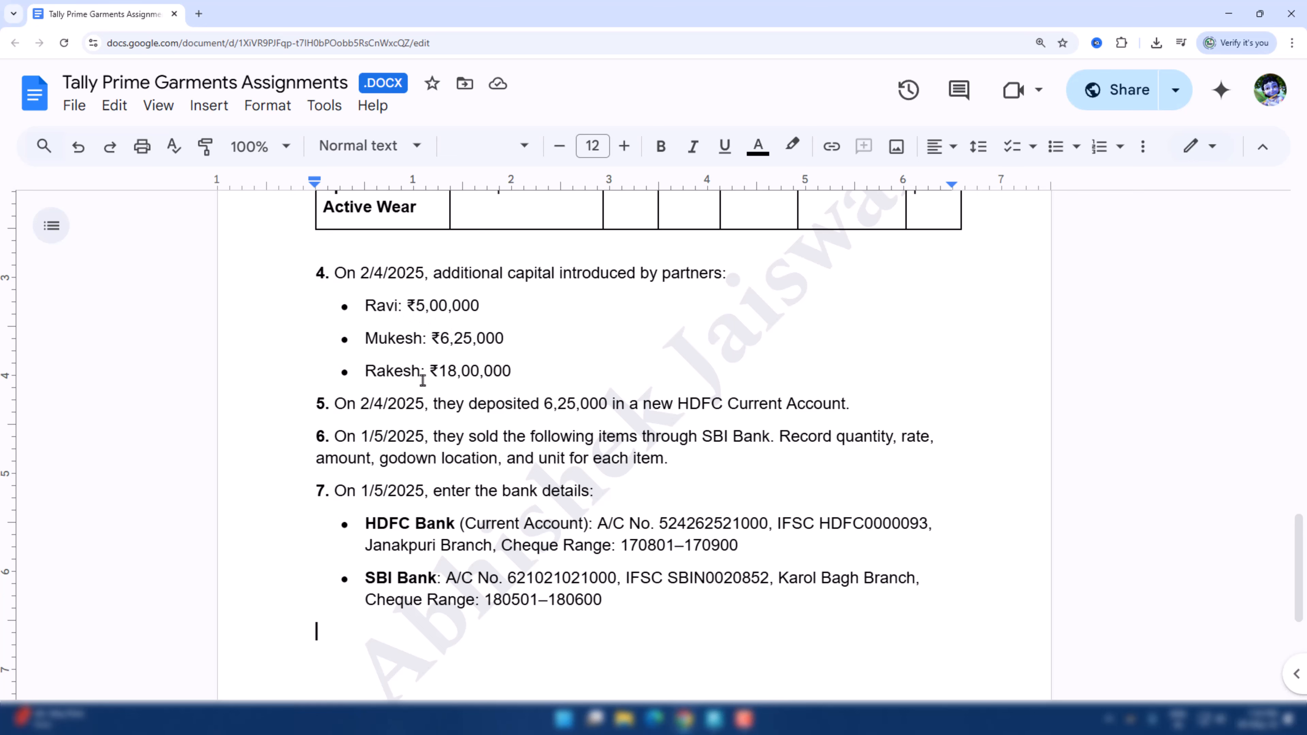
- Switch to Tally Prime, expand the ledger list to show more accounts, and choose Cash as the journal voucher's debit ledger
{"action": "key", "text": "alt+Tab"}
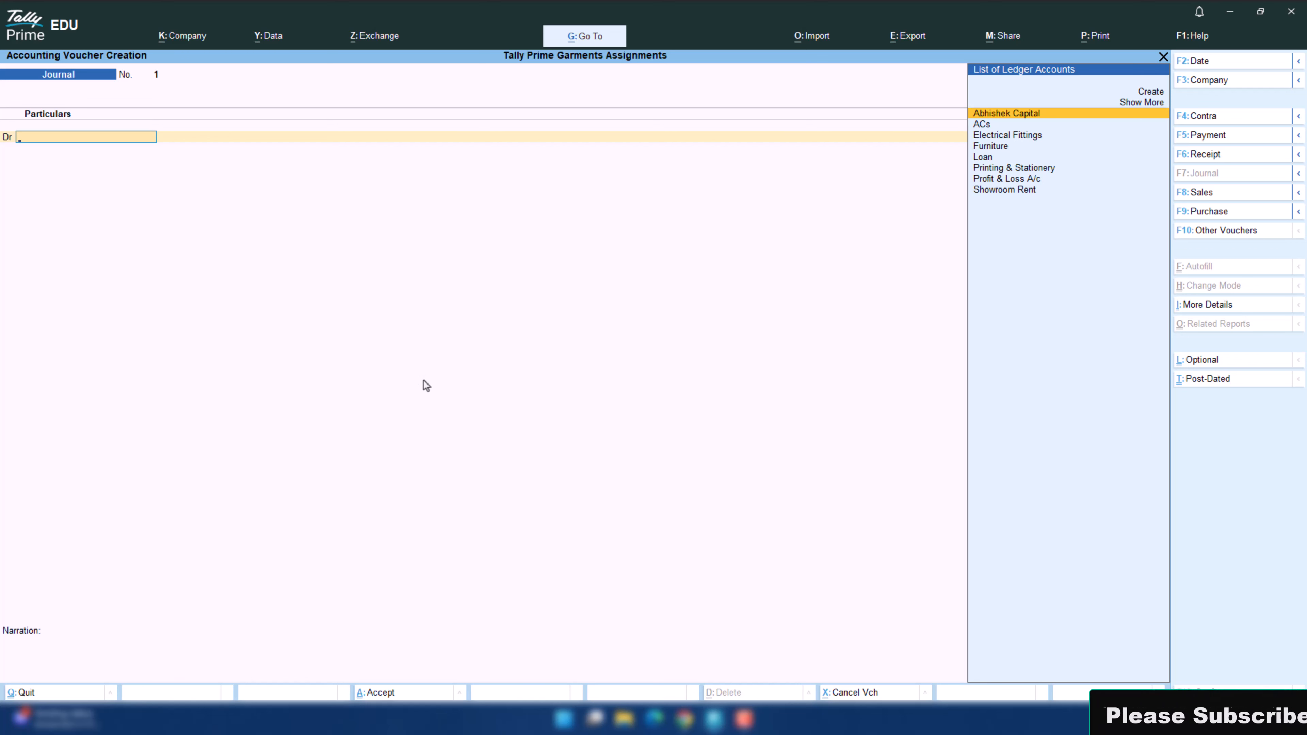
{"action": "key", "text": "Up"}
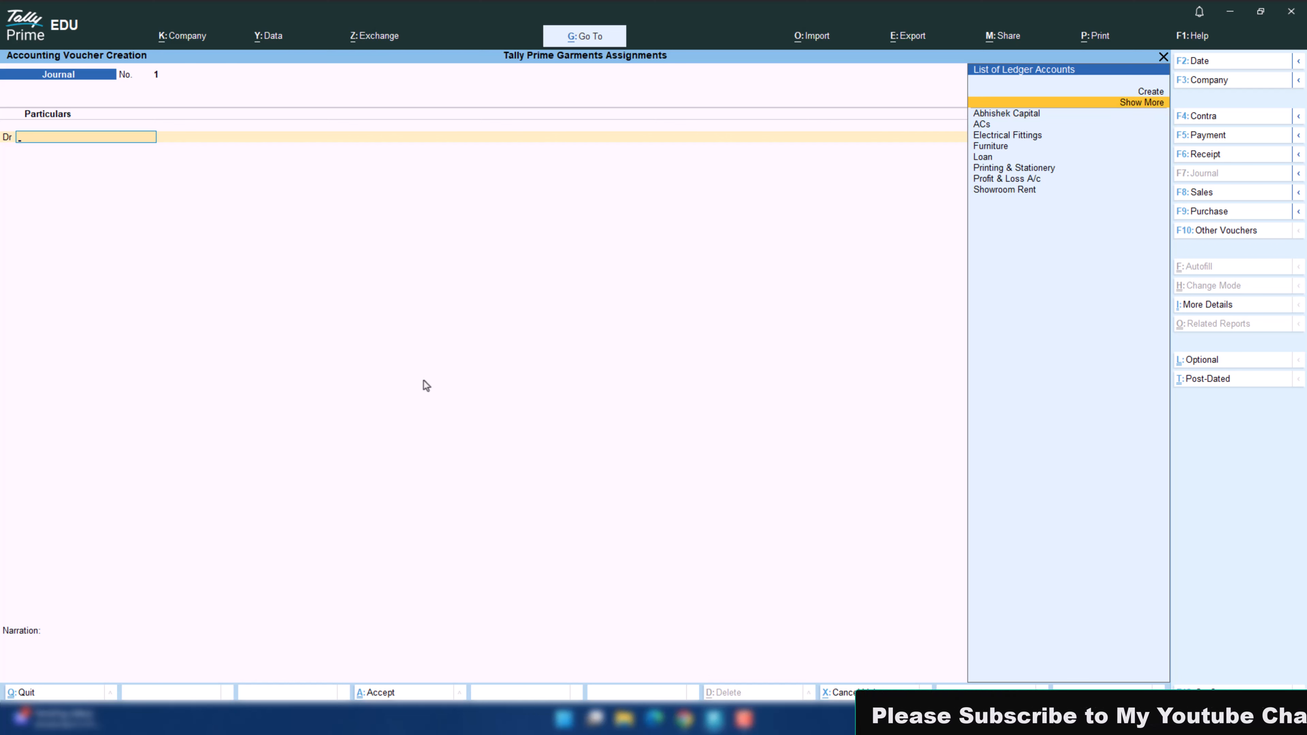
{"action": "key", "text": "Return"}
{"action": "key", "text": "Down"}
{"action": "key", "text": "Down"}
{"action": "key", "text": "Down"}
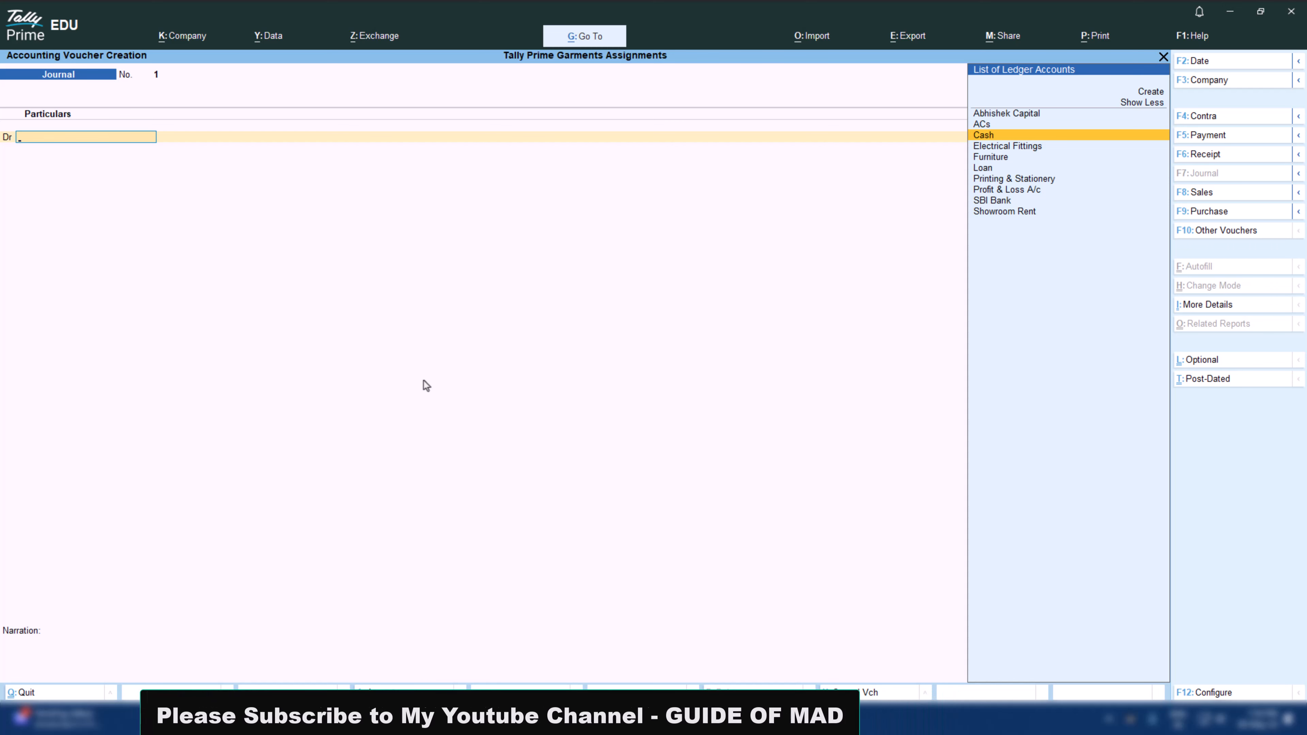
{"action": "key", "text": "Return"}
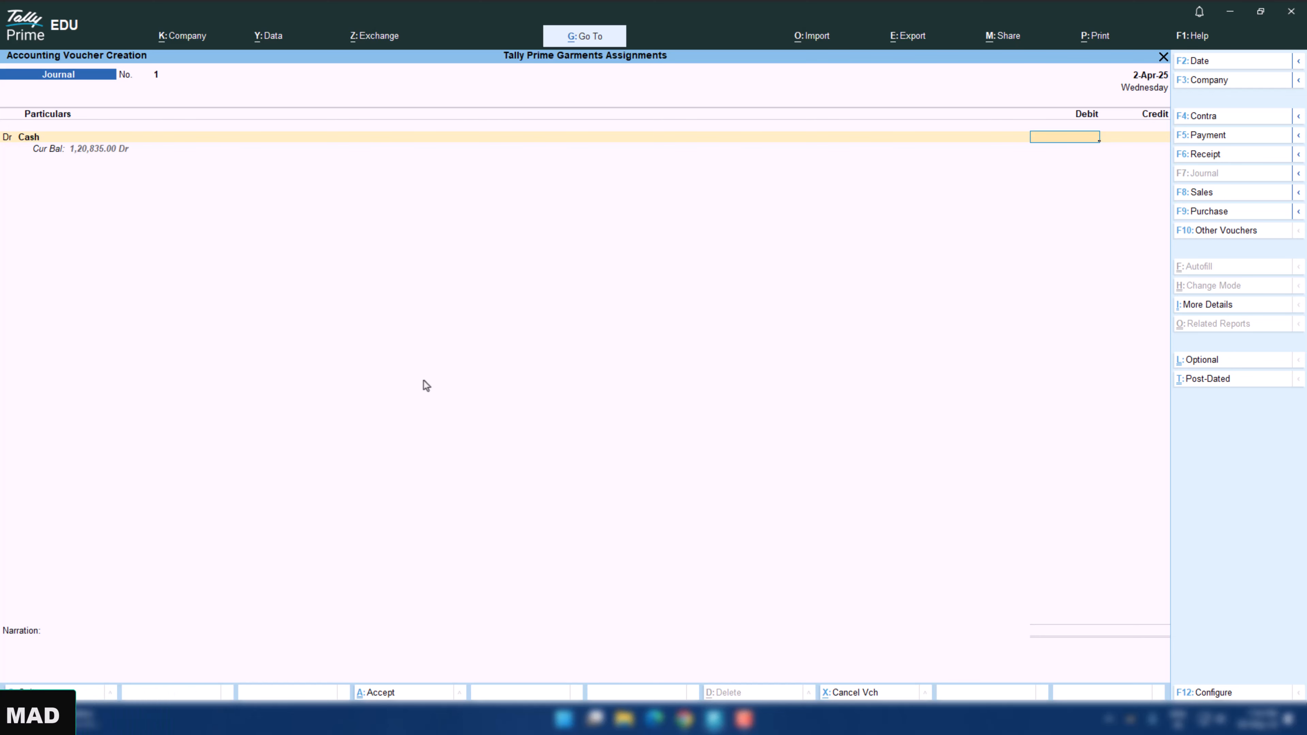
- Check the partner contributions in the assignment document, and enter 1 as a placeholder debit amount for Cash in Tally Prime
{"action": "key", "text": "alt+Tab"}
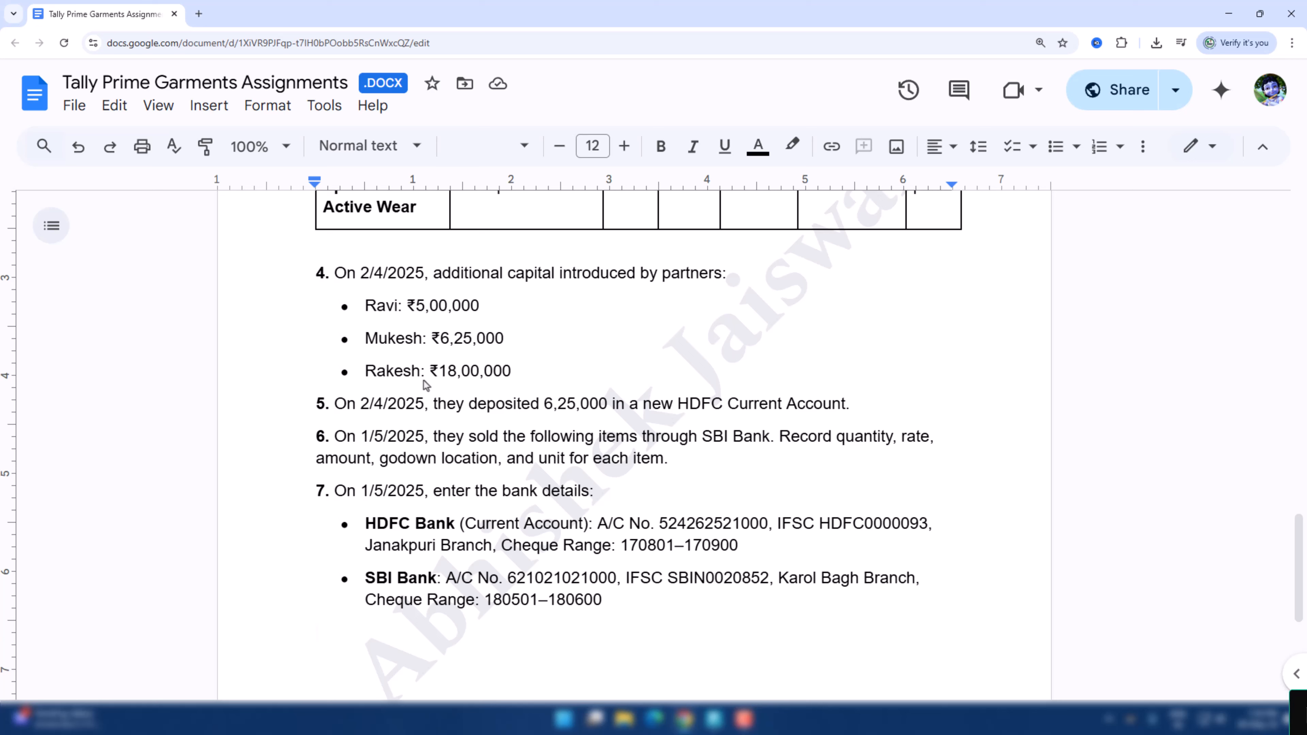
{"action": "key", "text": "alt+Tab"}
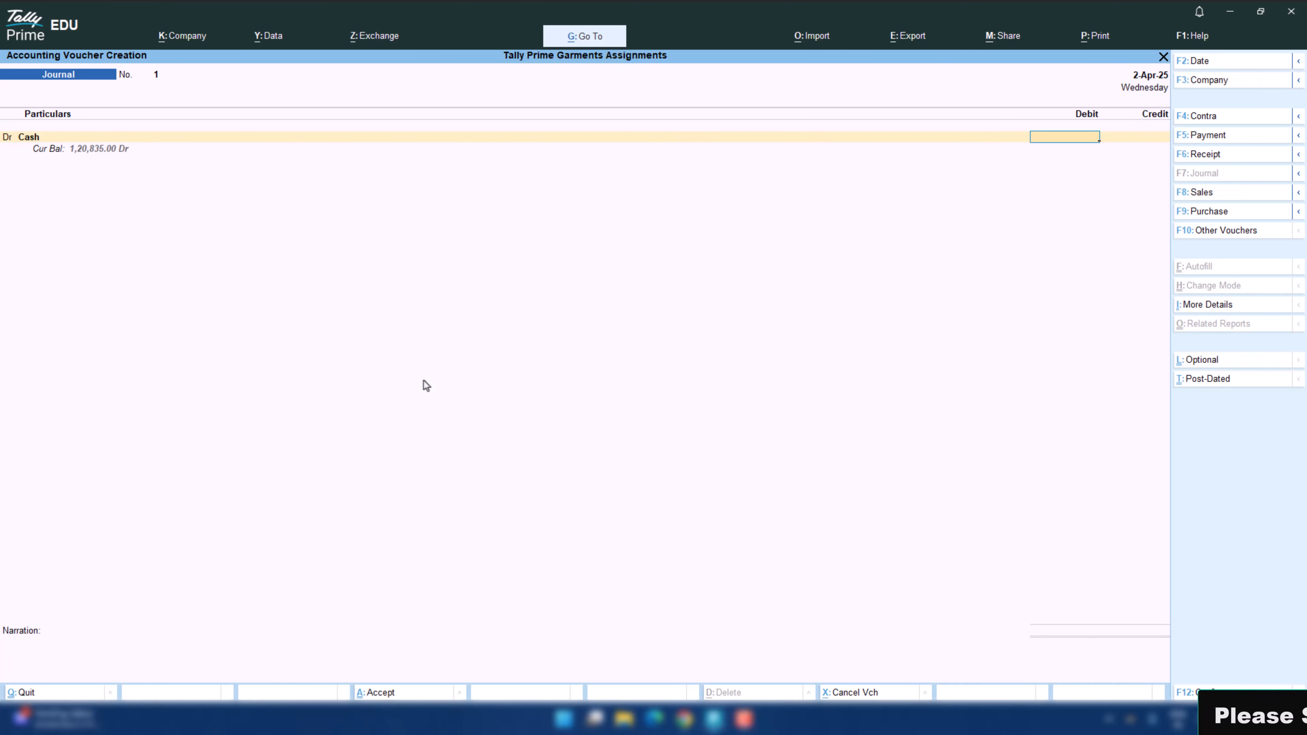
{"action": "type", "text": "1"}
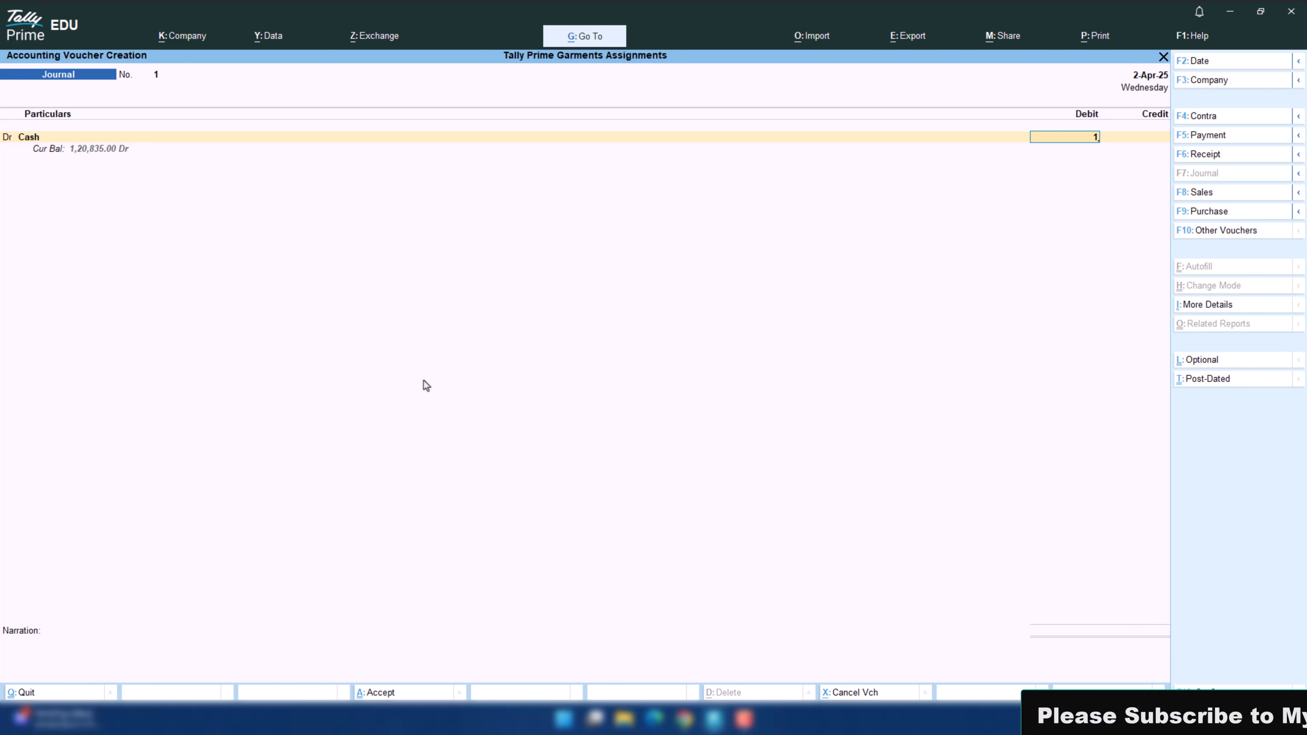
{"action": "key", "text": "Return"}
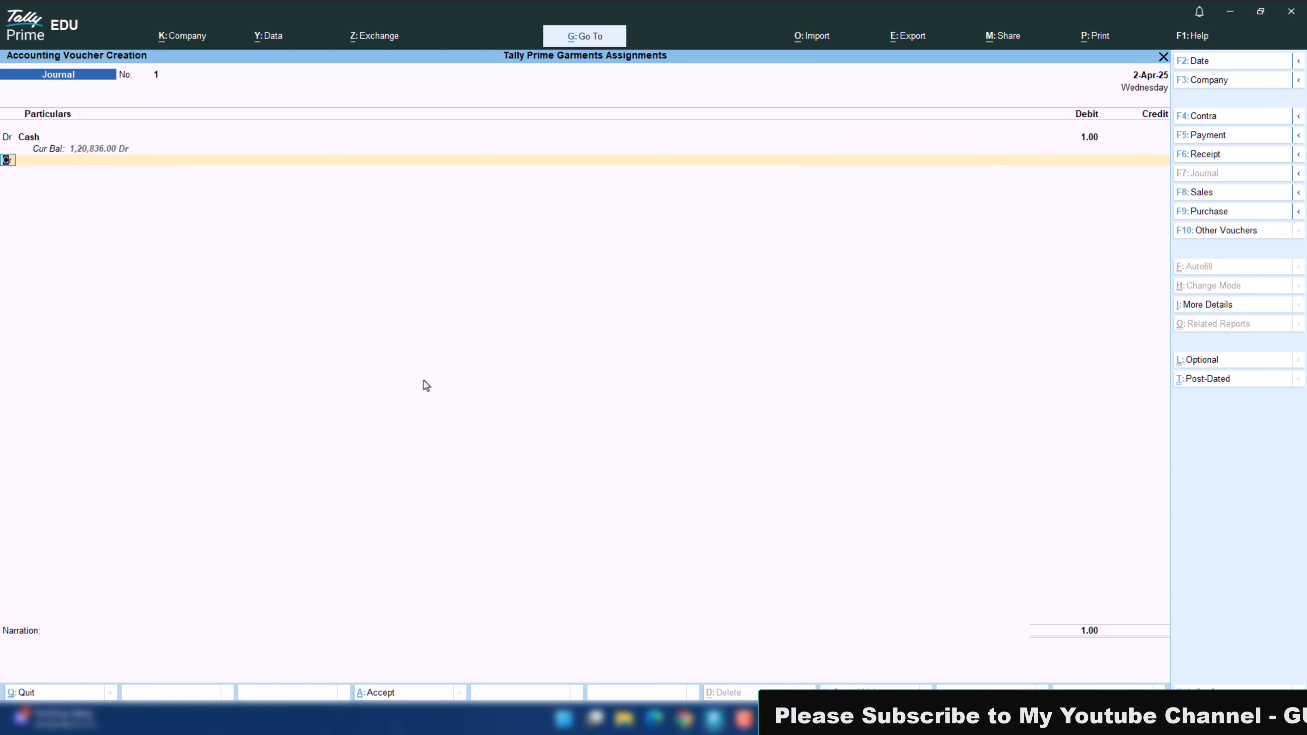
- Create a capital ledger for the first partner listed in assignment item 4, under Capital Account, for the first credit line
{"action": "key", "text": "Return"}
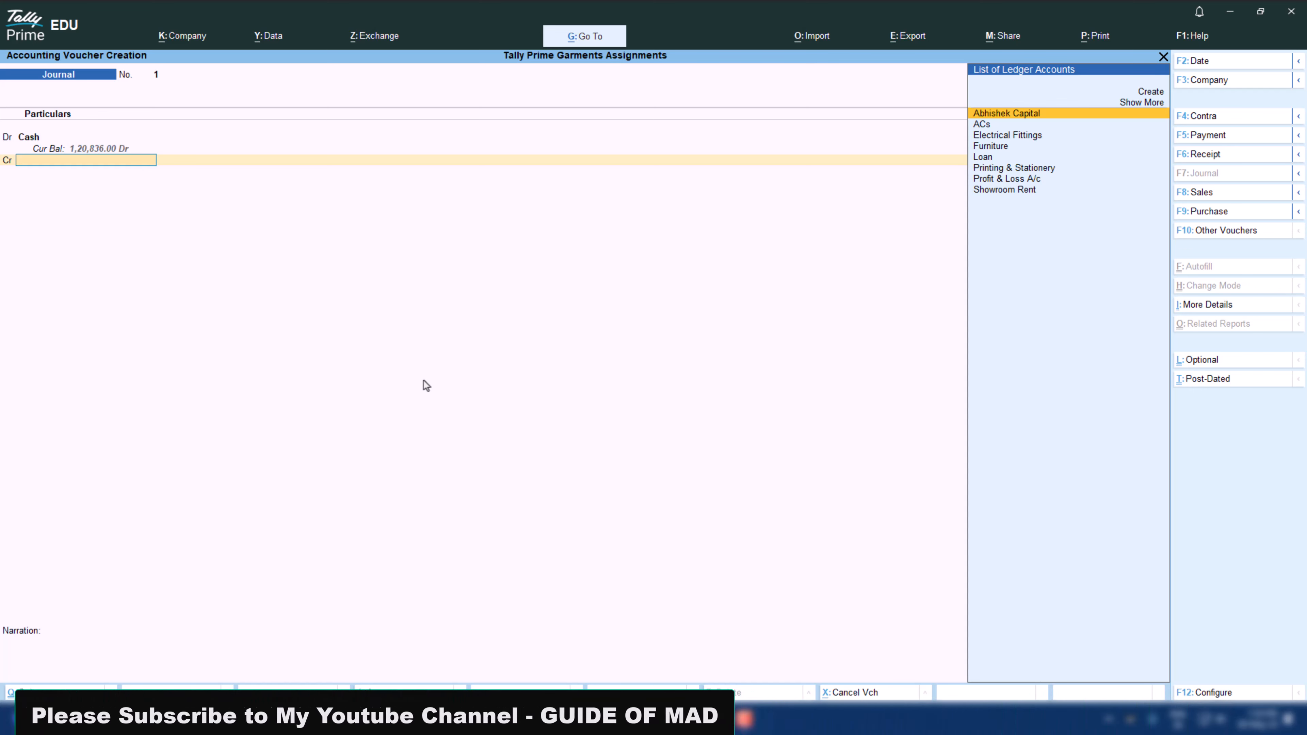
{"action": "key", "text": "alt+Tab"}
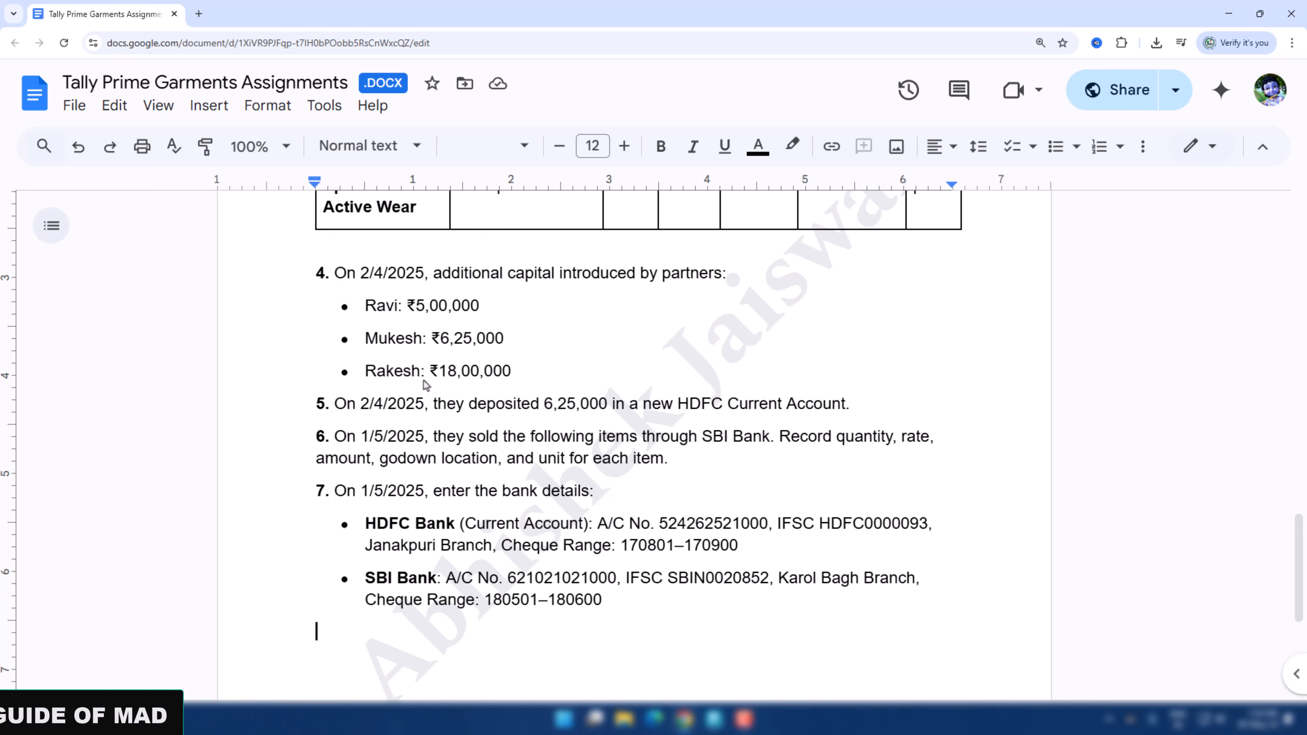
{"action": "key", "text": "alt+Tab"}
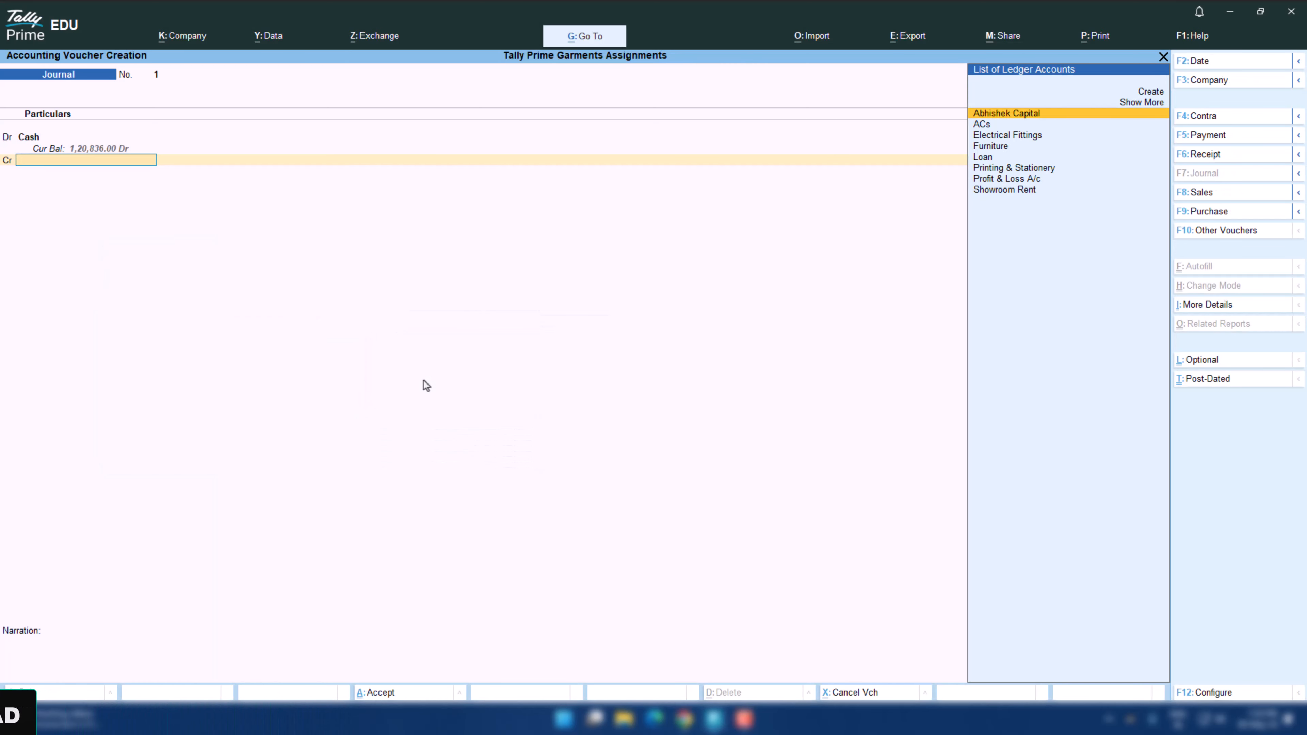
{"action": "key", "text": "alt+c"}
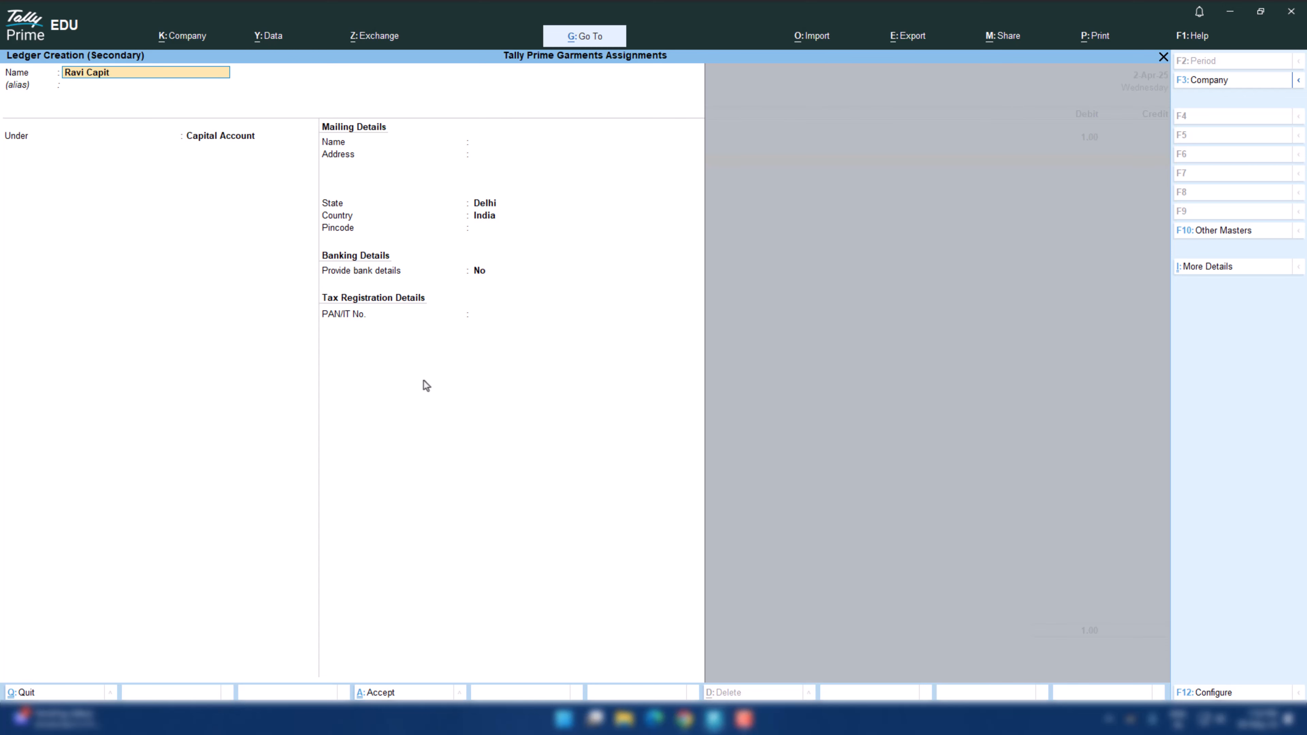
{"action": "key", "text": "Return"}
{"action": "key", "text": "Return"}
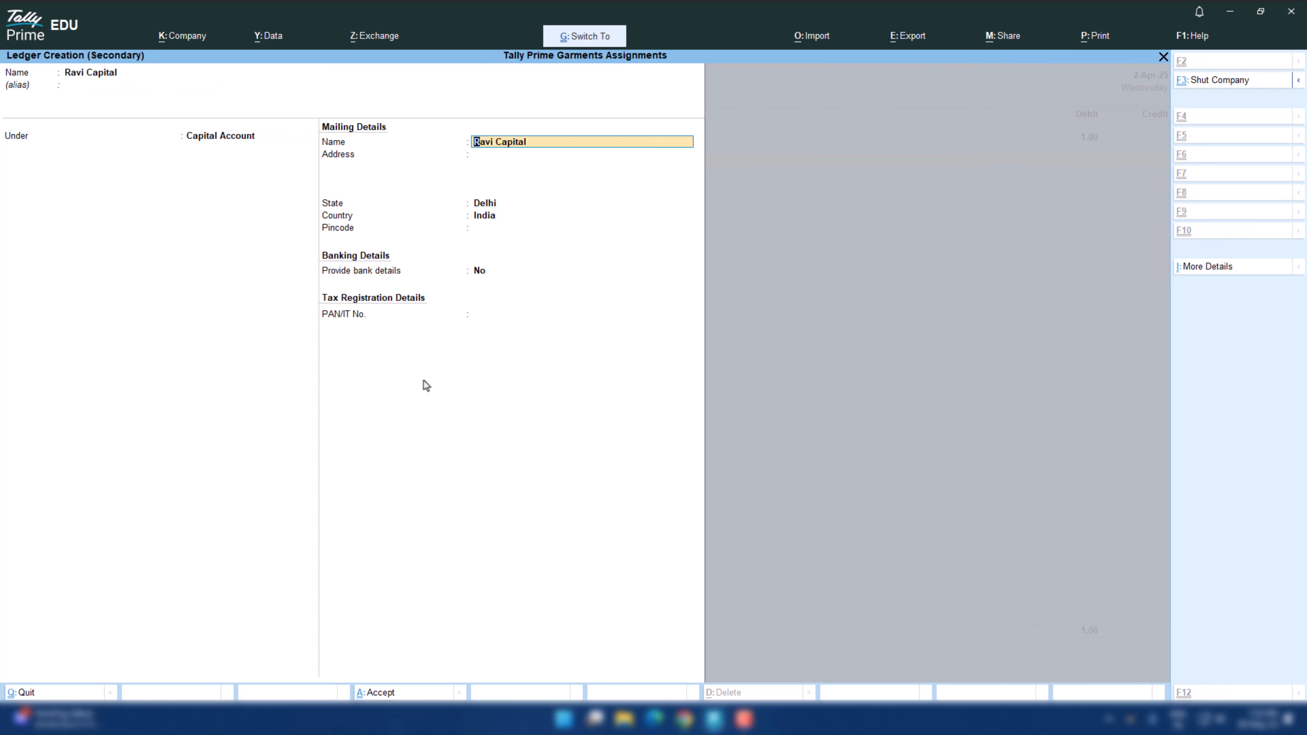
{"action": "key", "text": "ctrl+a"}
- Check the first partner's contribution in the assignment document and credit that partner's capital ledger with 5,00,000
{"action": "key", "text": "alt+Tab"}
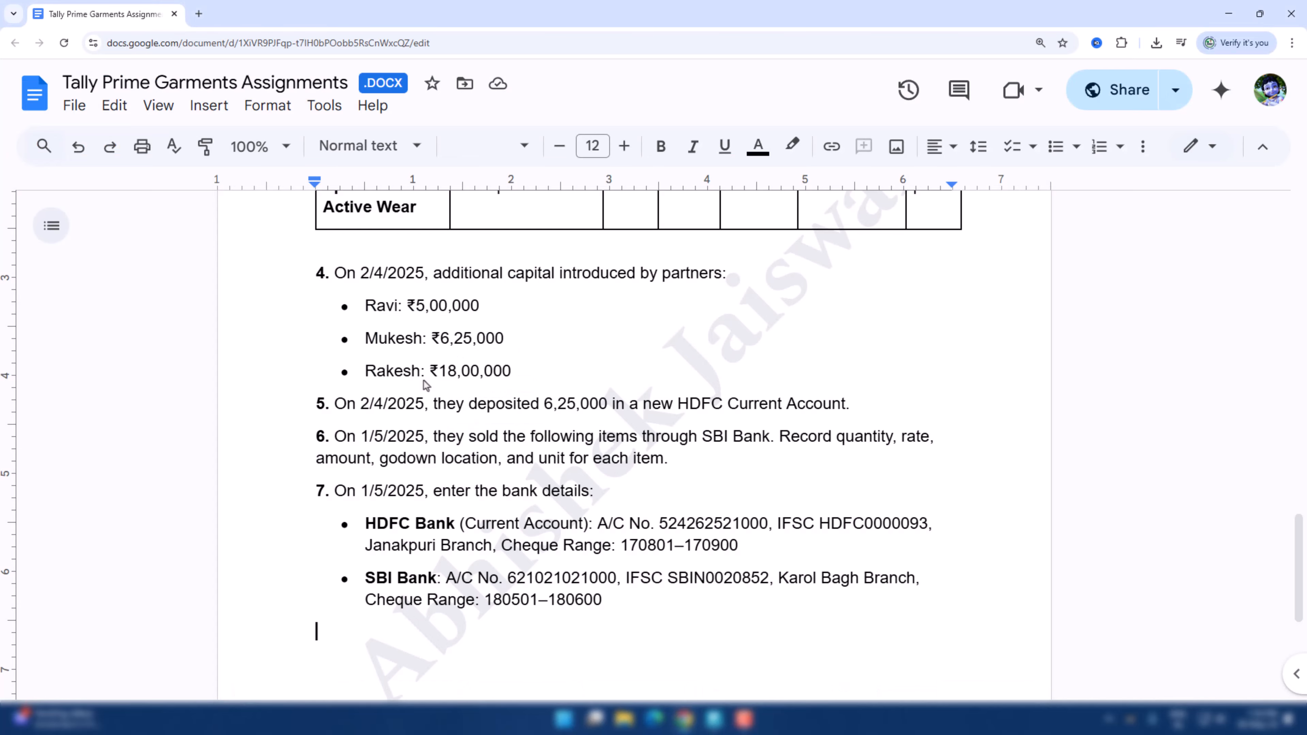
{"action": "key", "text": "alt+Tab"}
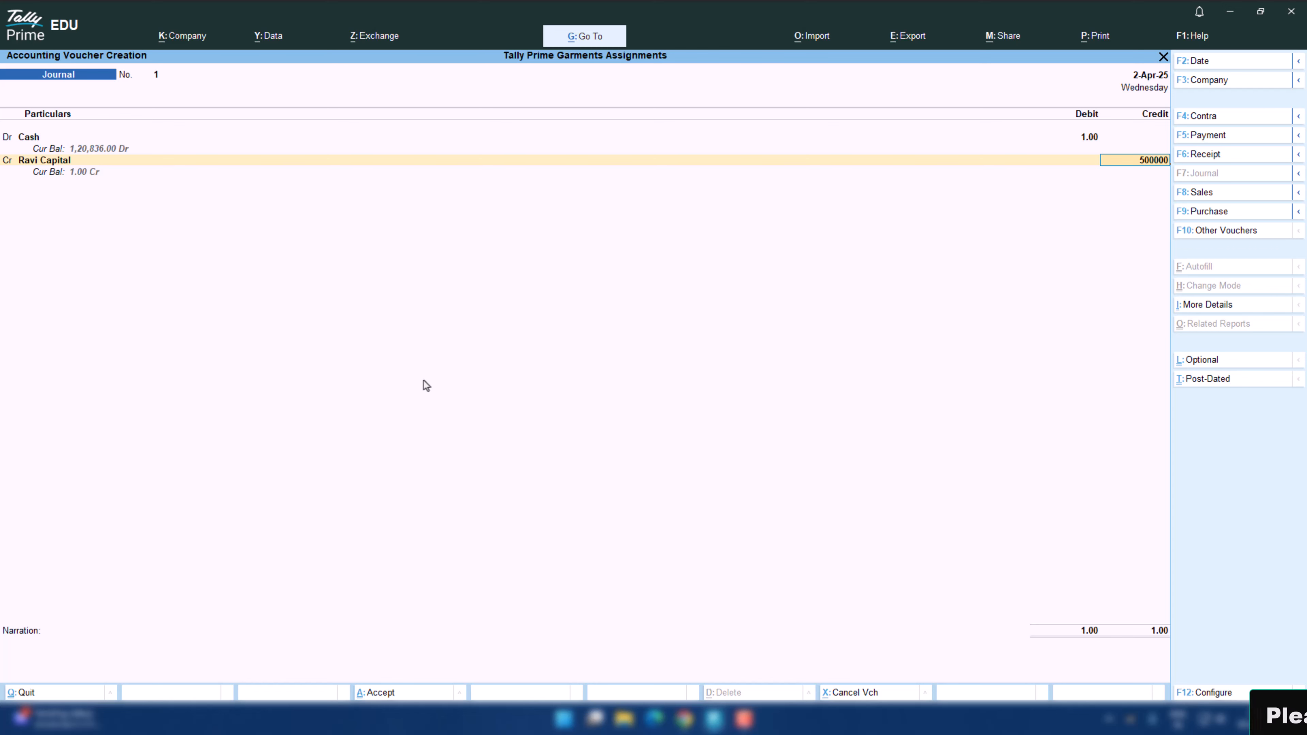
{"action": "key", "text": "Return"}
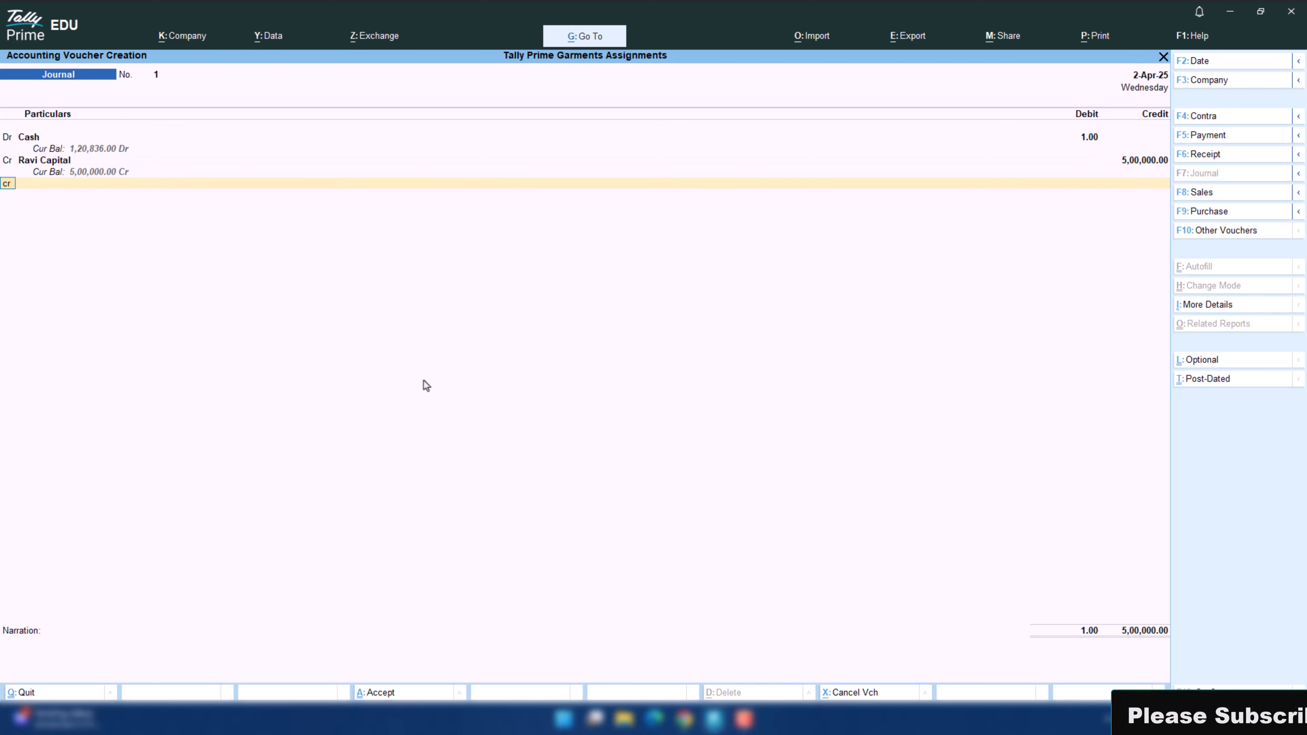
- Add a second credit line and create the second partner's capital ledger for it, under Capital Account
{"action": "key", "text": "Return"}
{"action": "key", "text": "alt+c"}
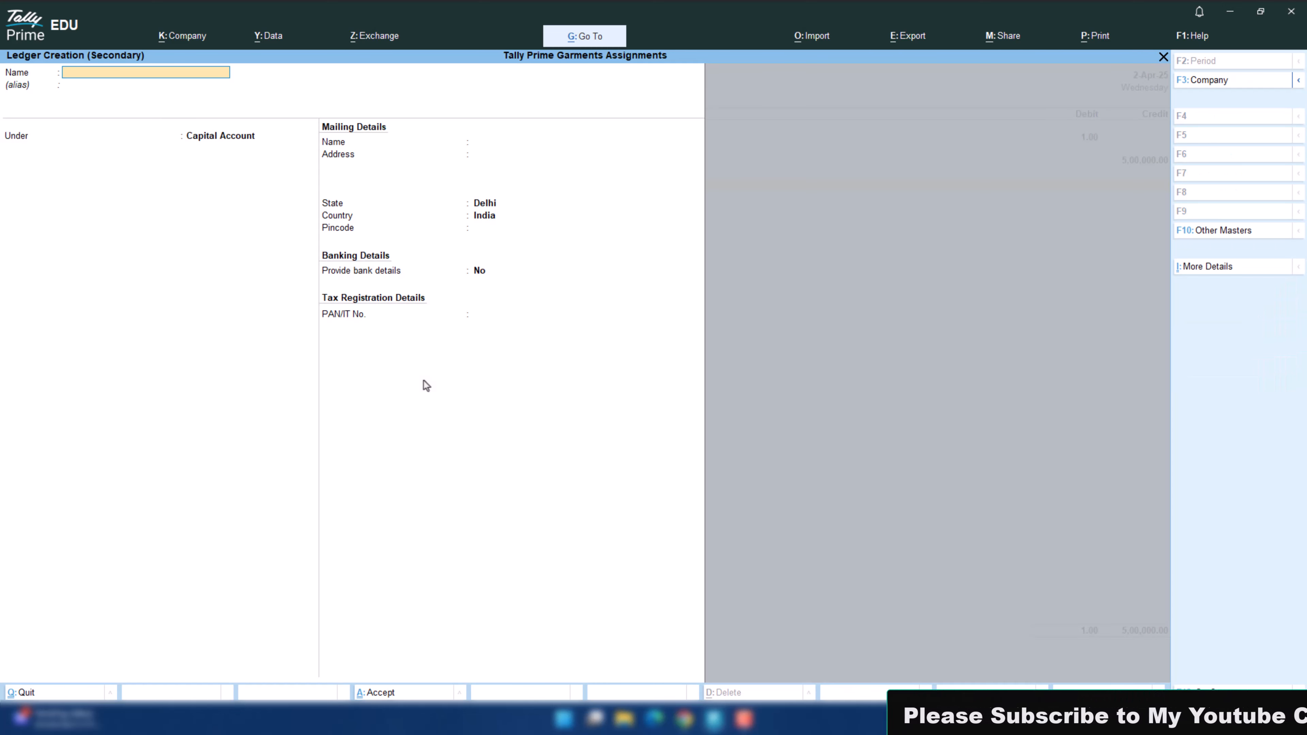
{"action": "key", "text": "alt+Tab"}
{"action": "key", "text": "alt+Tab"}
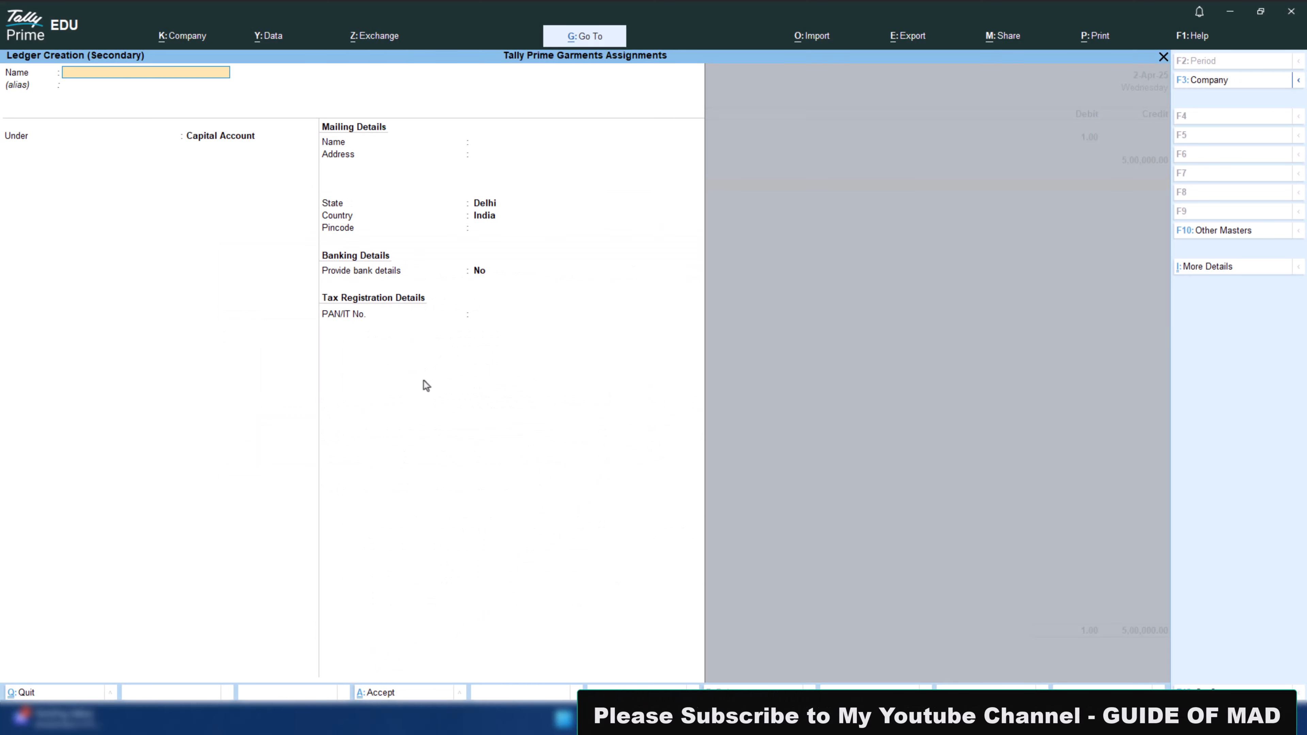
{"action": "type", "text": "Mukehs"}
{"action": "key", "text": "BackSpace"}
{"action": "key", "text": "BackSpace"}
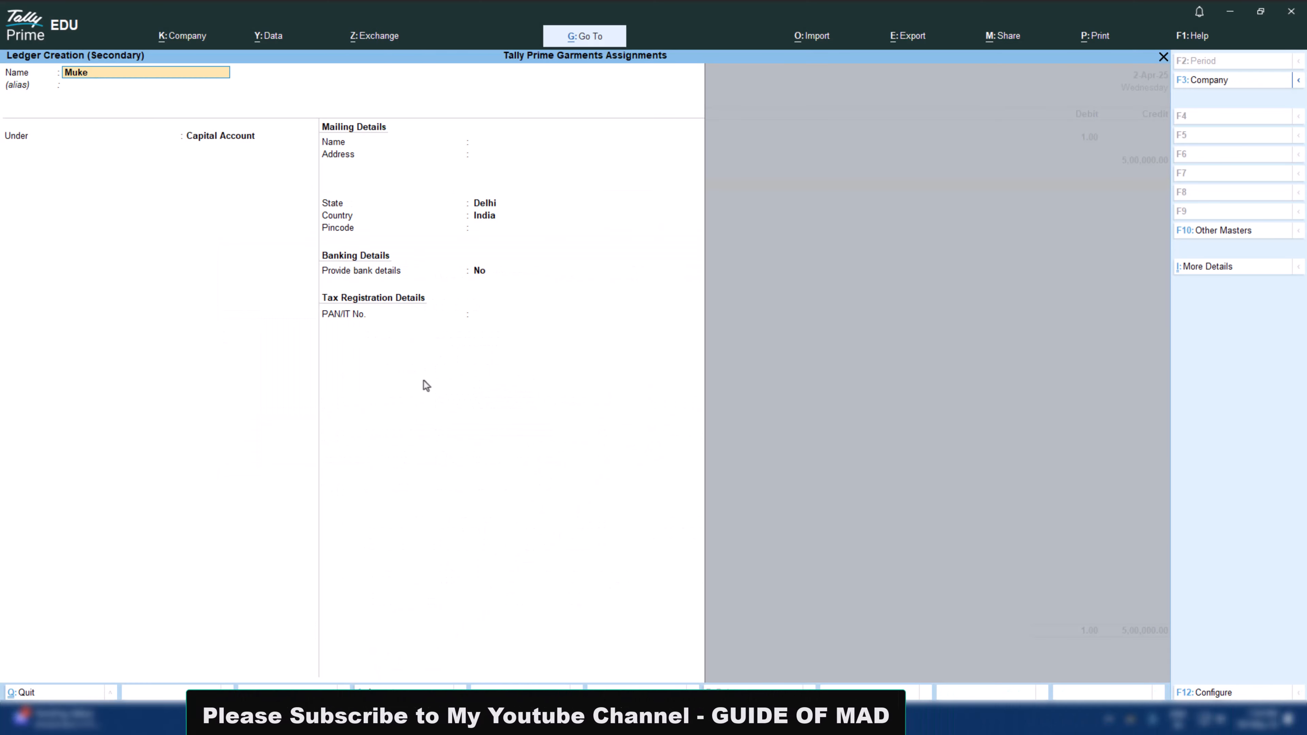
{"action": "type", "text": "sh Capital"}
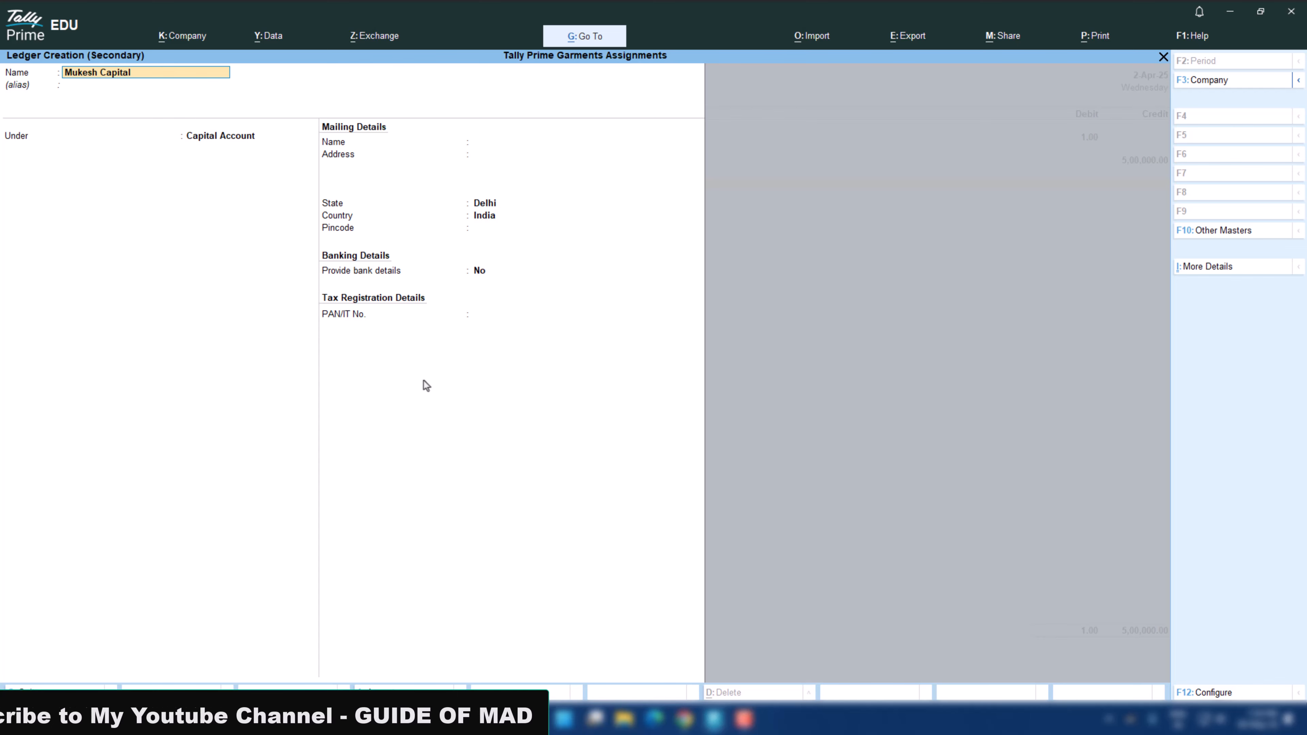
{"action": "key", "text": "Return"}
{"action": "key", "text": "Return"}
{"action": "key", "text": "Return"}
{"action": "key", "text": "ctrl+a"}
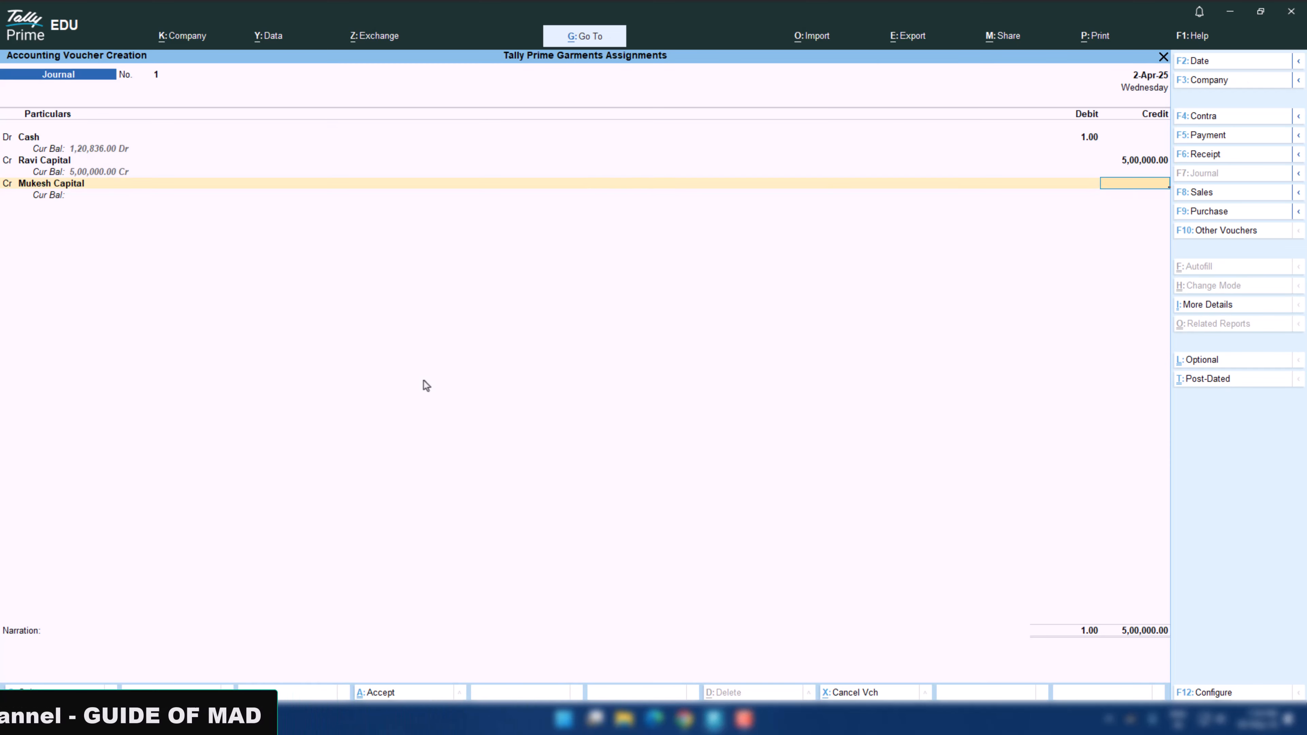
- Check the second partner's contribution in the assignment document and credit that partner's capital ledger with 6,25,000
{"action": "key", "text": "alt+Tab"}
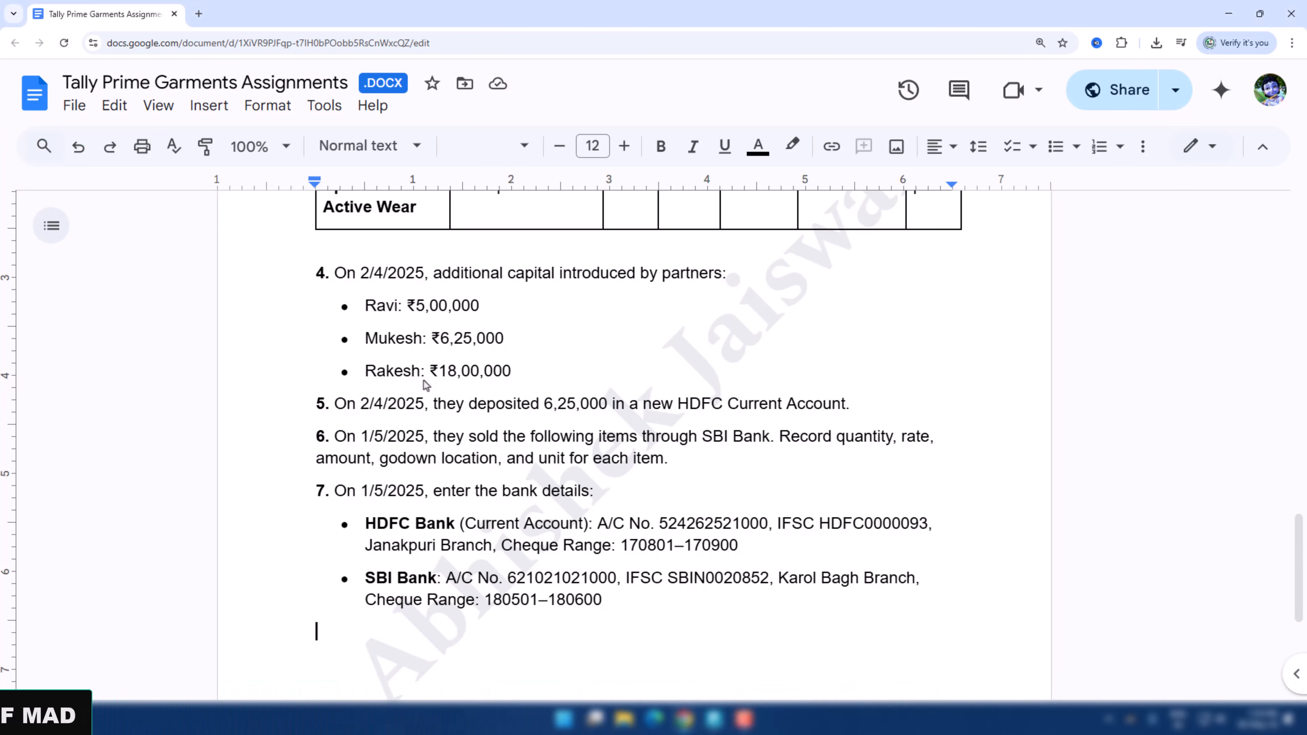
{"action": "key", "text": "alt+Tab"}
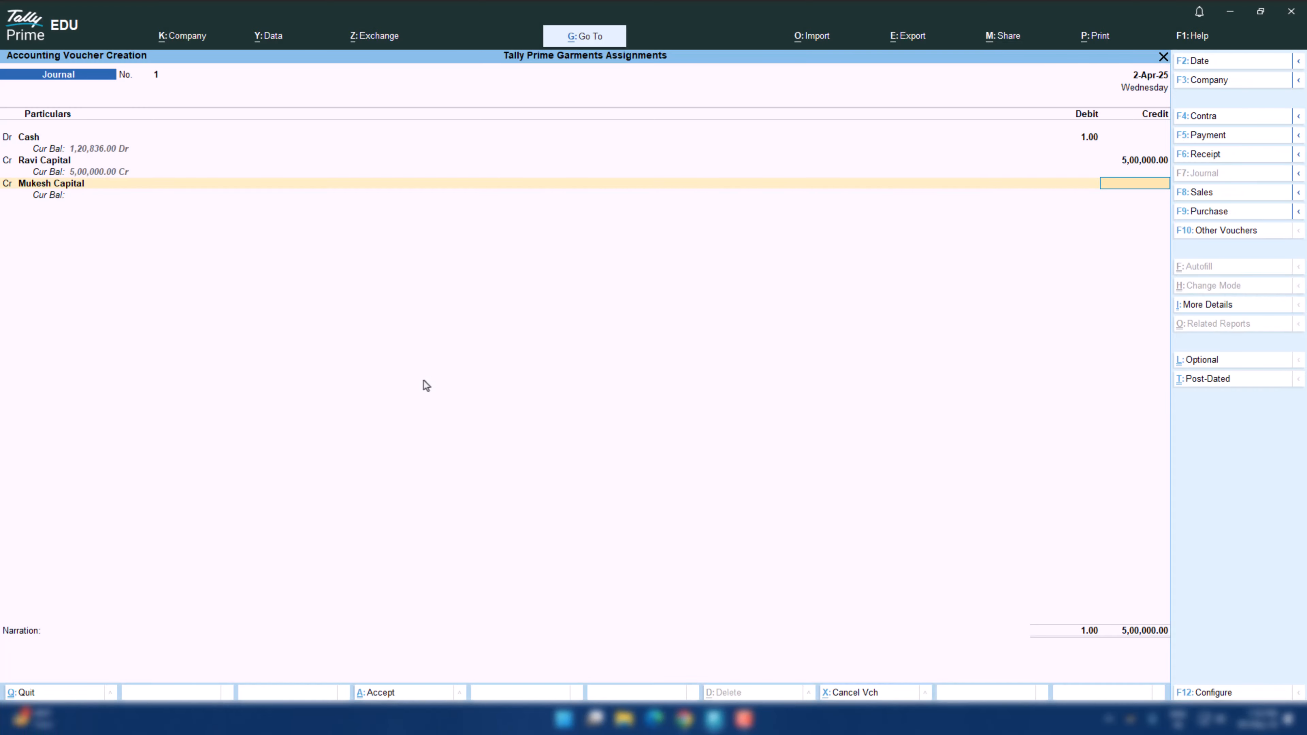
{"action": "key", "text": "alt+Tab"}
{"action": "key", "text": "alt+Tab"}
{"action": "key", "text": "Return"}
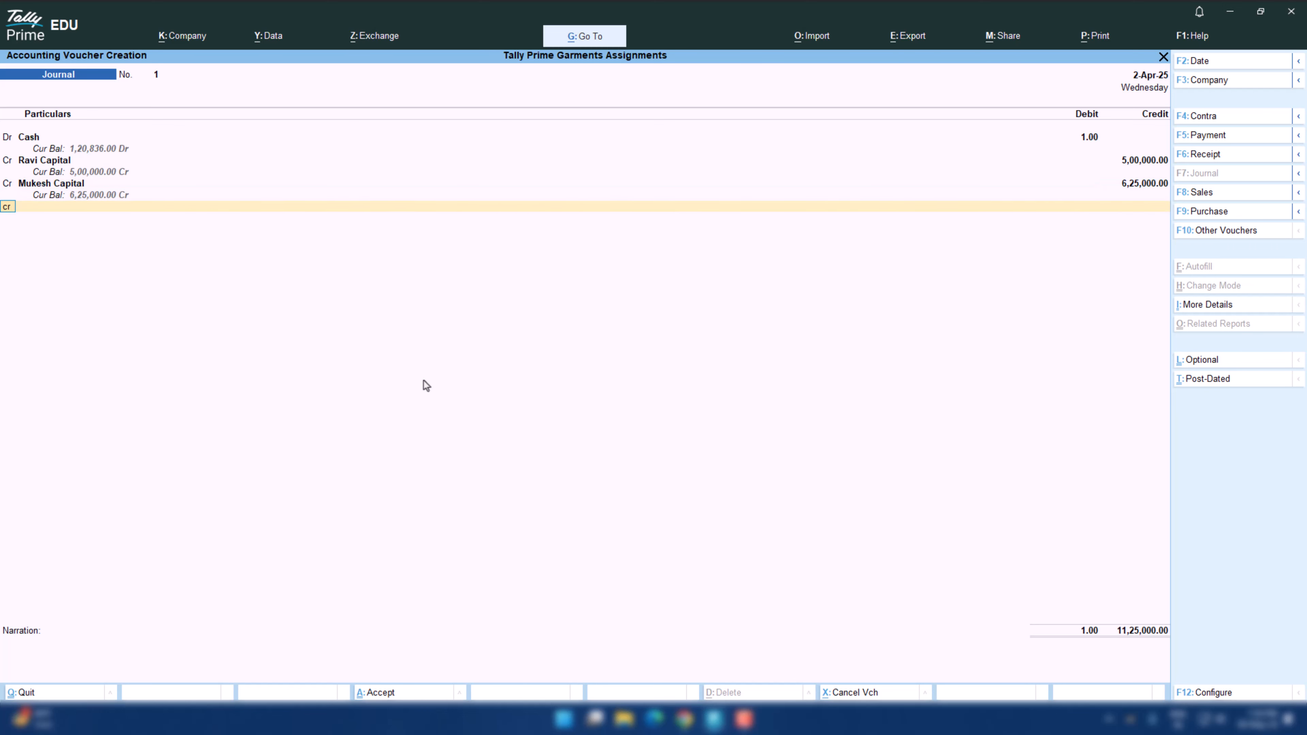
- Create the third partner's capital ledger under Capital Account on a new credit line and credit it with 18,00,000
{"action": "key", "text": "Return"}
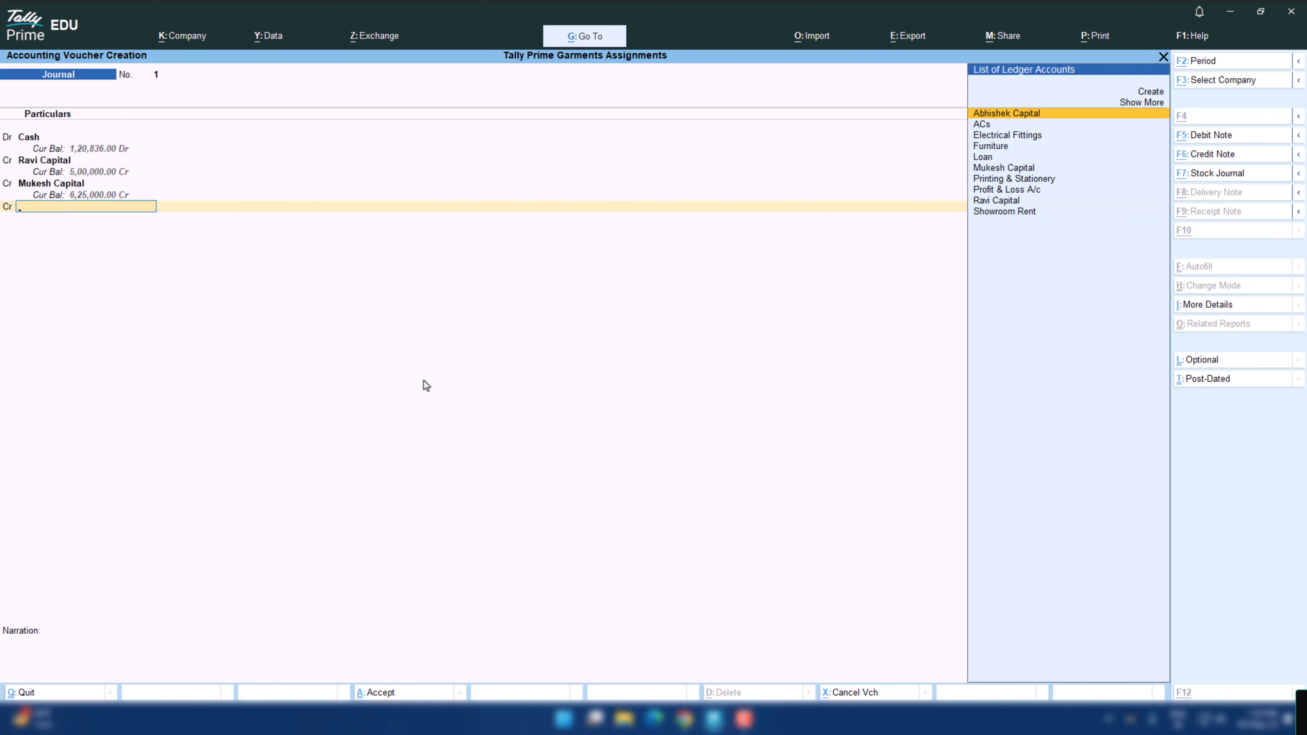
{"action": "key", "text": "alt+c"}
{"action": "key", "text": "alt+Tab"}
{"action": "key", "text": "alt+Tab"}
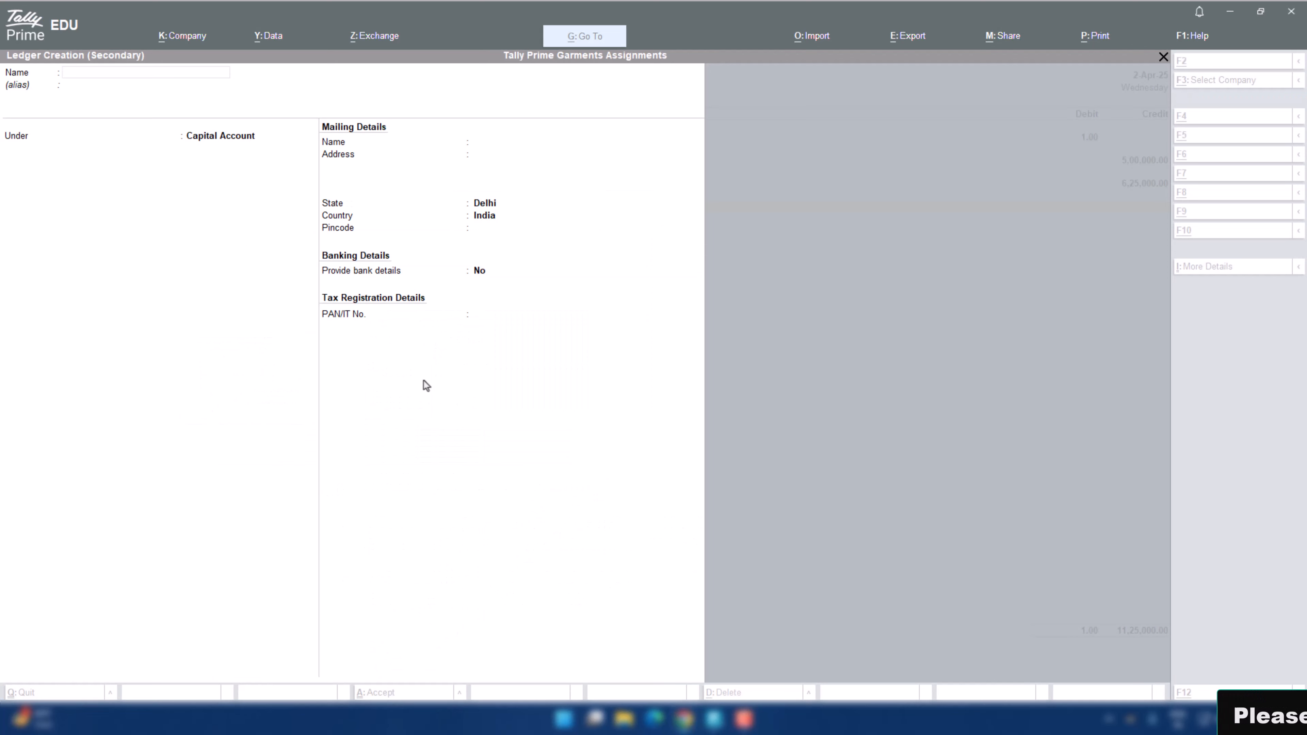
{"action": "type", "text": "Rakesh"}
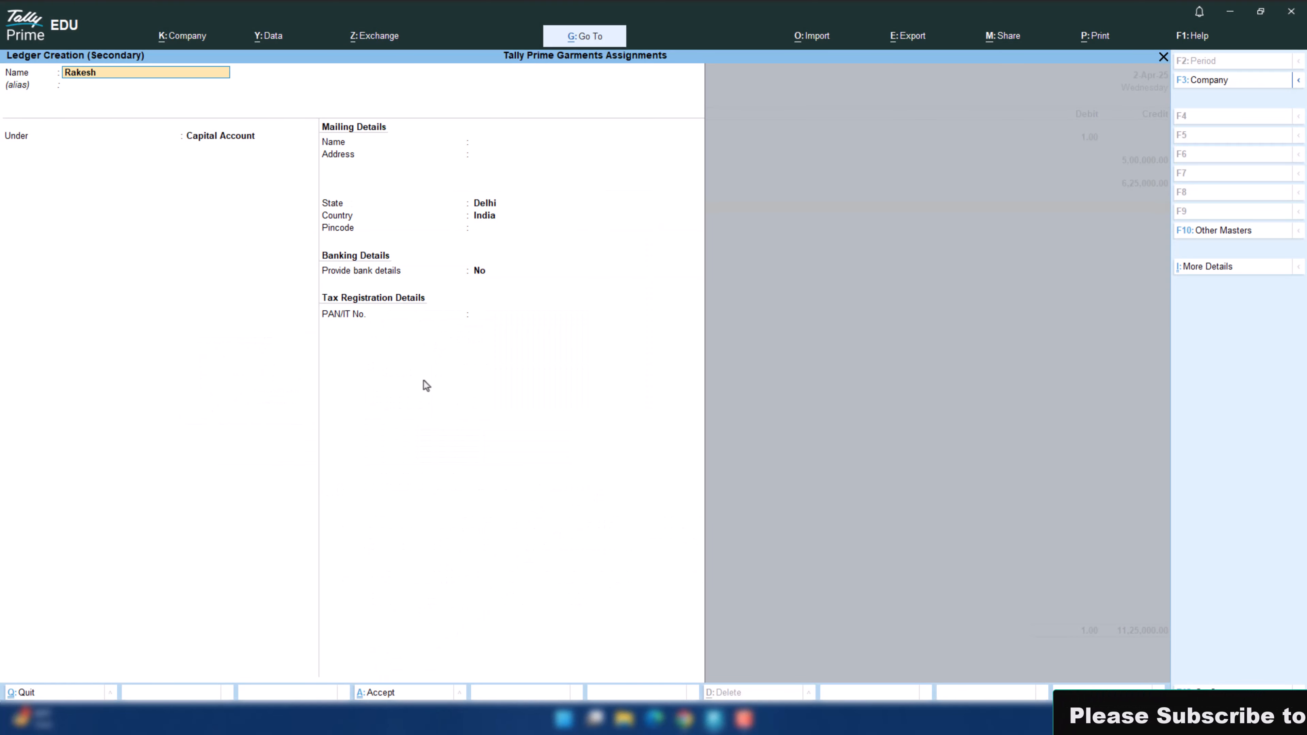
{"action": "type", "text": " Capital"}
{"action": "key", "text": "Return"}
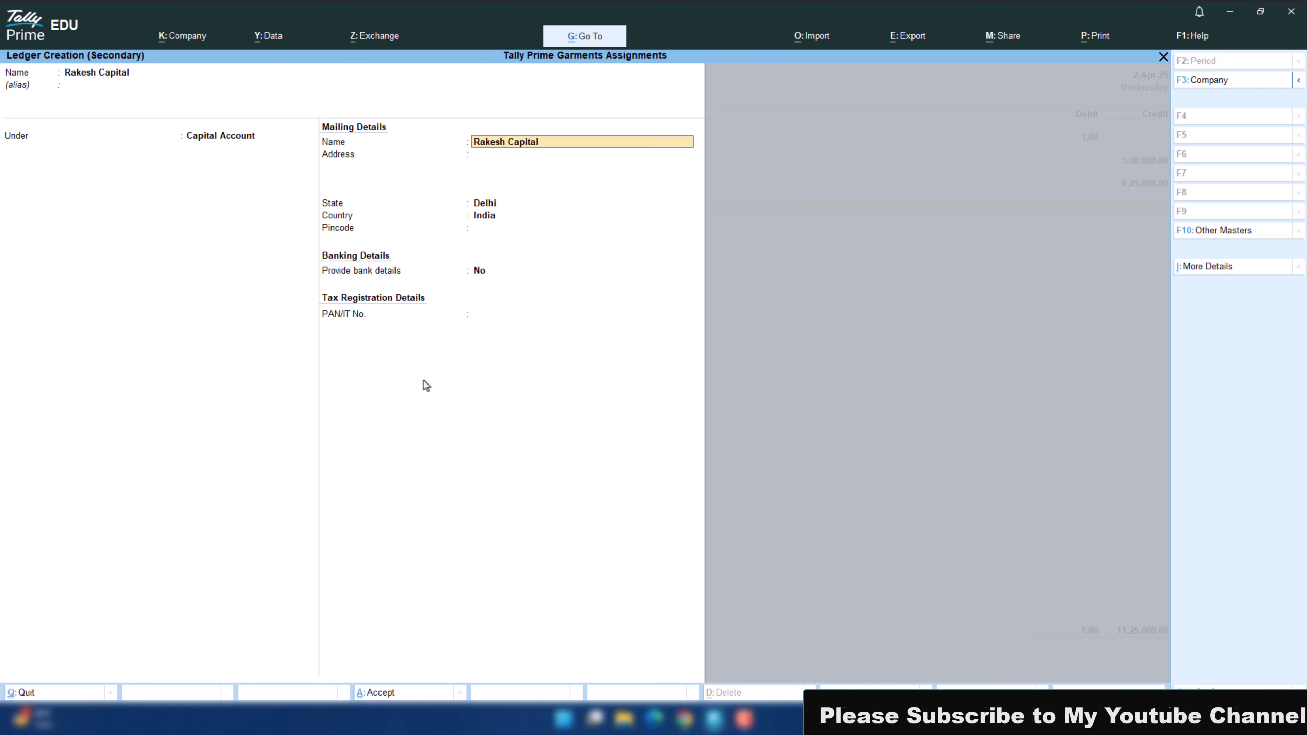
{"action": "key", "text": "ctrl+a"}
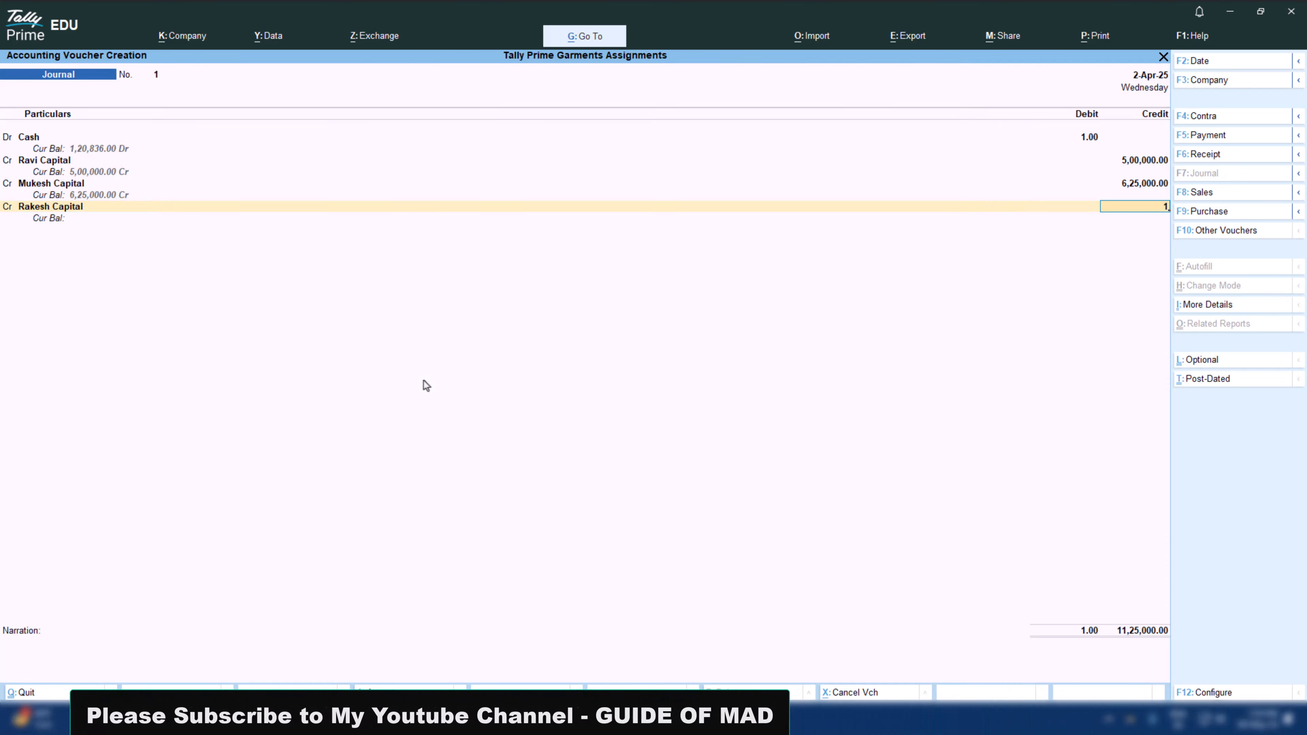
{"action": "type", "text": "1800000"}
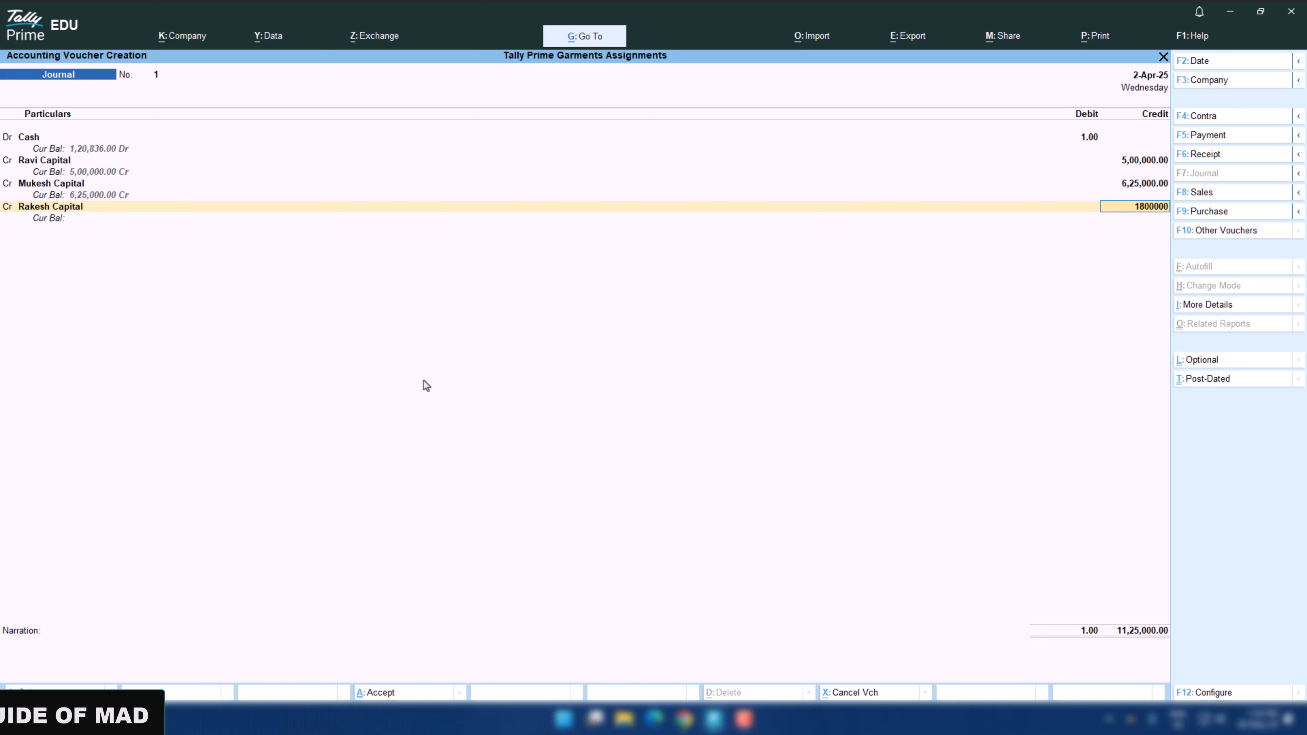
{"action": "key", "text": "Return"}
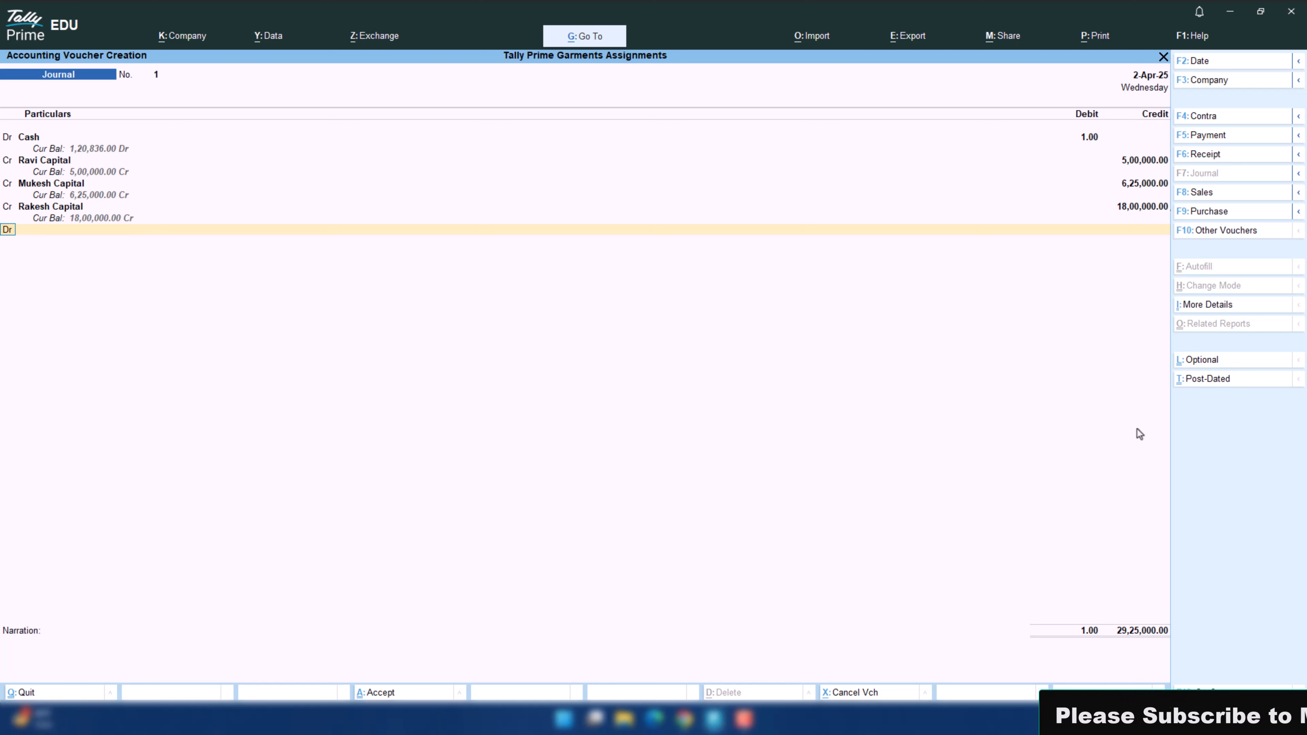
- Set the debit amount of the Cash line in the journal voucher to 29,25,000
{"action": "key", "text": "Up"}
{"action": "key", "text": "Up"}
{"action": "key", "text": "Up"}
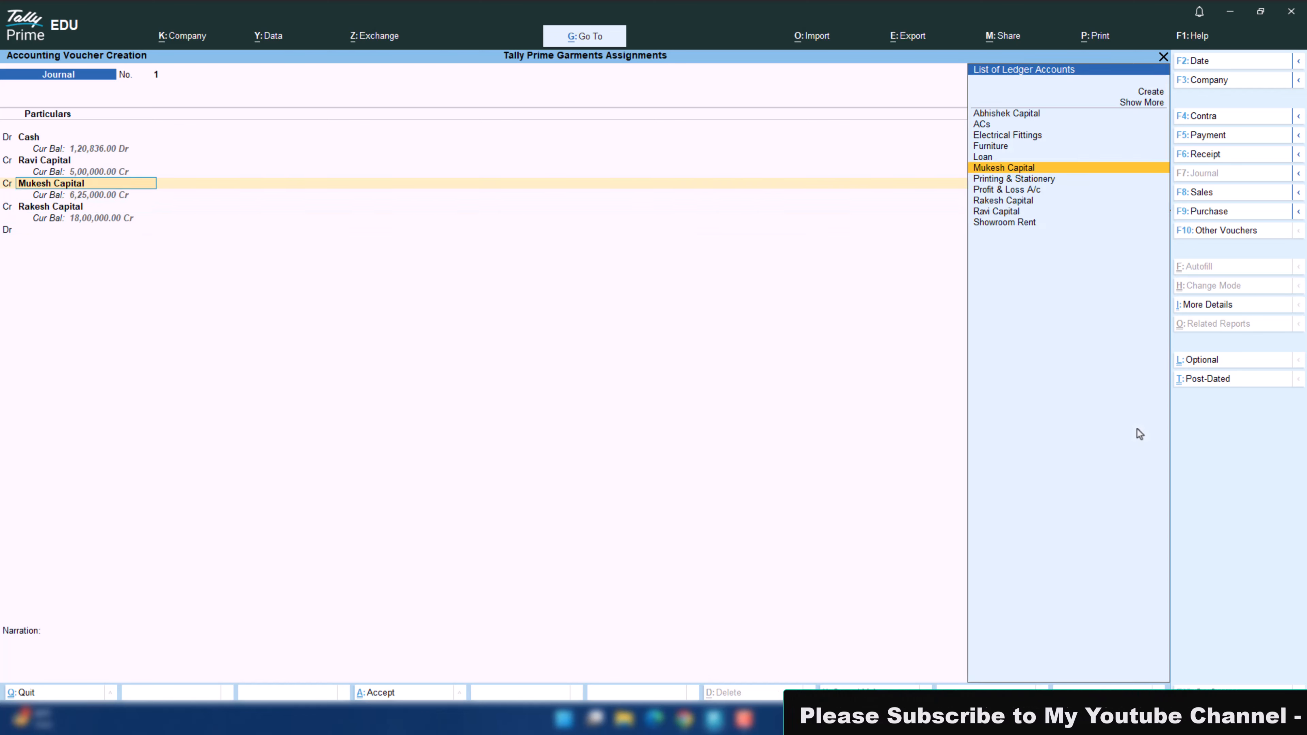
{"action": "key", "text": "Up"}
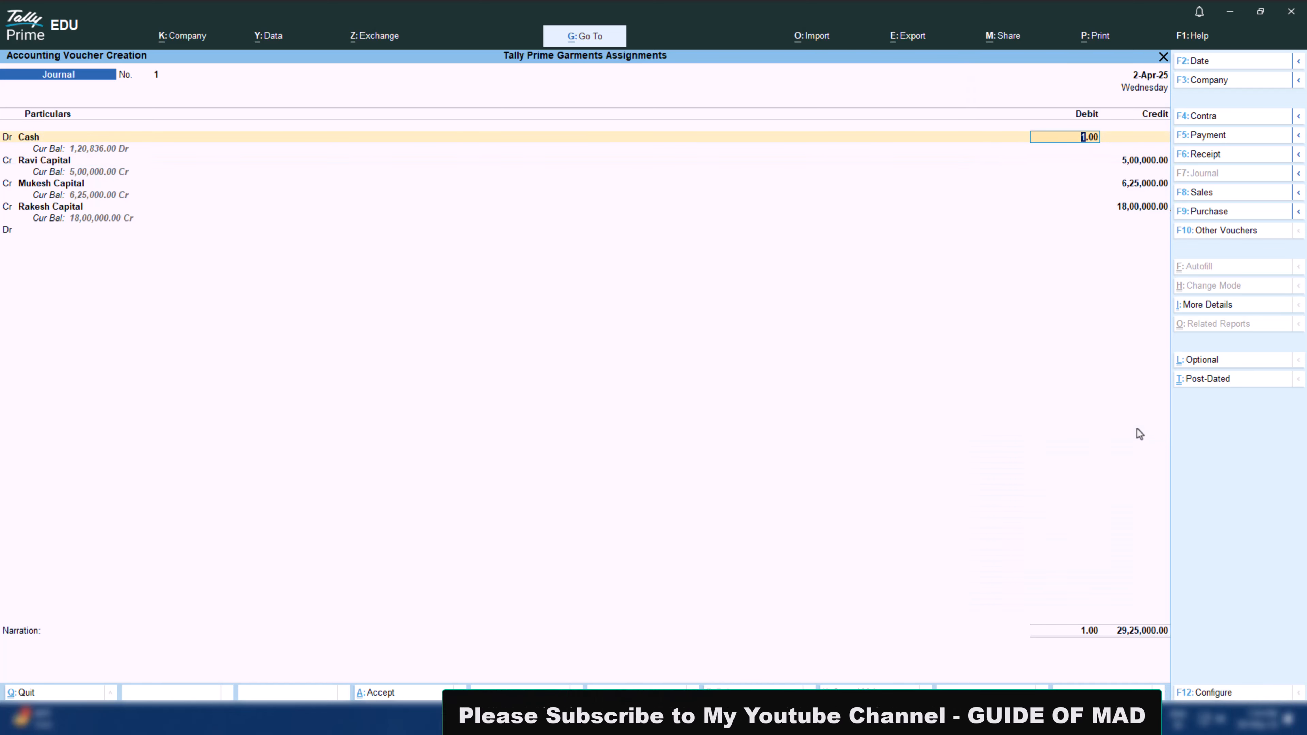
{"action": "type", "text": "2"}
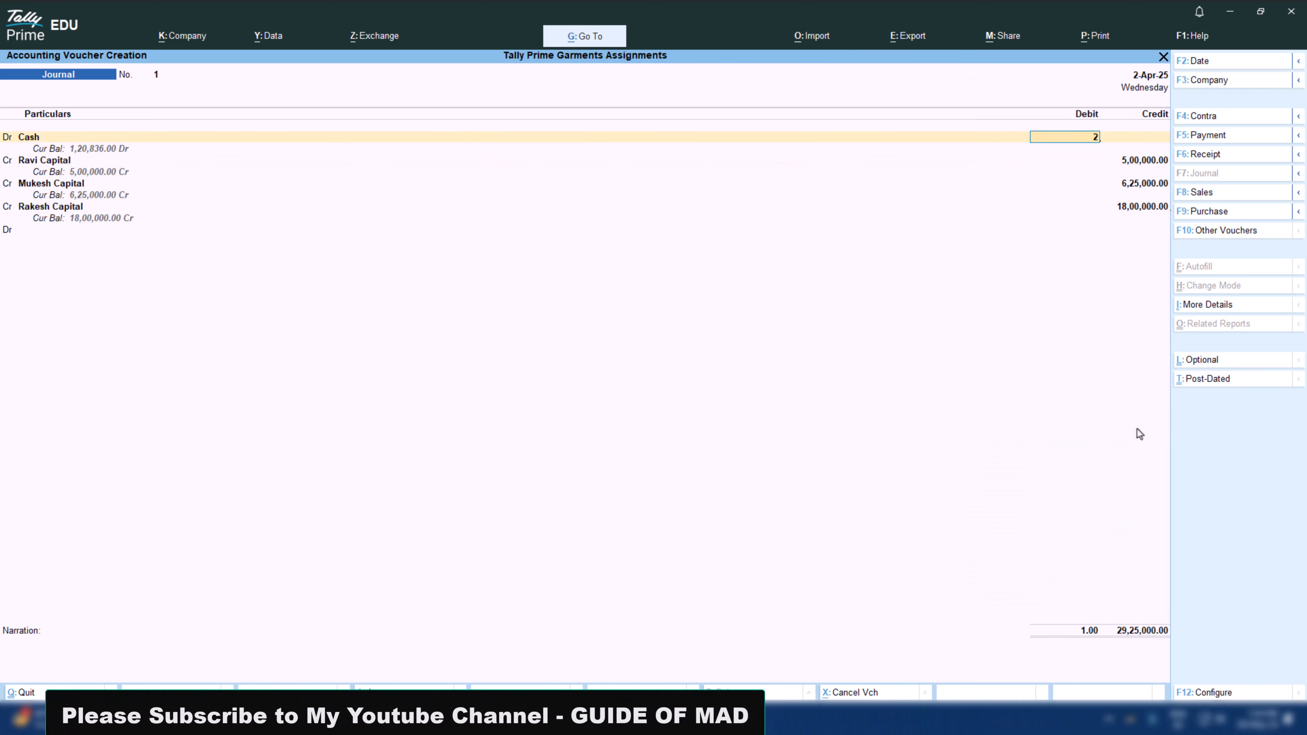
{"action": "type", "text": "9,25,00"}
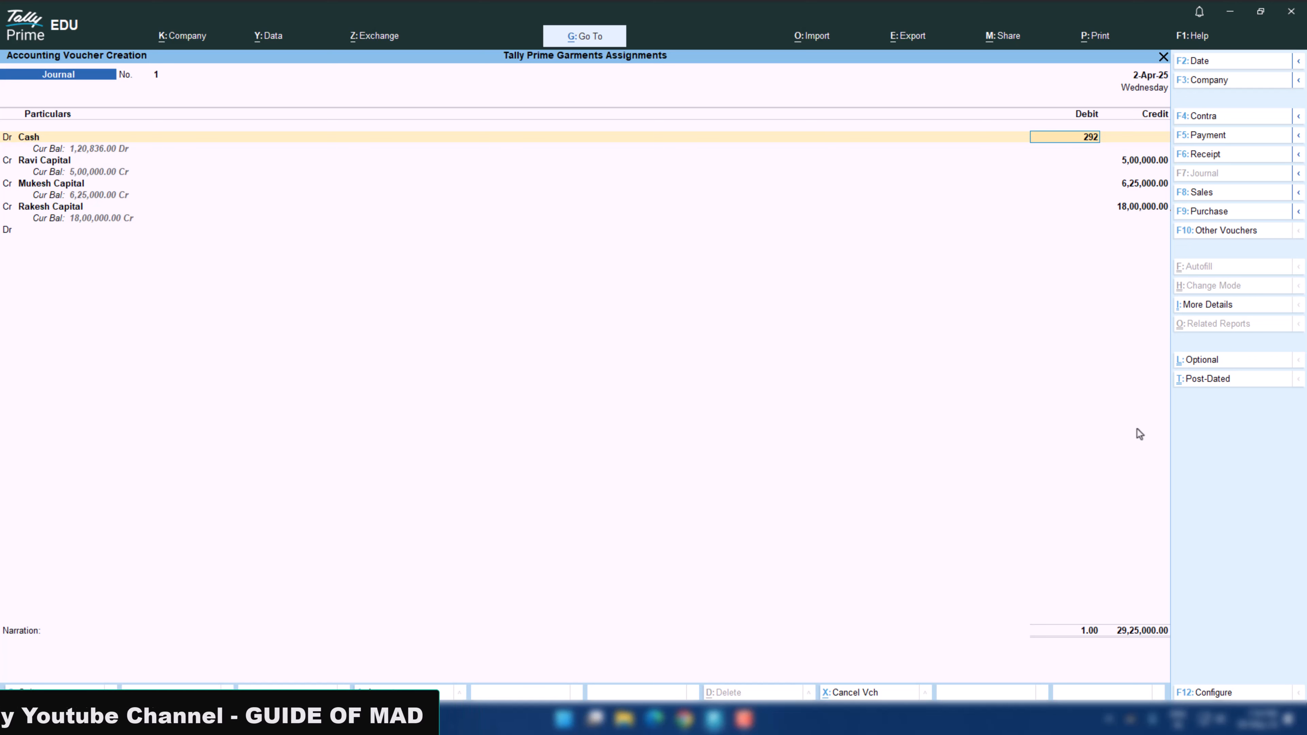
{"action": "type", "text": "000"}
{"action": "key", "text": "Return"}
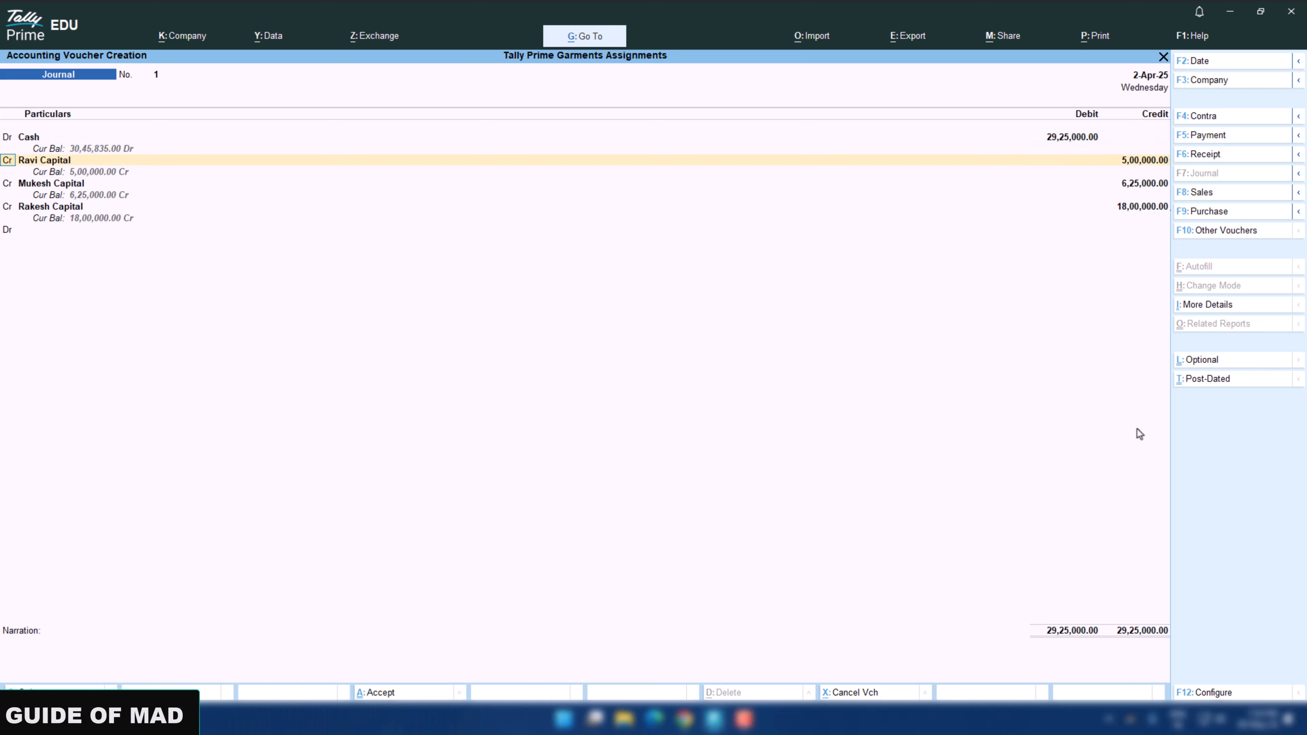
- Keep the partners' credit lines, enter the narration "Being addtional capital introduced in the business" and save the journal voucher
{"action": "key", "text": "Return"}
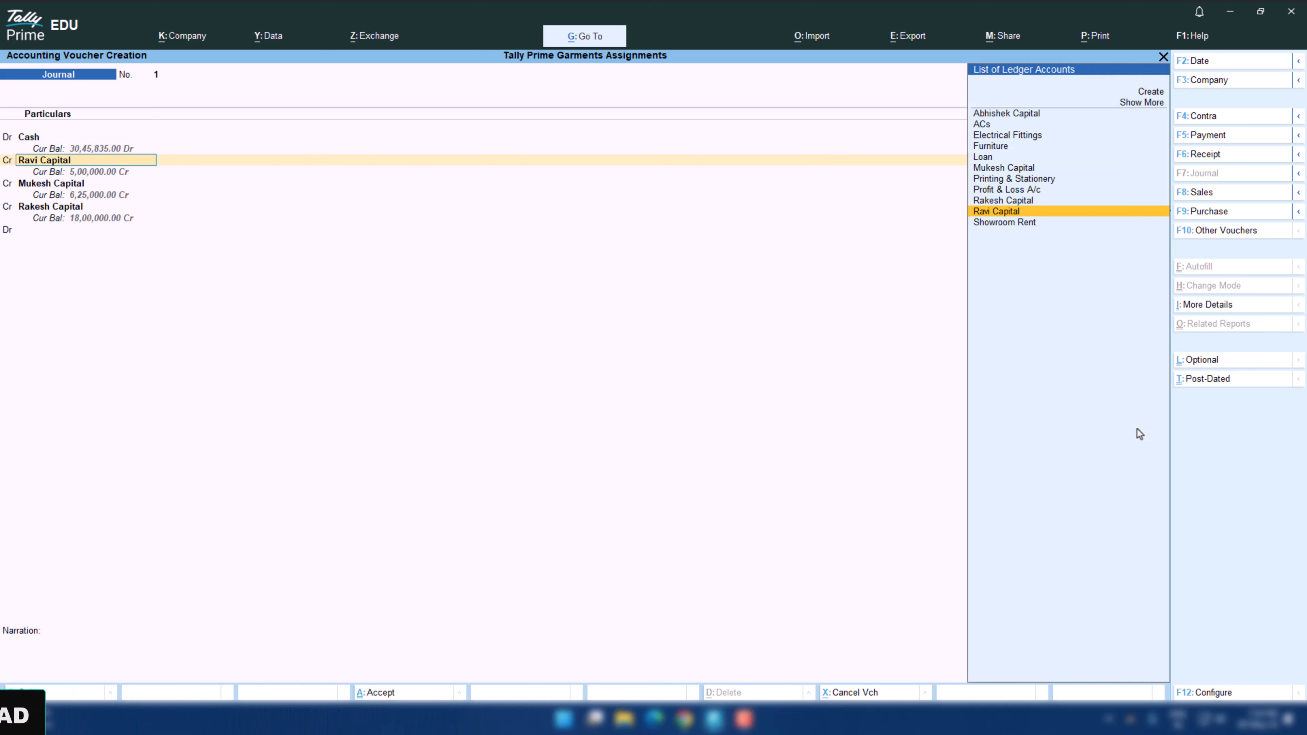
{"action": "key", "text": "Return"}
{"action": "key", "text": "Return"}
{"action": "key", "text": "Return"}
{"action": "key", "text": "Return"}
{"action": "key", "text": "Return"}
{"action": "key", "text": "Return"}
{"action": "key", "text": "Return"}
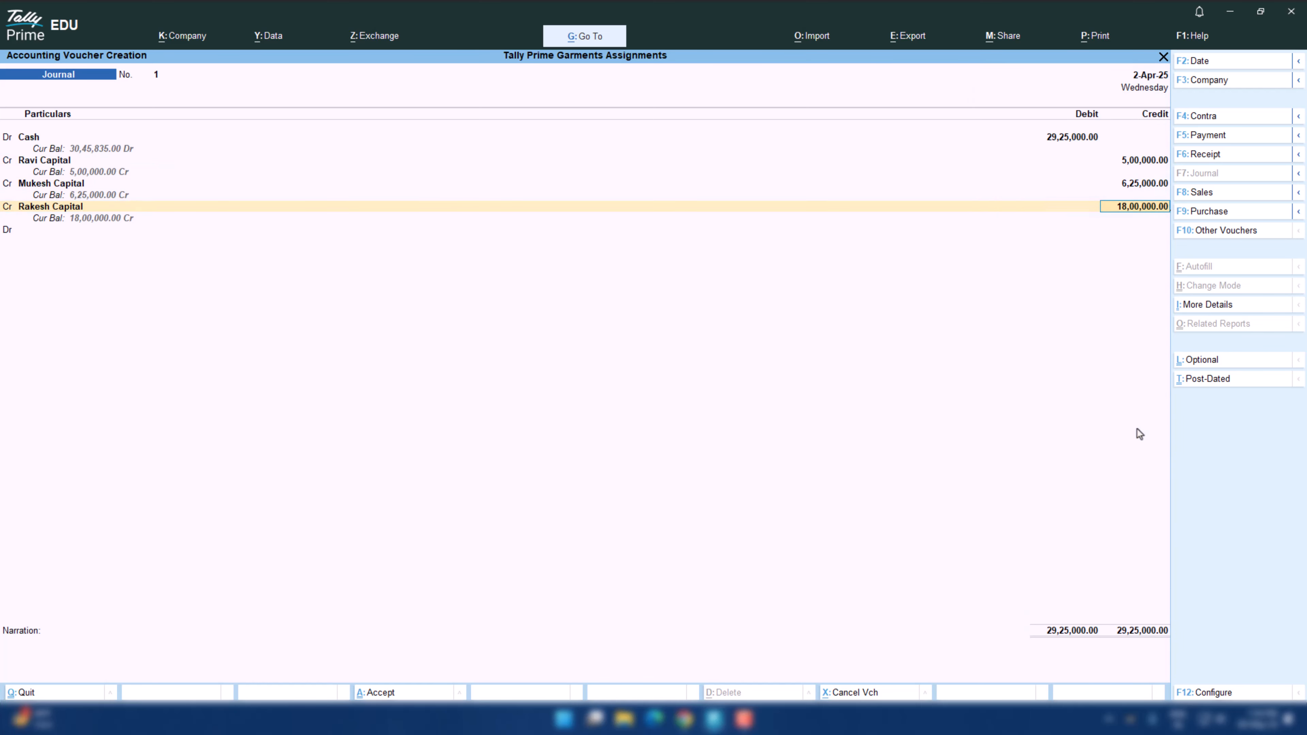
{"action": "key", "text": "Return"}
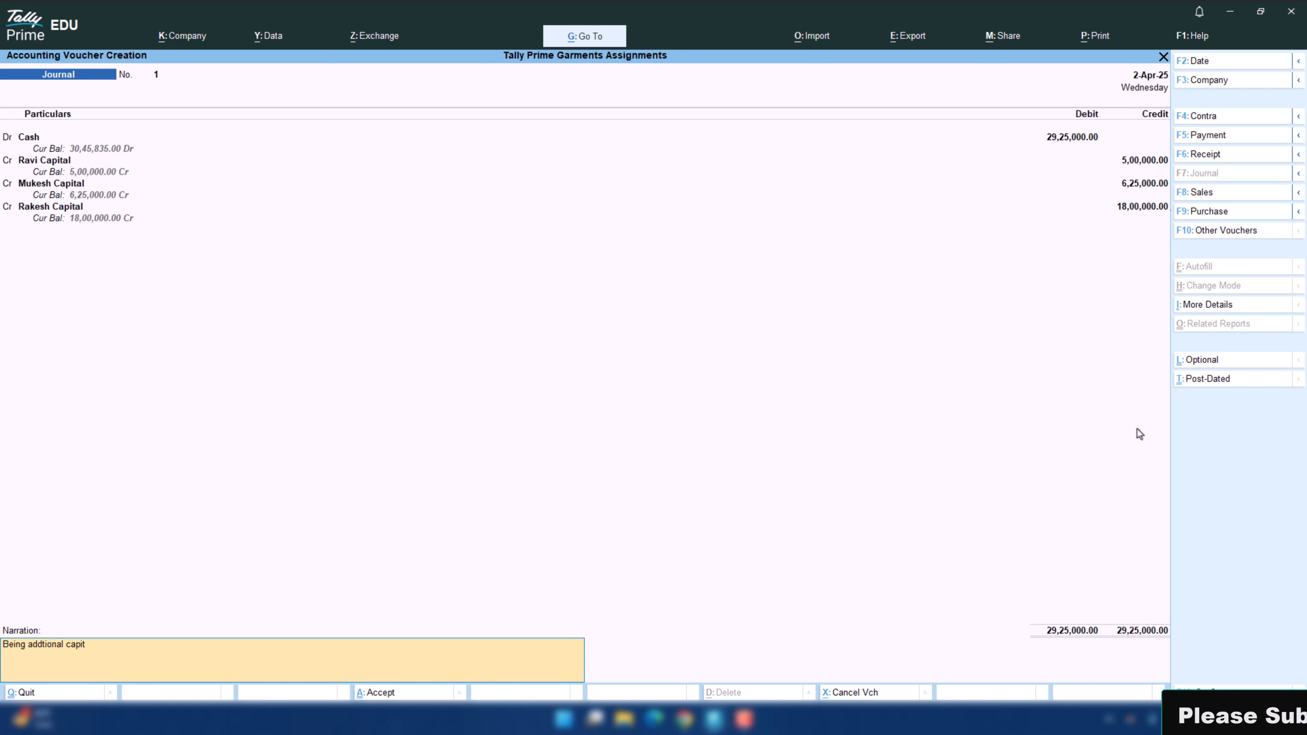
{"action": "type", "text": "Being addtional capital introducte"}
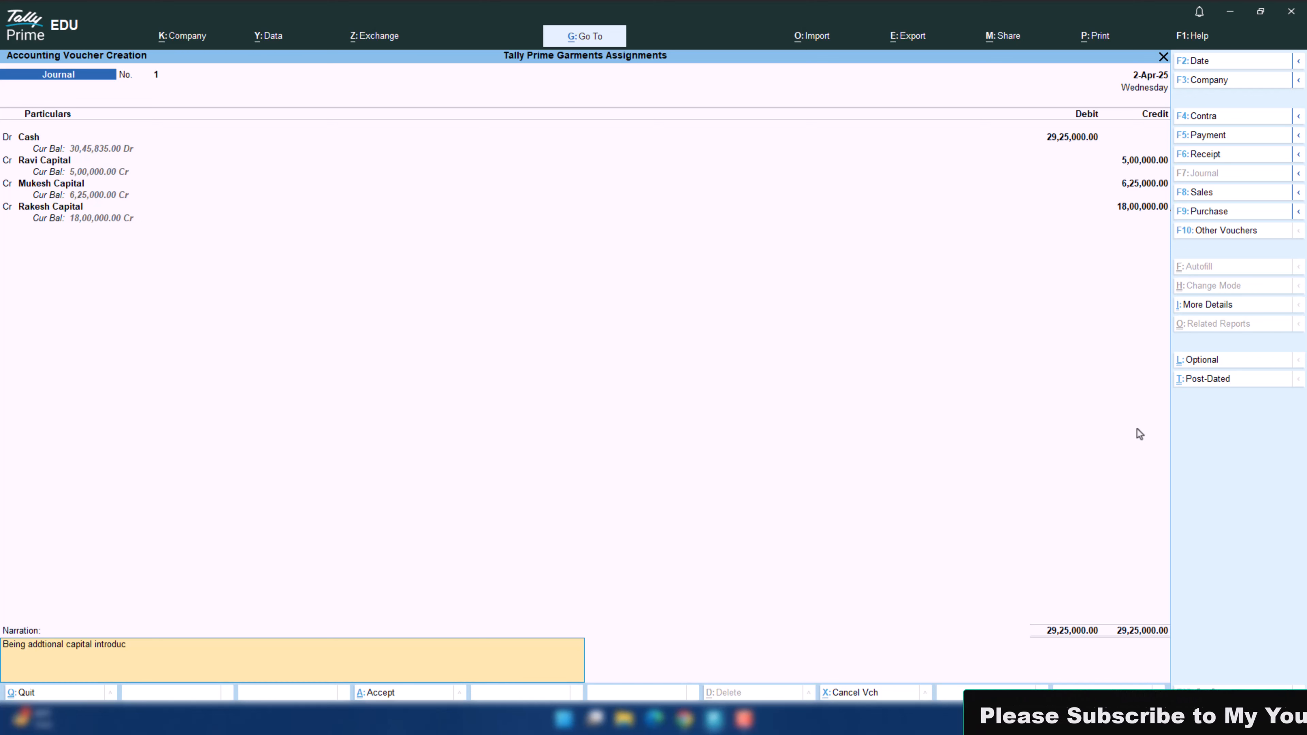
{"action": "key", "text": "BackSpace"}
{"action": "key", "text": "BackSpace"}
{"action": "type", "text": "ed in the busine"}
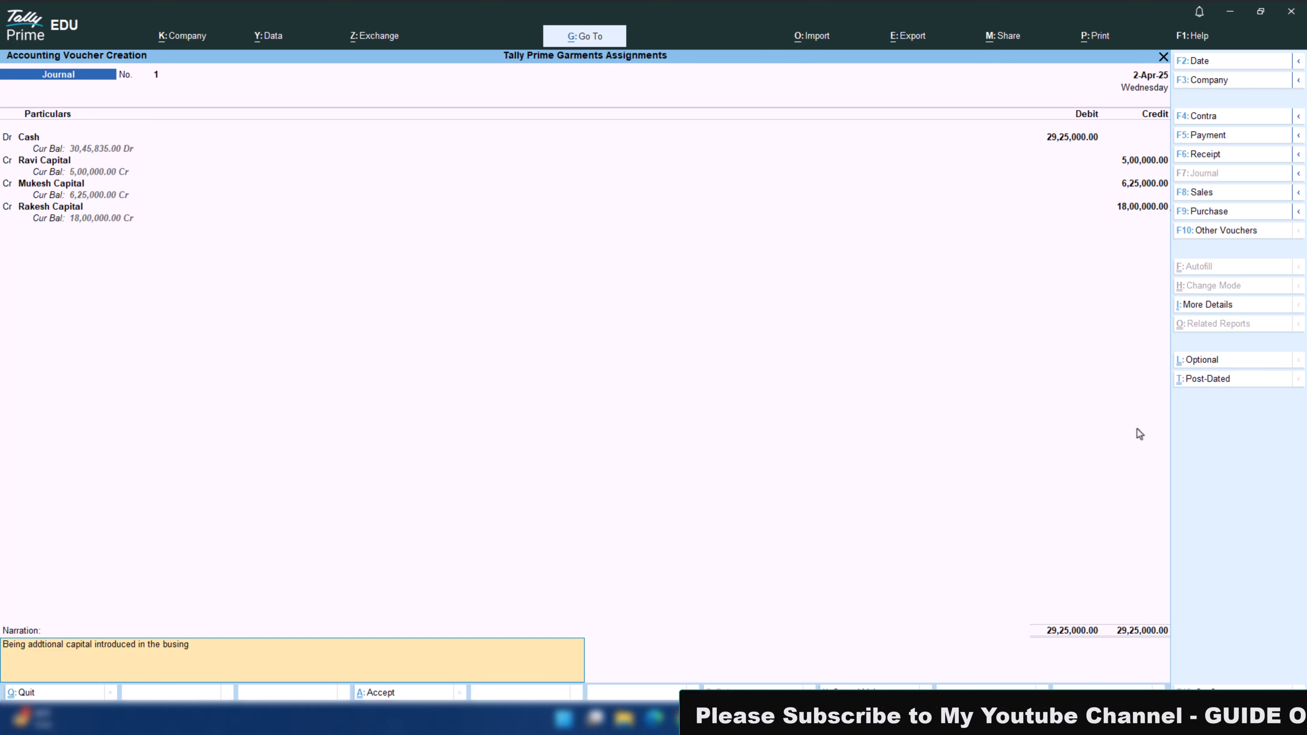
{"action": "type", "text": "ss"}
{"action": "key", "text": "Return"}
{"action": "key", "text": "Return"}
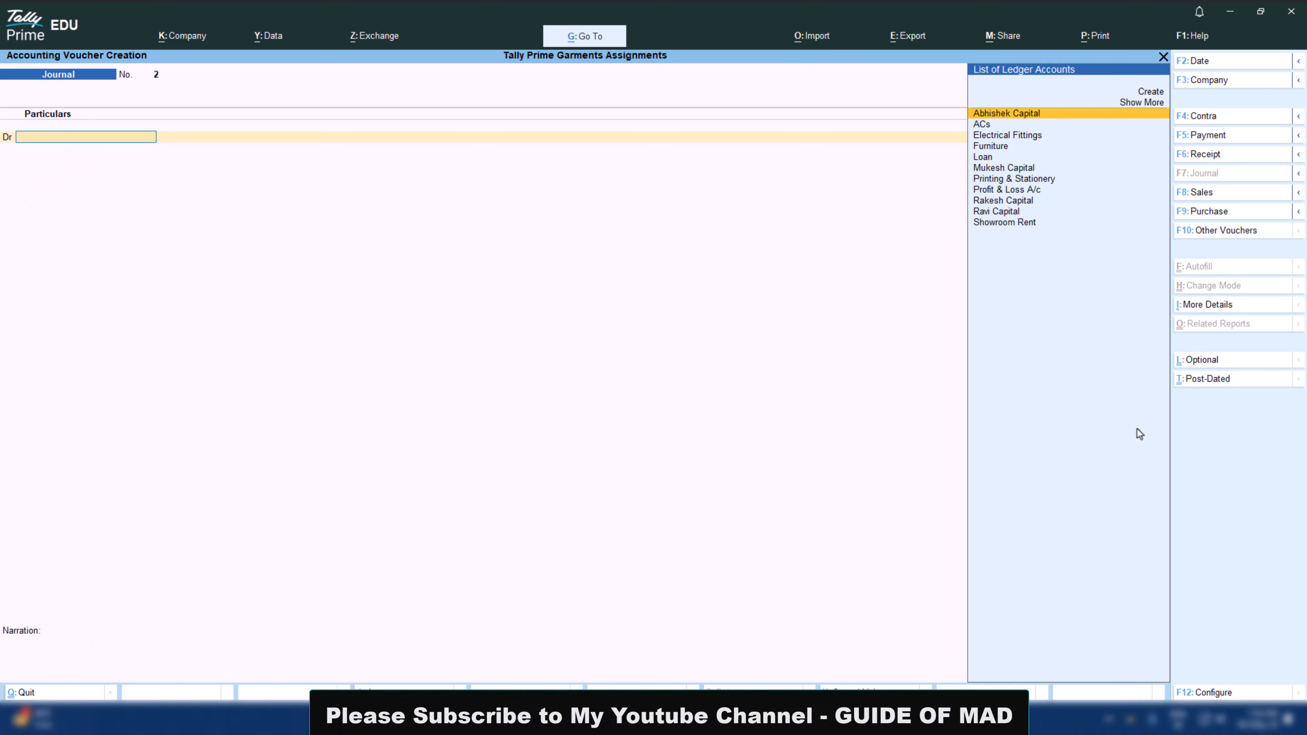
- Check transaction 5 in the assignment document and start a contra voucher for it in Tally Prime
{"action": "key", "text": "alt+Tab"}
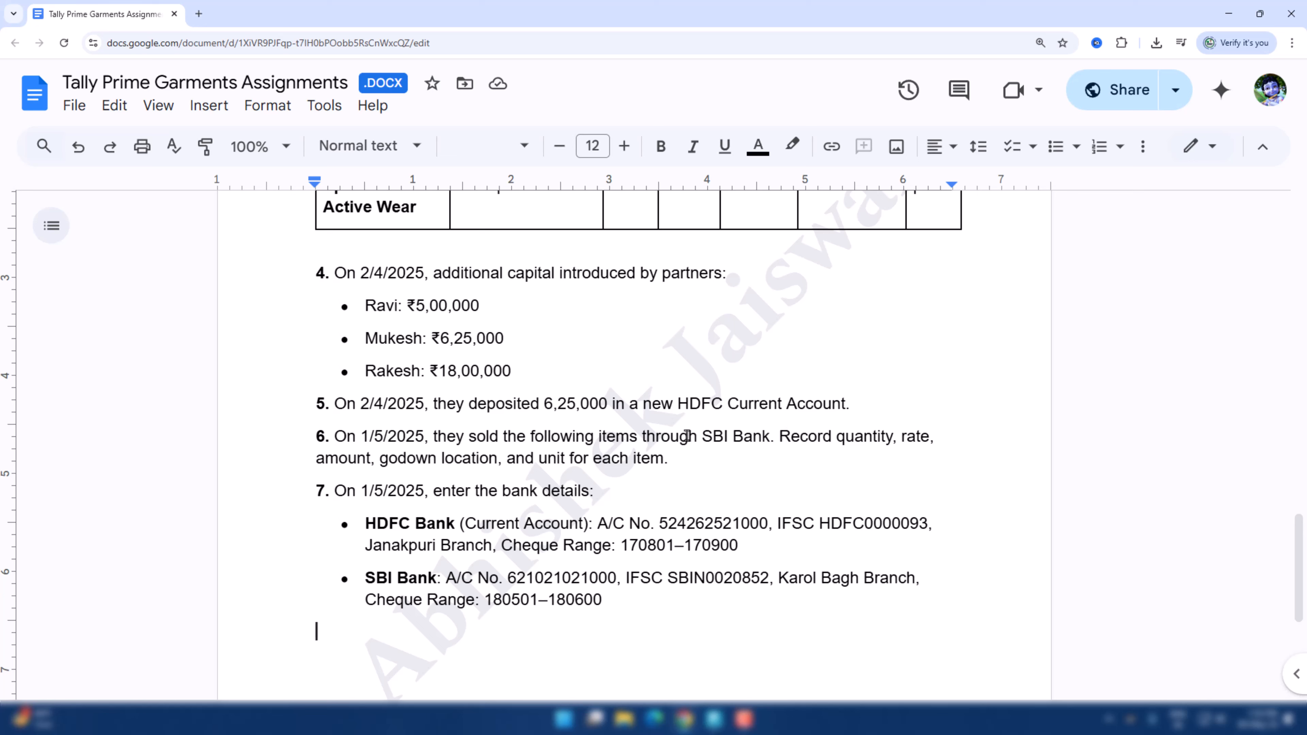
{"action": "key", "text": "alt+Tab"}
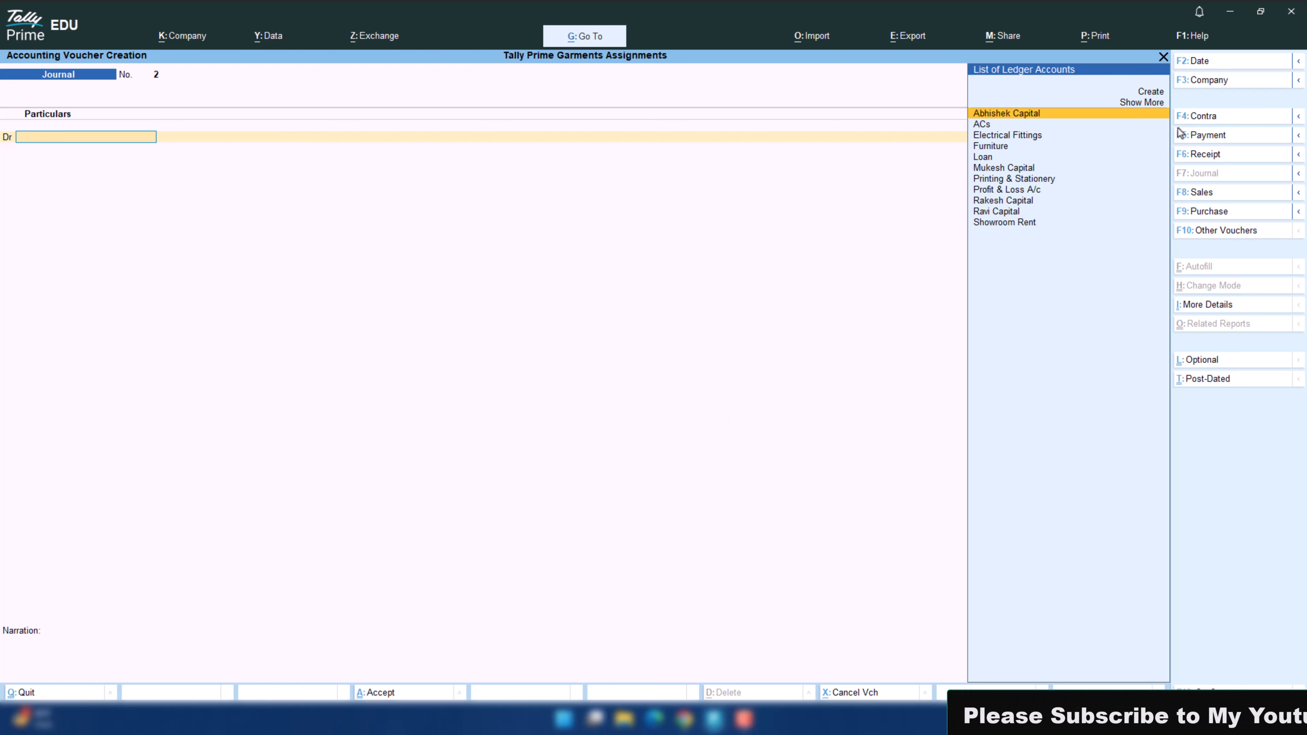
{"action": "key", "text": "F4"}
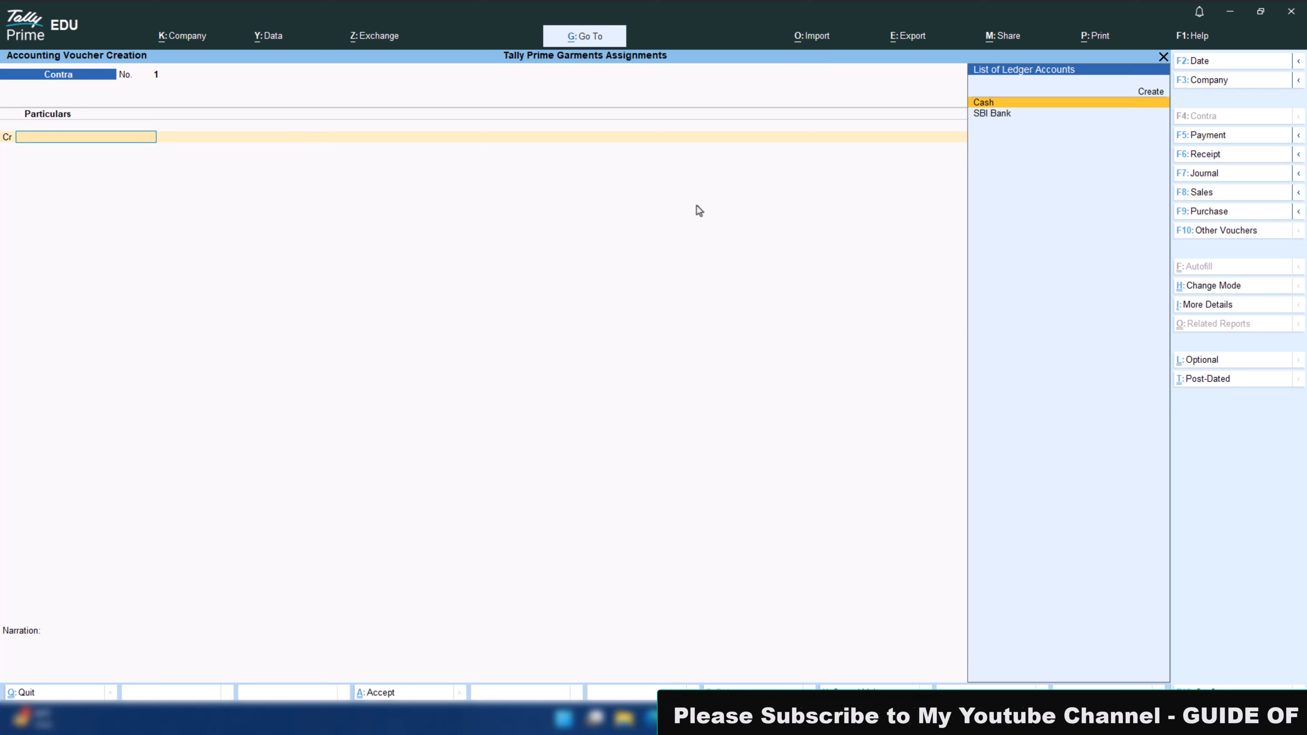
- Look through the opening transactions, the HDFC deposit and the bank details in the assignment document, and return to Tally Prime
{"action": "key", "text": "alt+Tab"}
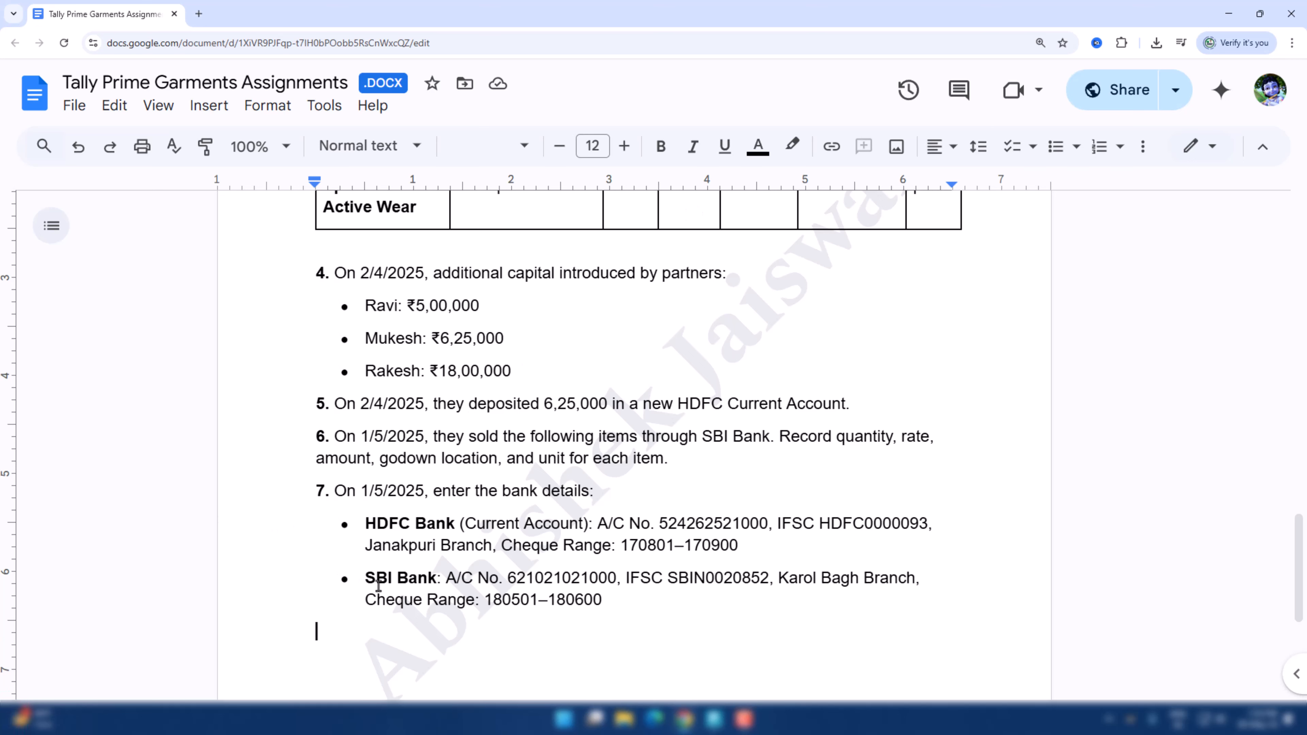
{"action": "scroll", "coordinate": [378, 586], "scroll_direction": "up", "scroll_amount": 10}
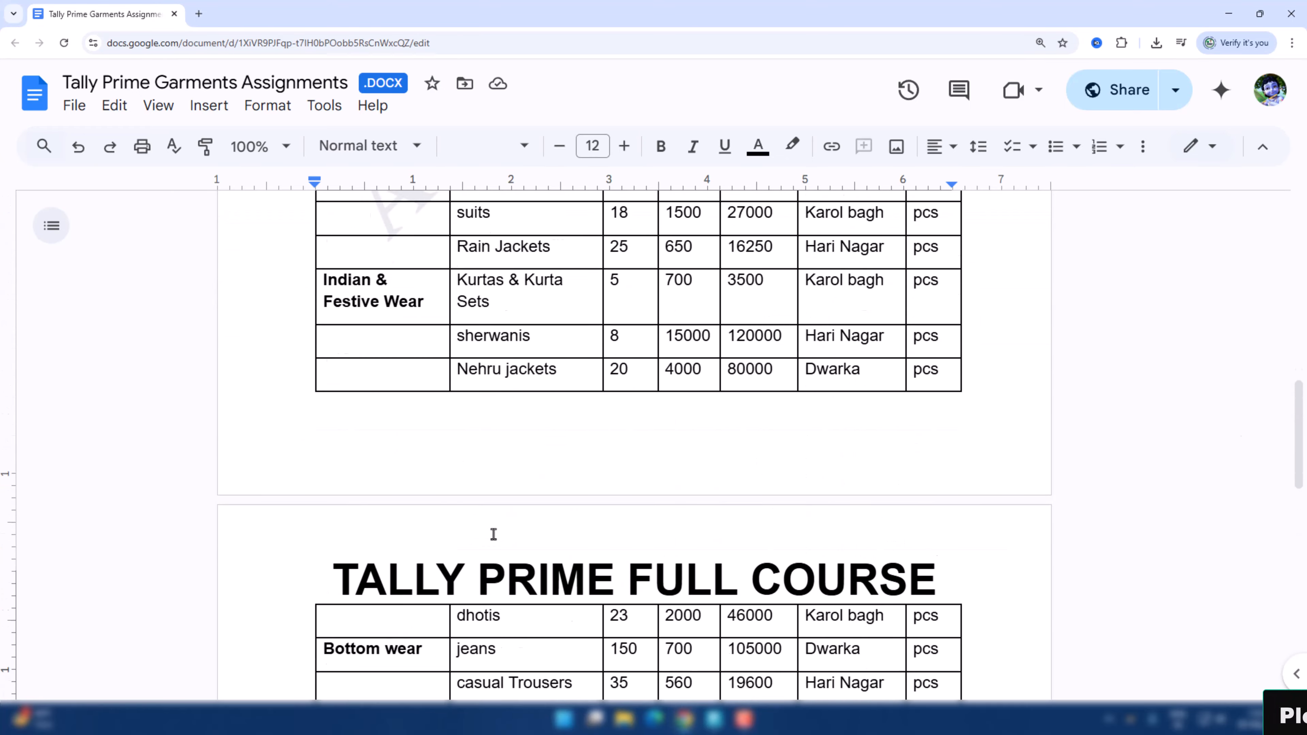
{"action": "scroll", "coordinate": [493, 534], "scroll_direction": "up", "scroll_amount": 10}
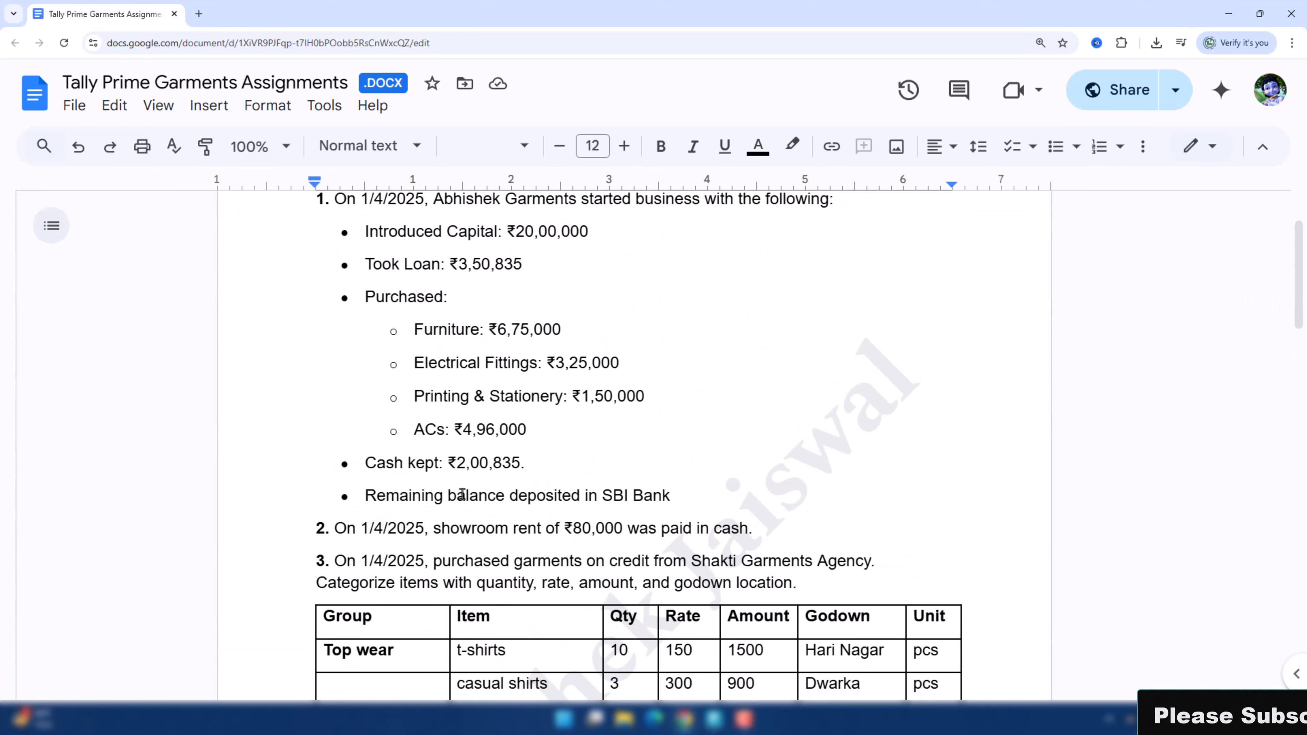
{"action": "scroll", "coordinate": [598, 492], "scroll_direction": "down", "scroll_amount": 20}
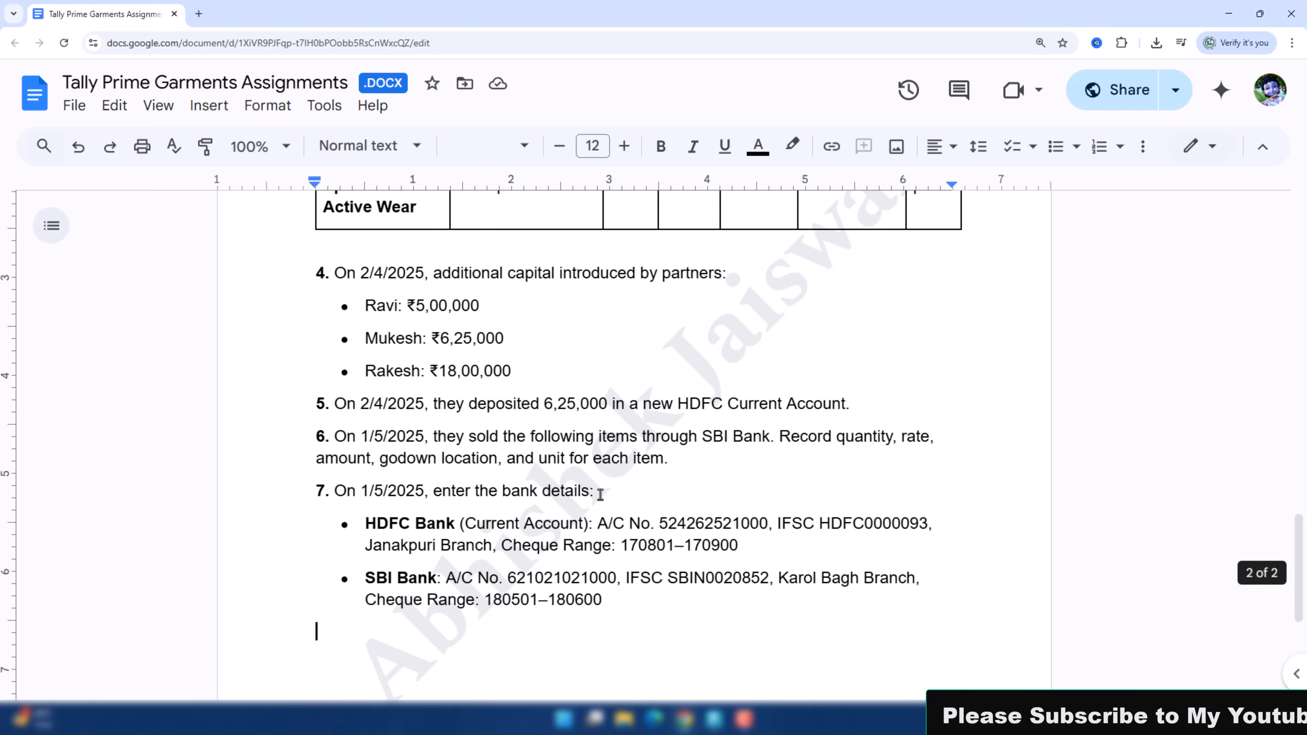
{"action": "scroll", "coordinate": [618, 496], "scroll_direction": "down", "scroll_amount": 1}
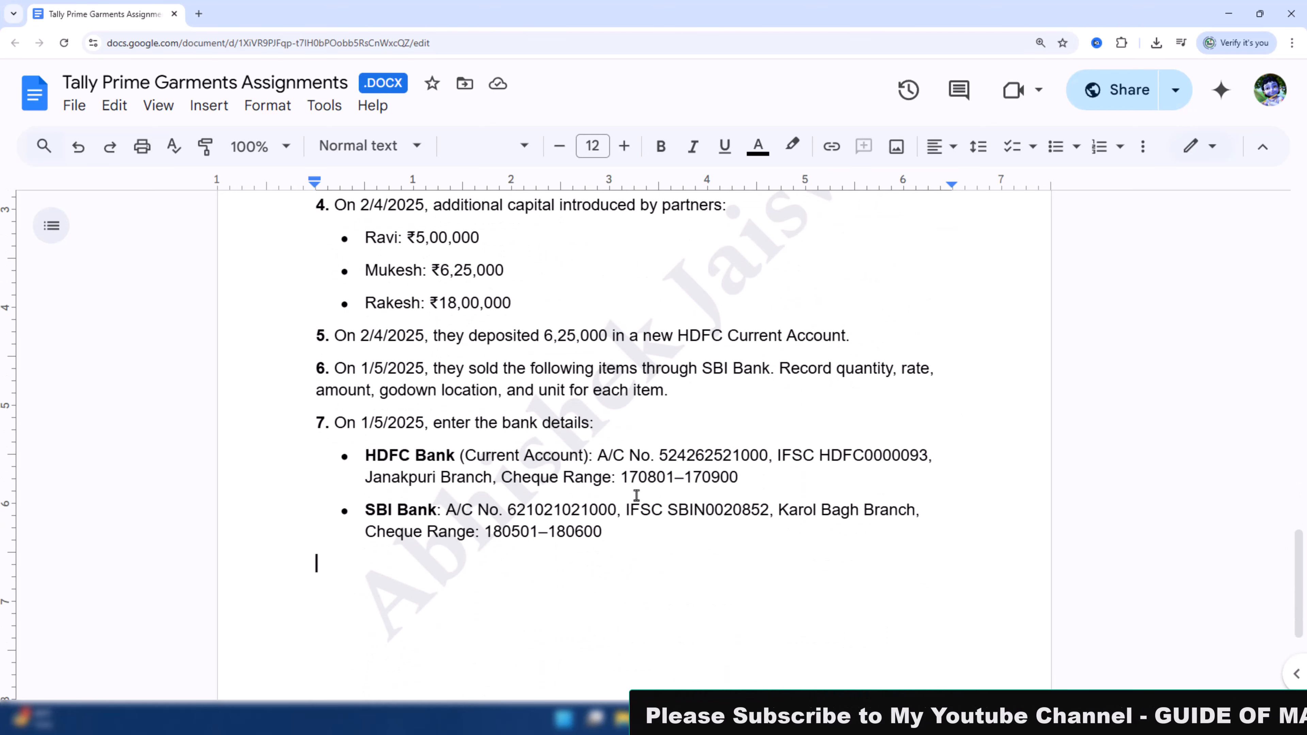
{"action": "key", "text": "alt+Tab"}
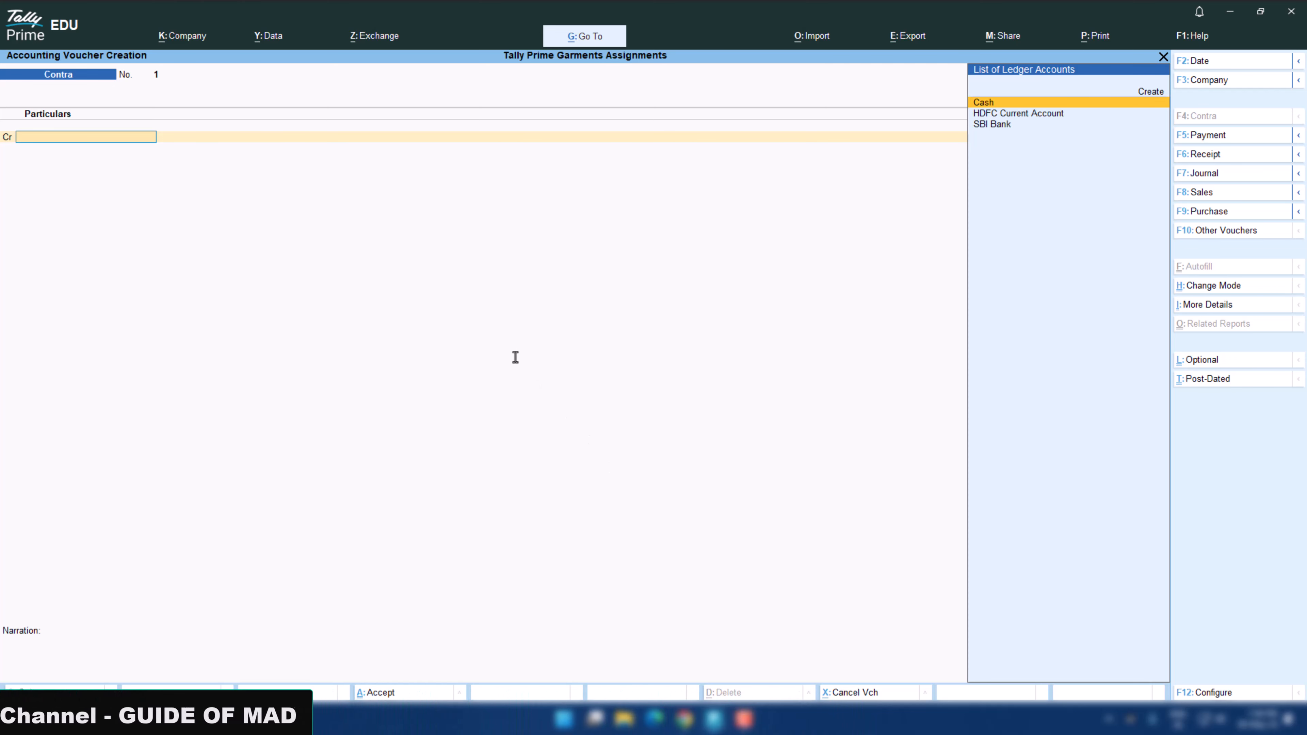
- Credit Cash with 6,25,000 in the contra voucher and debit HDFC Current Account for the same amount
{"action": "key", "text": "Return"}
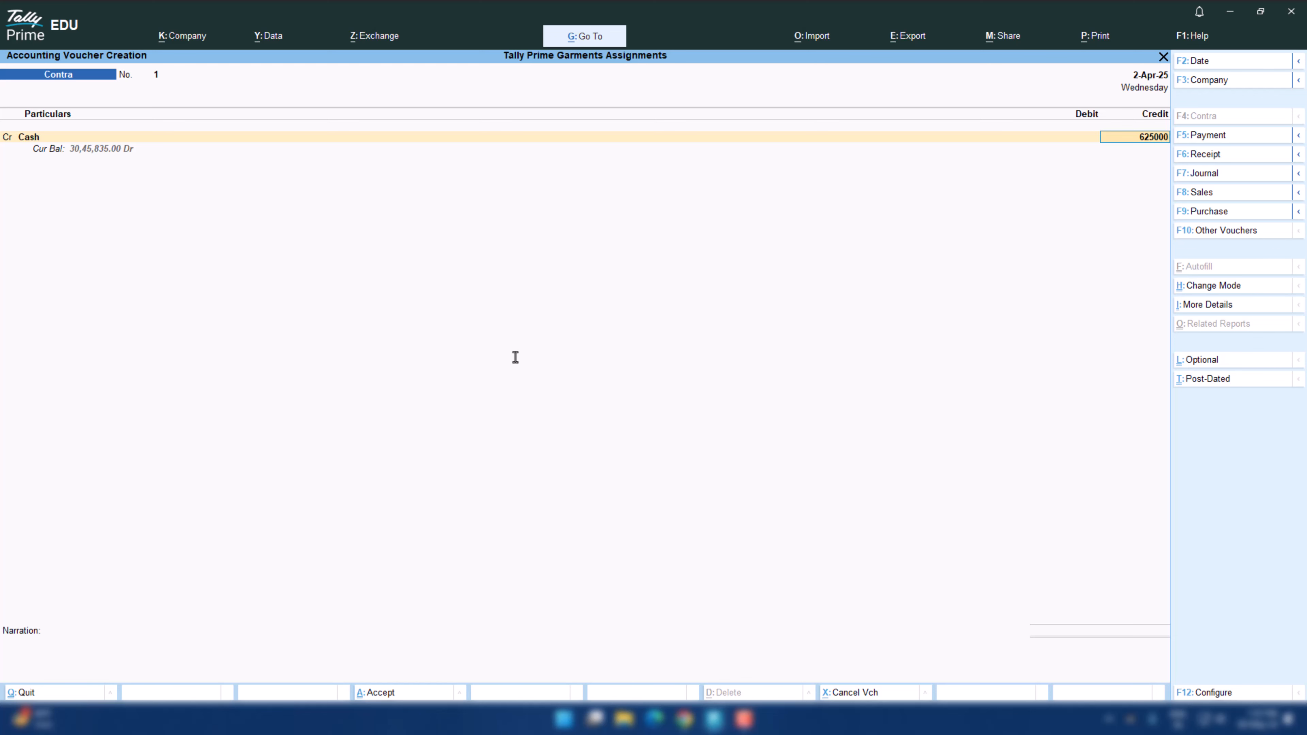
{"action": "key", "text": "Return"}
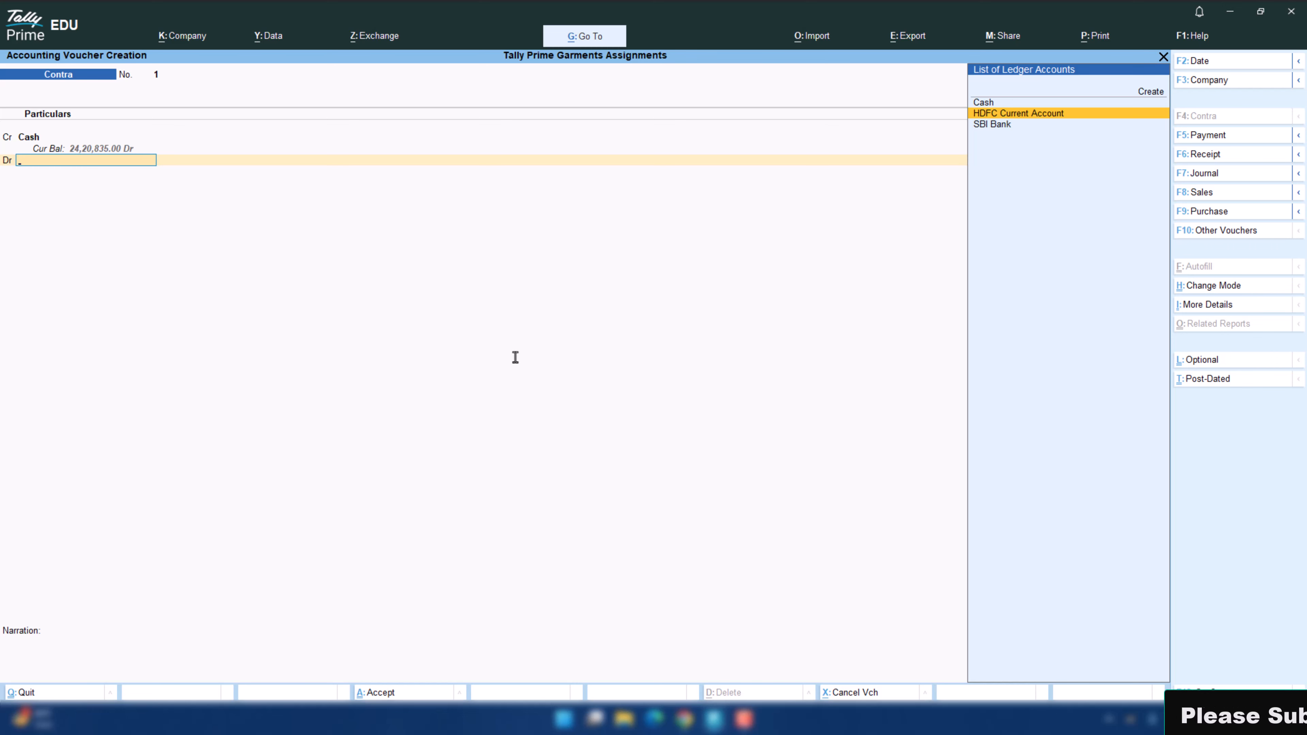
{"action": "key", "text": "Return"}
- Open the HDFC Current Account ledger from the debit line, view its bank details and accept it
{"action": "key", "text": "BackSpace"}
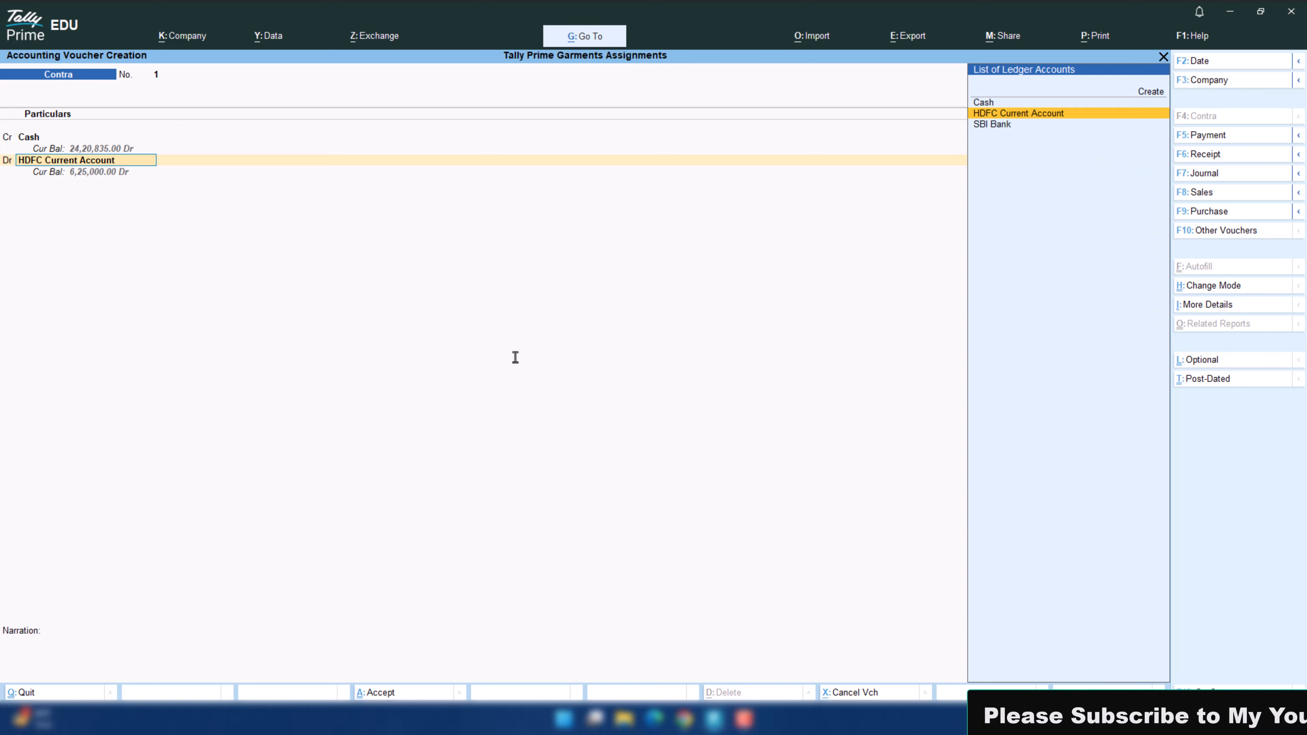
{"action": "key", "text": "ctrl+Return"}
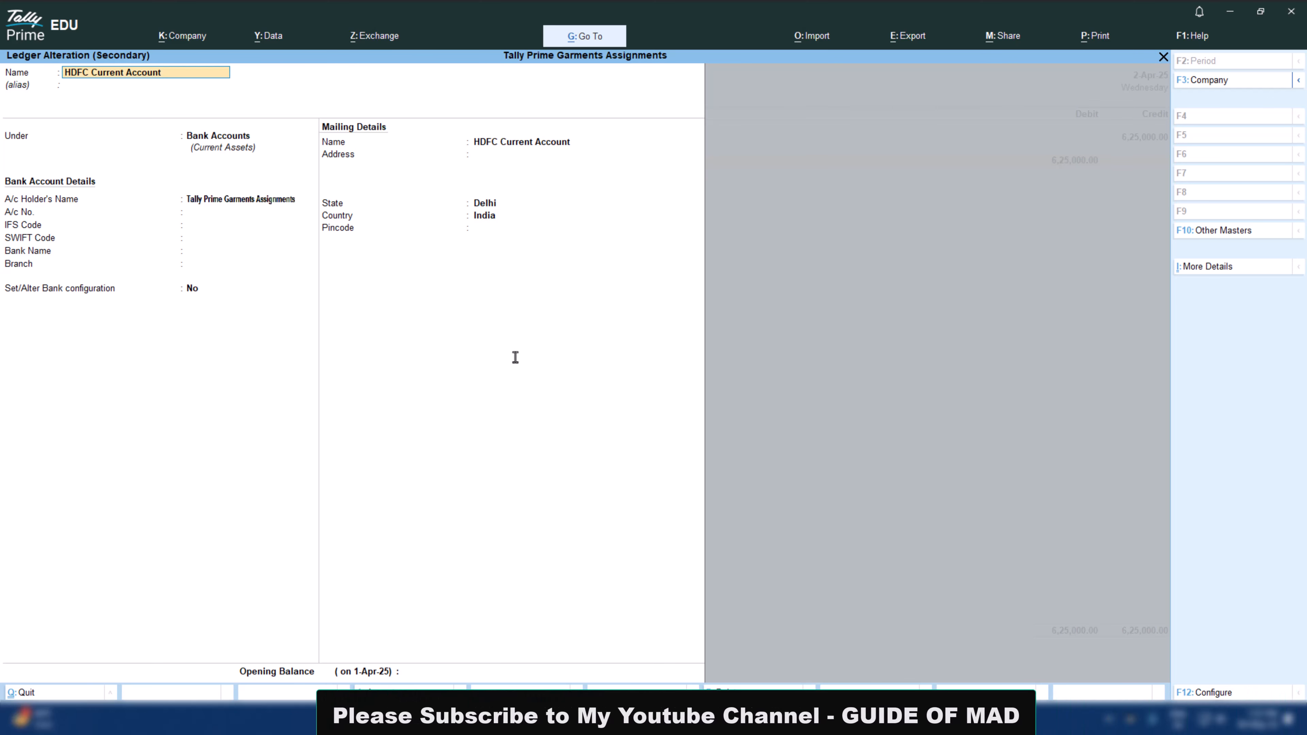
{"action": "key", "text": "ctrl+a"}
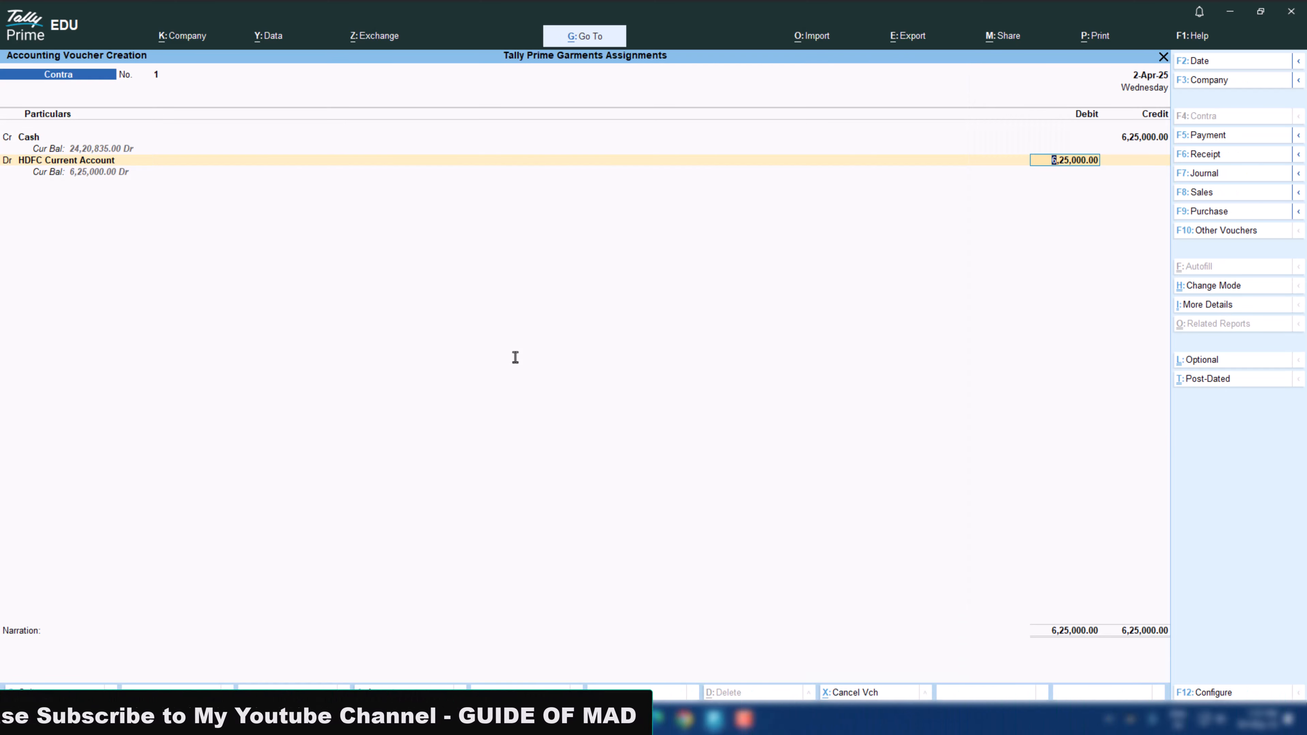
- Allocate the 6,25,000 to HDFC Current Account as a Cash transaction dated 2-Apr-25, leaving the cash denominations blank
{"action": "key", "text": "Return"}
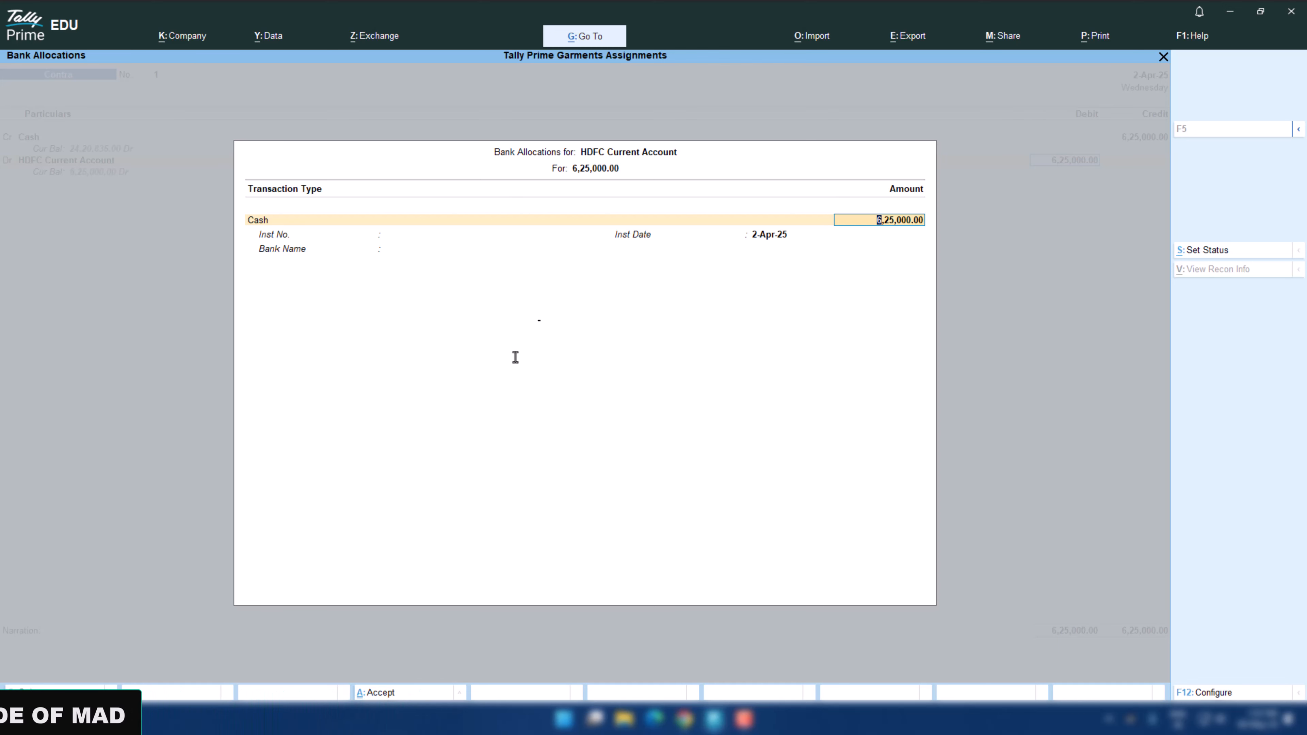
{"action": "key", "text": "Return"}
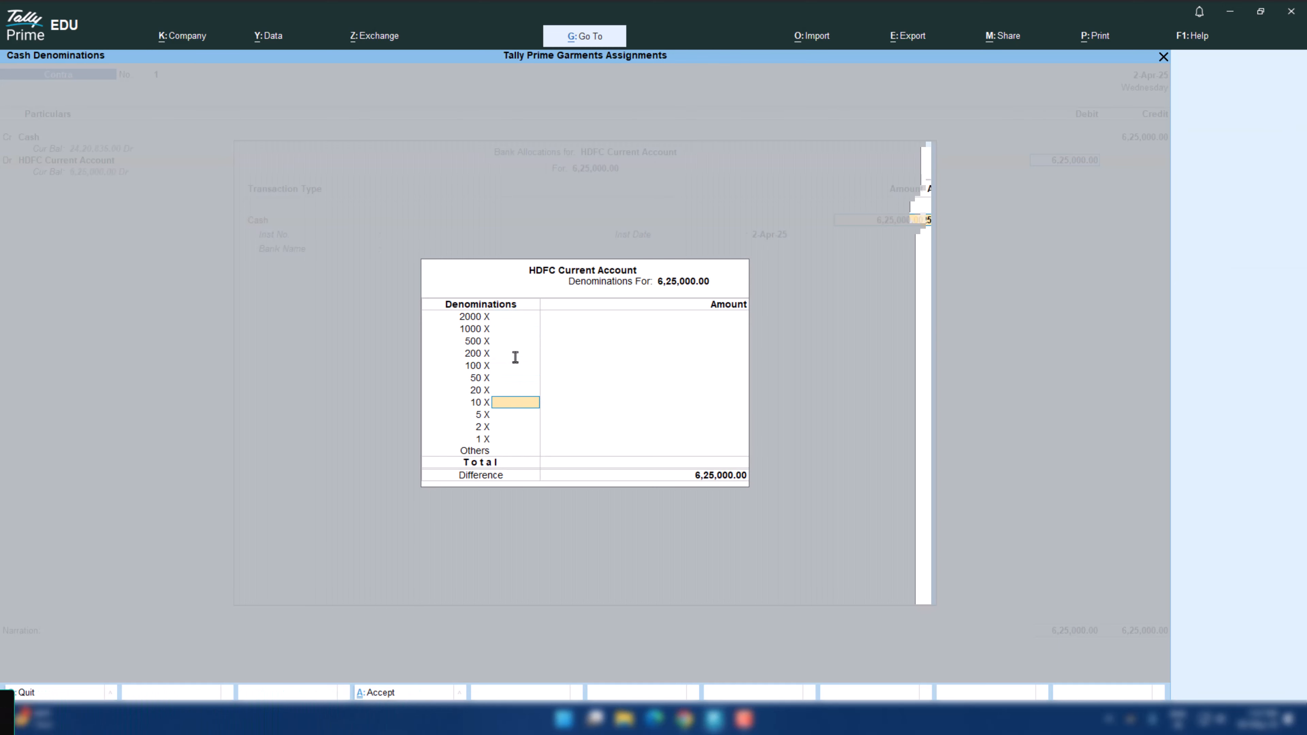
{"action": "key", "text": "Return"}
{"action": "key", "text": "Return"}
{"action": "key", "text": "Return"}
{"action": "key", "text": "Return"}
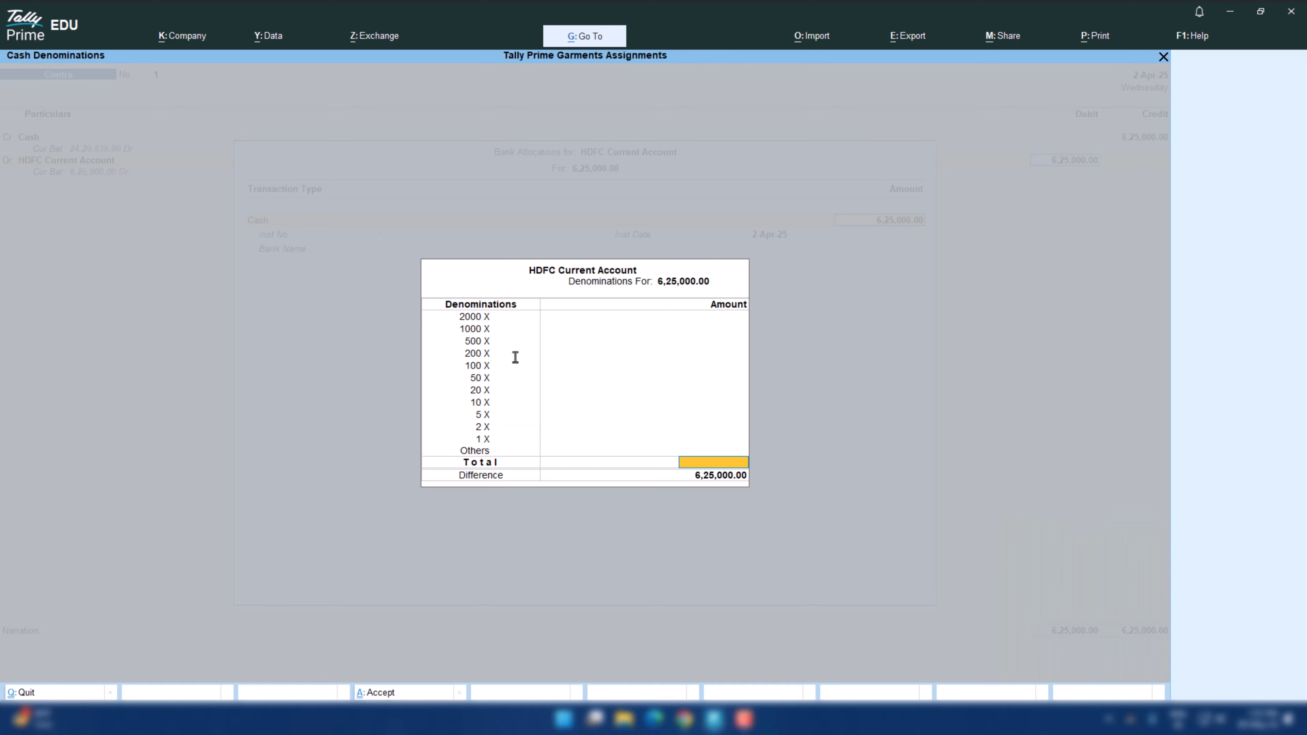
{"action": "key", "text": "Return"}
{"action": "key", "text": "Return"}
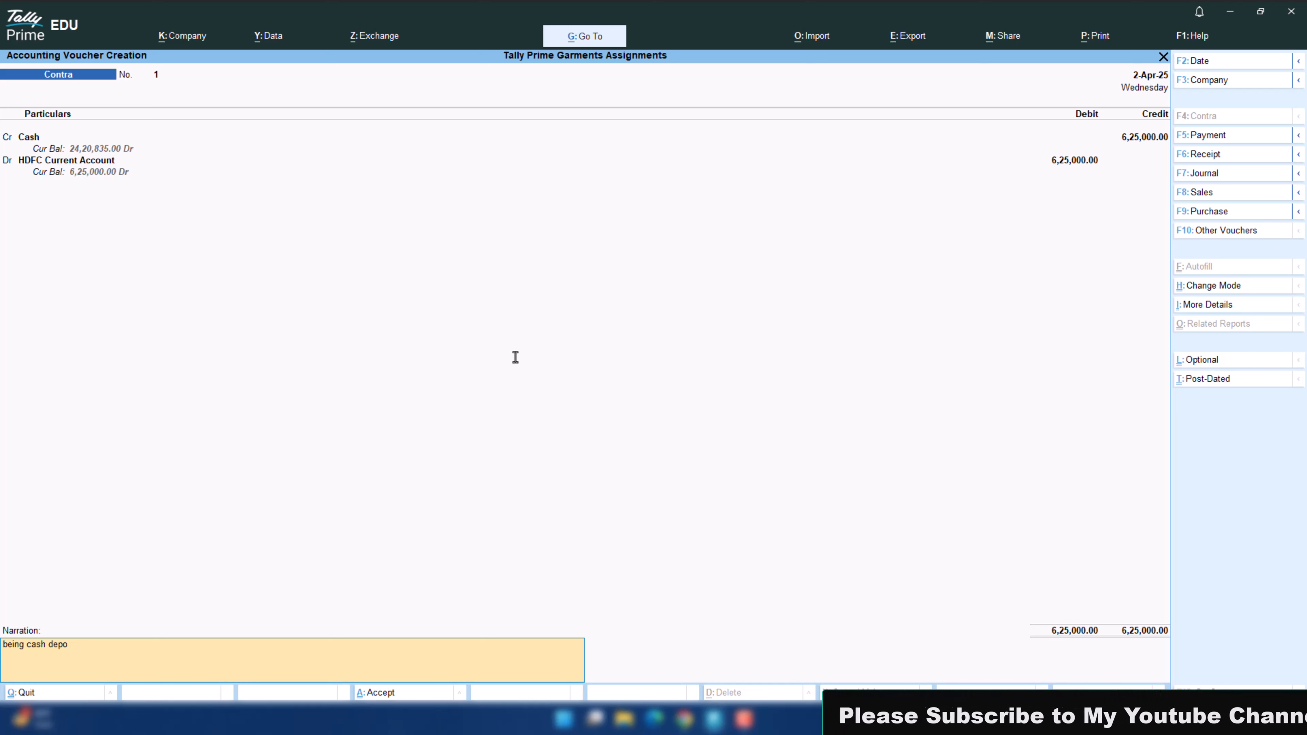
- Enter the narration "being cash deposit in bank" and save the contra voucher
{"action": "type", "text": "sit in bank"}
{"action": "key", "text": "Return"}
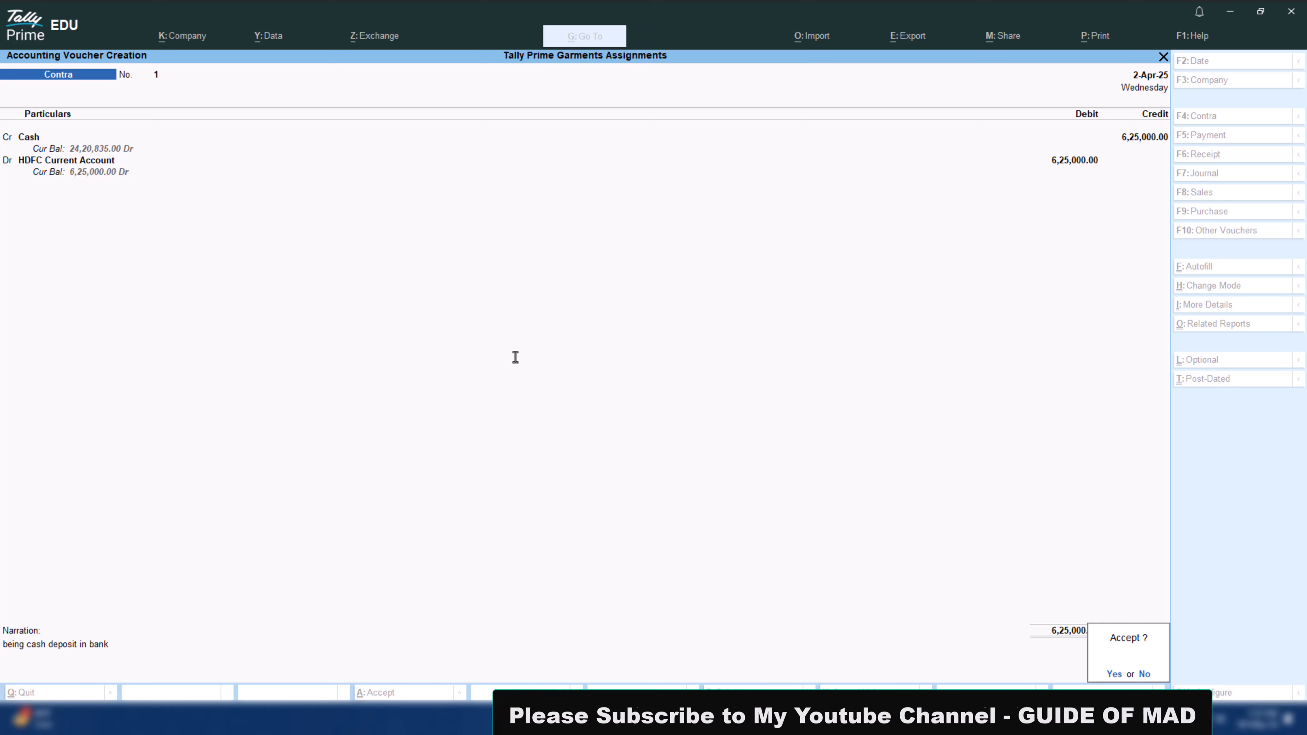
{"action": "key", "text": "Return"}
- Switch to the assignment document, paste the sold items table under transaction 6 and review its quantities, rates and locations
{"action": "key", "text": "alt+Tab"}
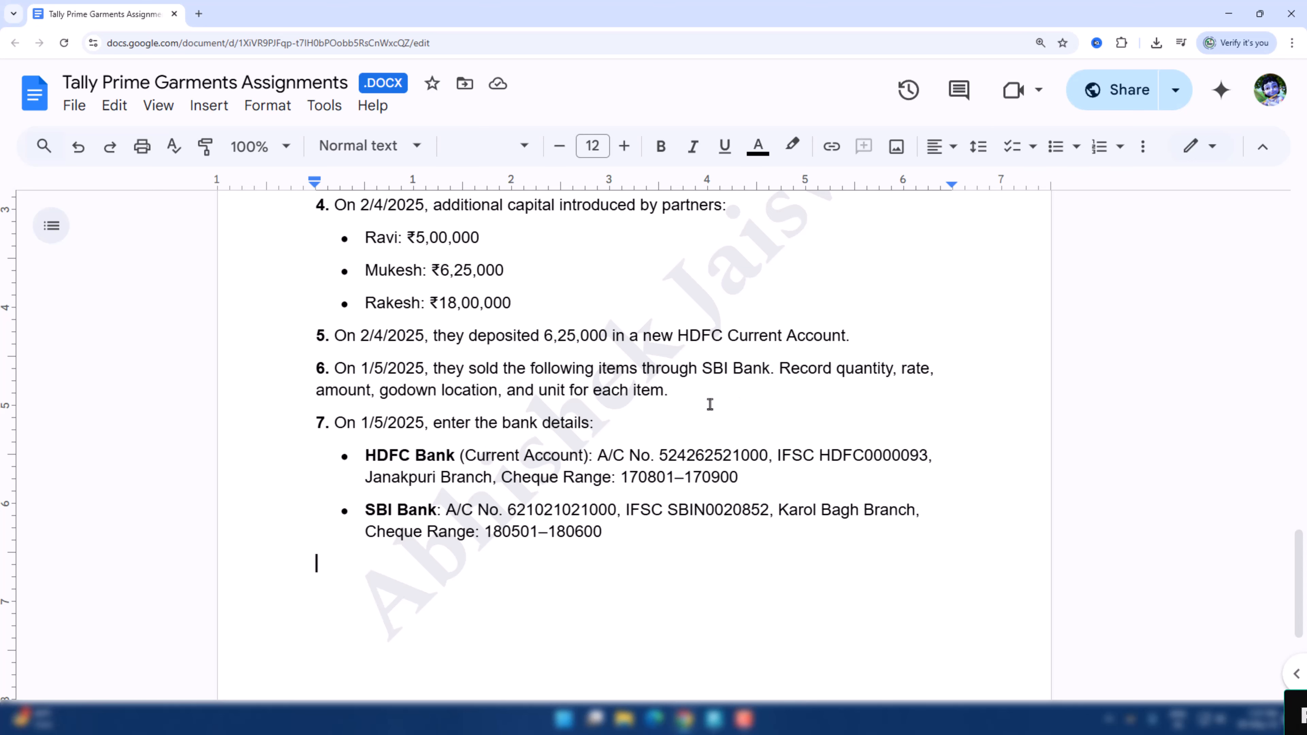
{"action": "key", "text": "ctrl+v"}
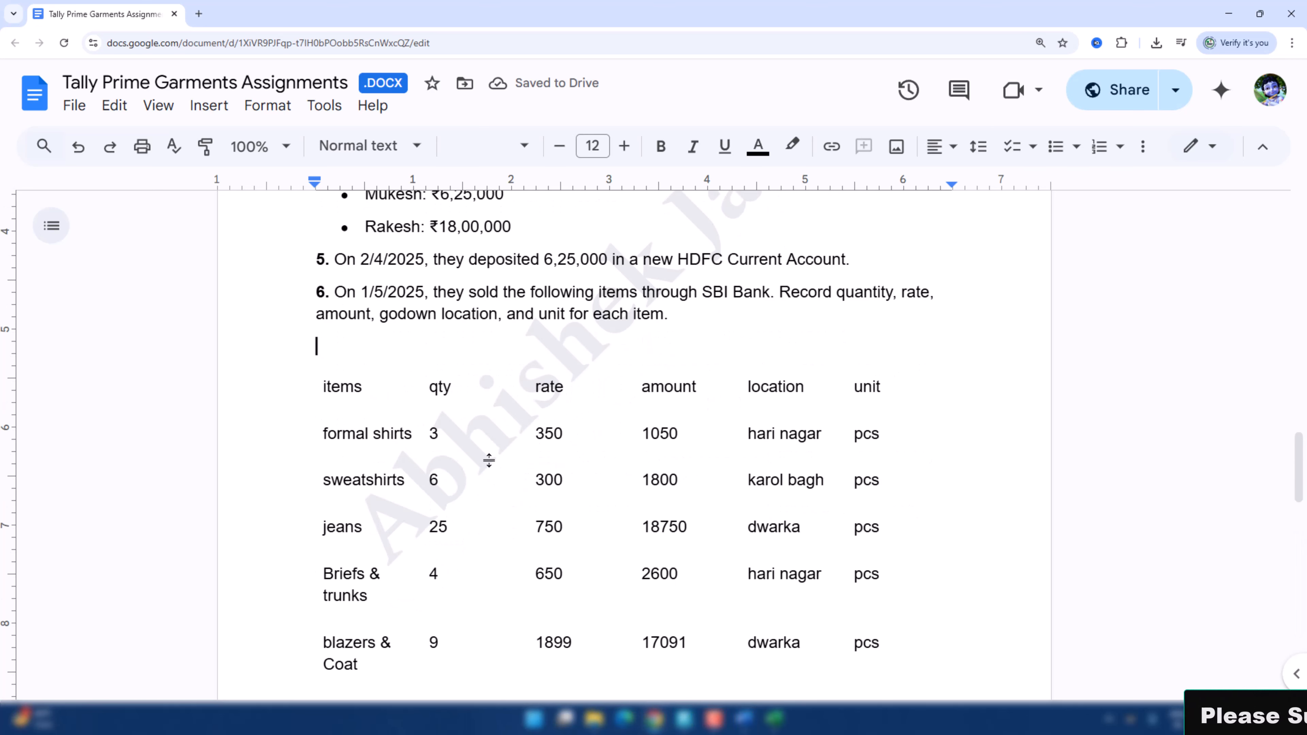
{"action": "scroll", "coordinate": [489, 461], "scroll_direction": "down", "scroll_amount": 3}
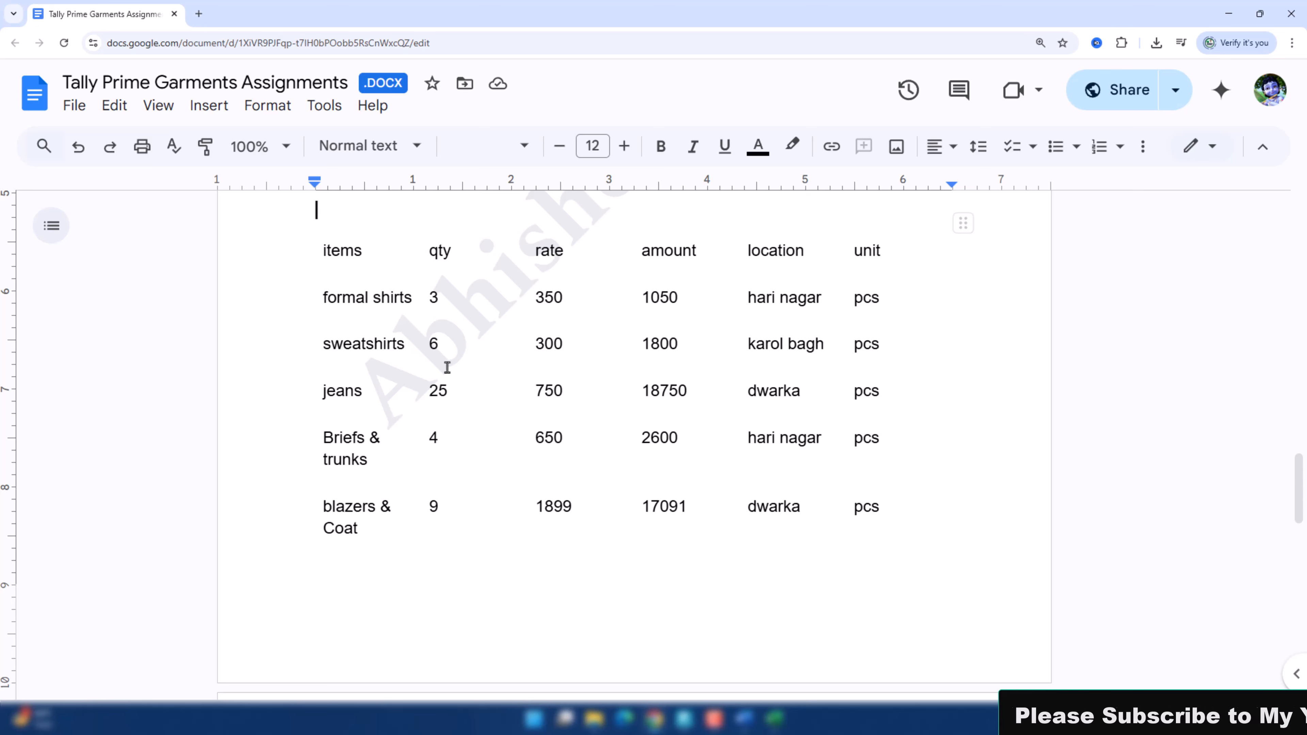
{"action": "scroll", "coordinate": [492, 268], "scroll_direction": "up", "scroll_amount": 3}
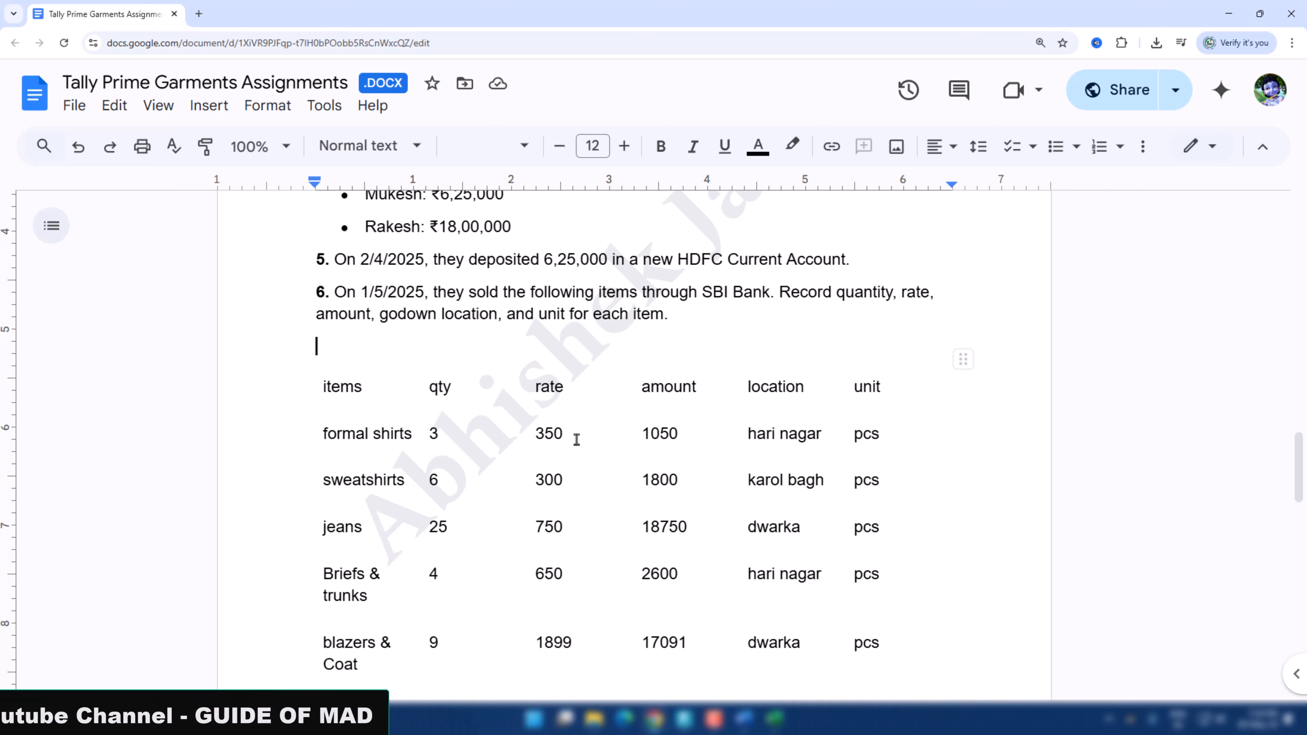
{"action": "scroll", "coordinate": [576, 439], "scroll_direction": "down", "scroll_amount": 1}
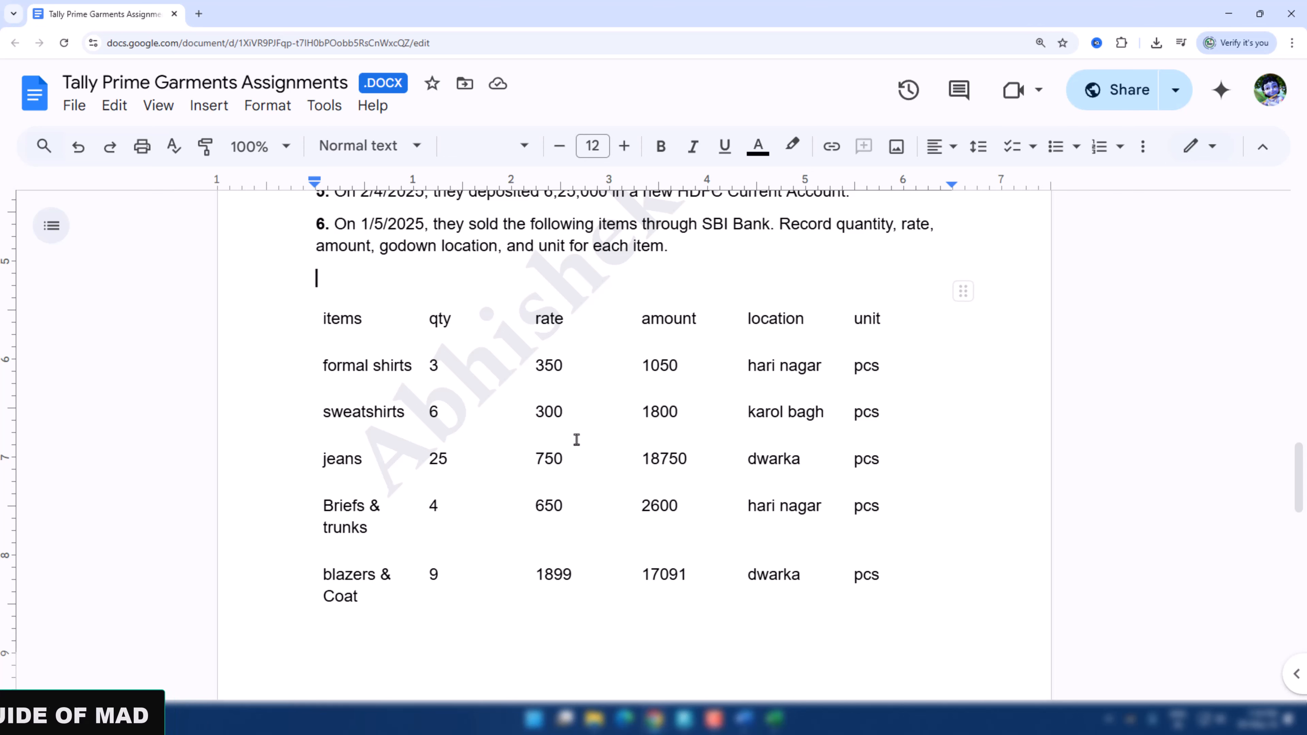
- Switch to TallyPrime, start a sales voucher and set its date to 1-May-25 as given in the assignment document
{"action": "scroll", "coordinate": [576, 439], "scroll_direction": "up", "scroll_amount": 1}
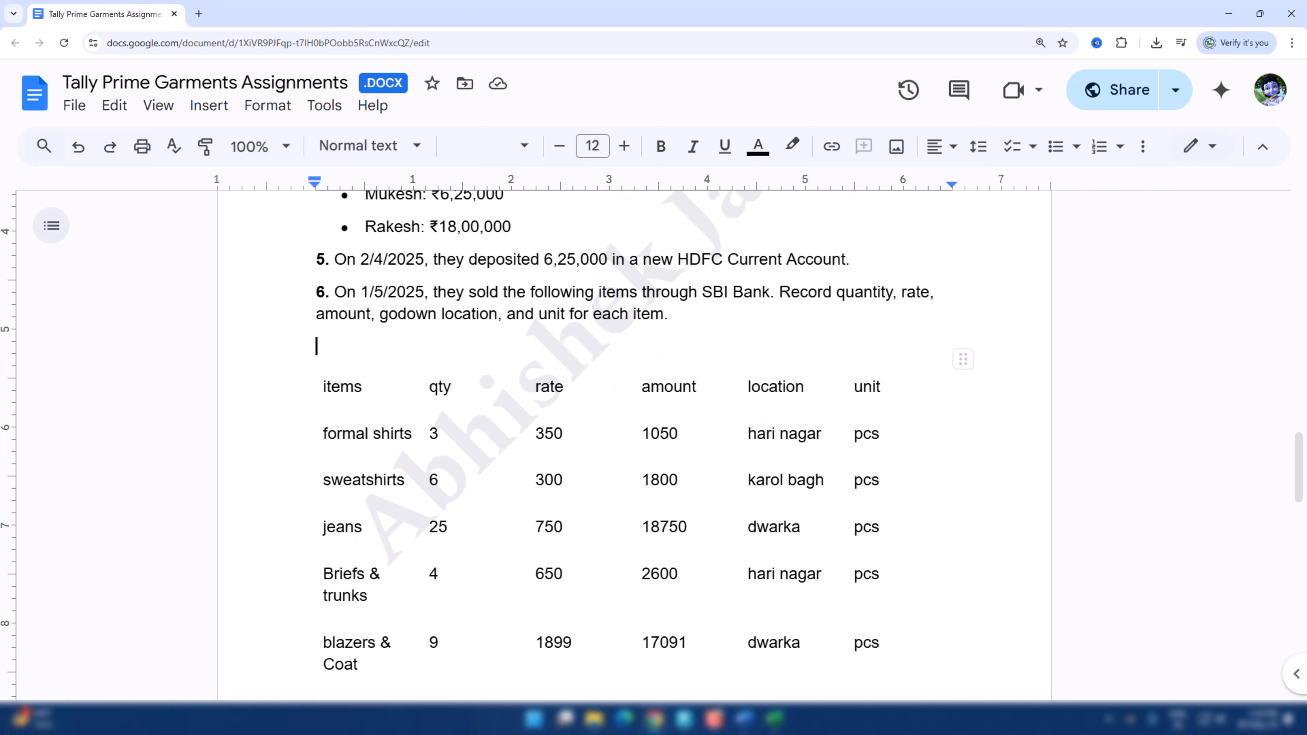
{"action": "key", "text": "alt+Tab"}
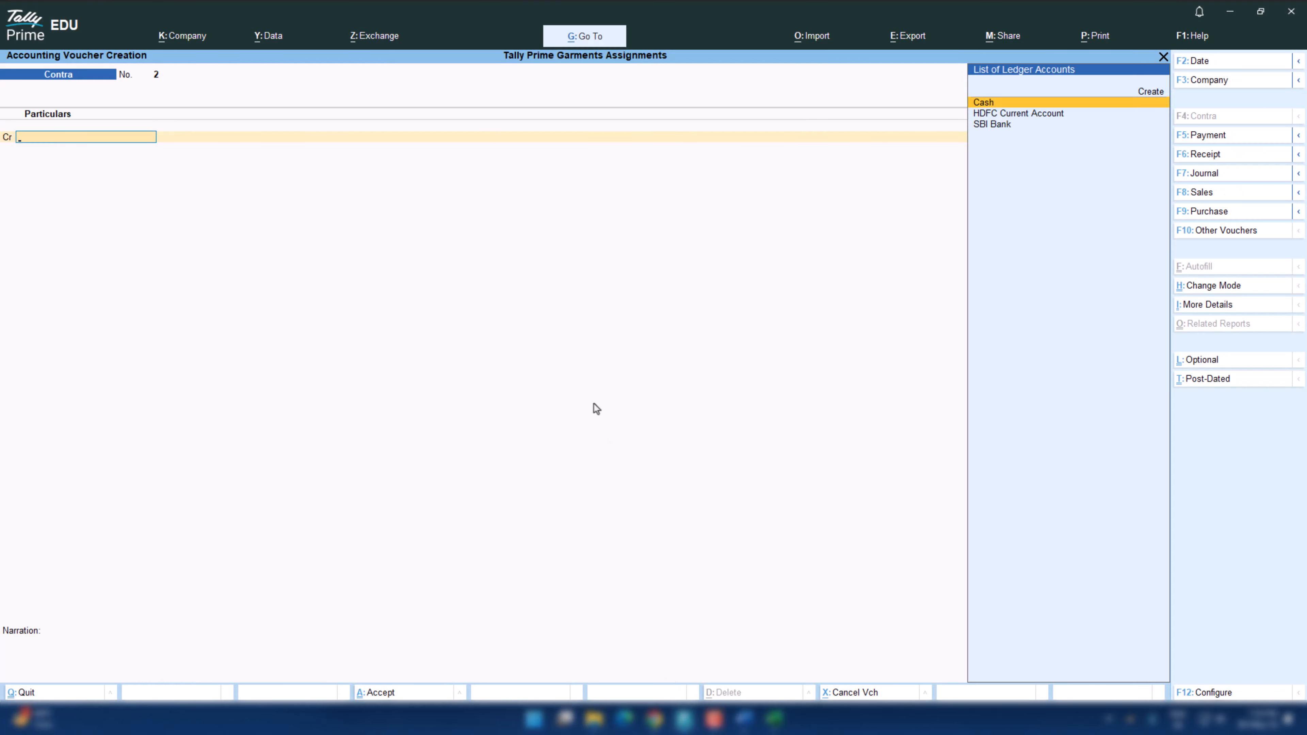
{"action": "left_click", "coordinate": [1200, 193]}
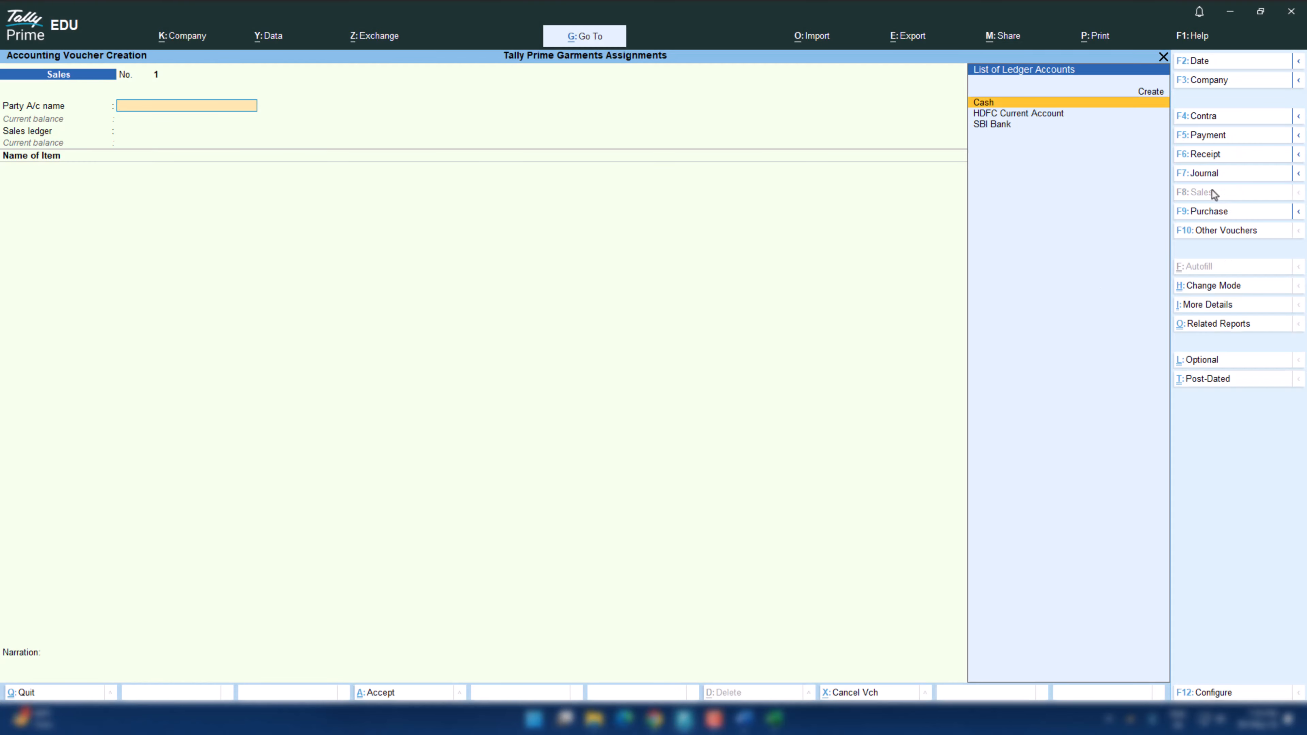
{"action": "key", "text": "alt+Tab"}
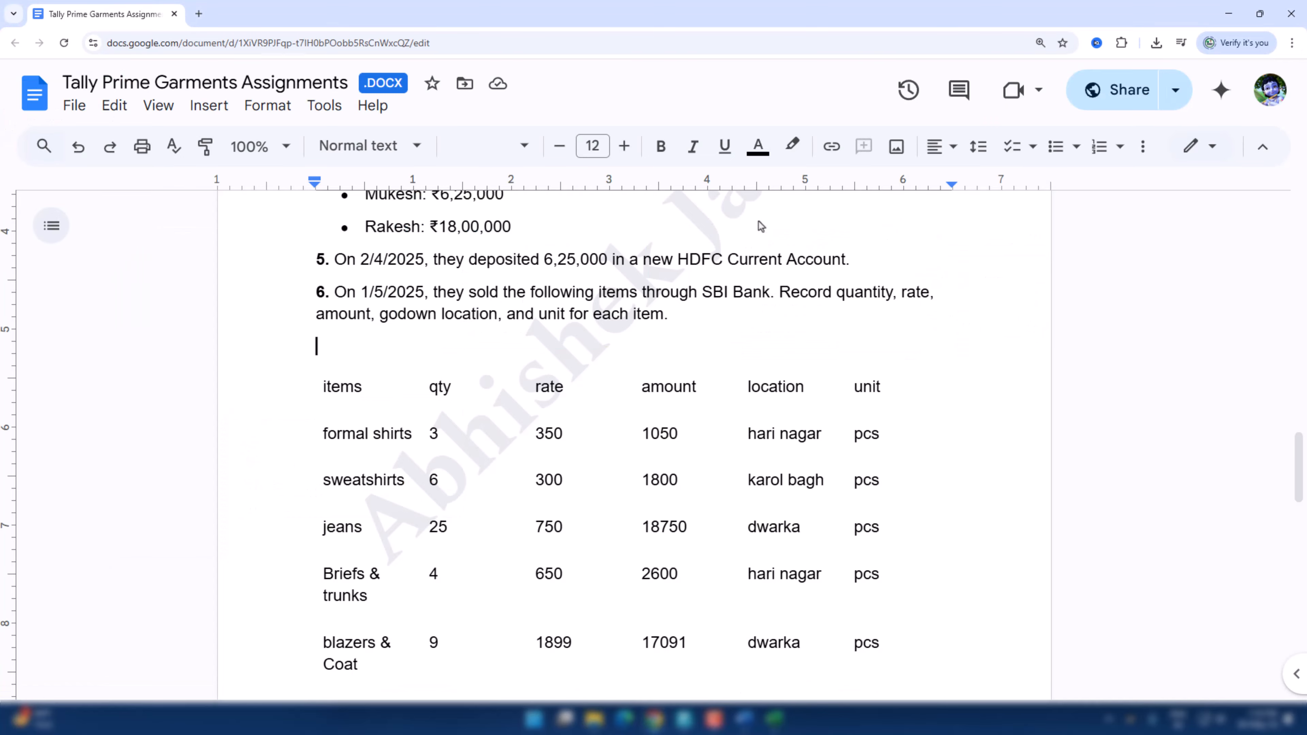
{"action": "key", "text": "alt+Tab"}
{"action": "key", "text": "F2"}
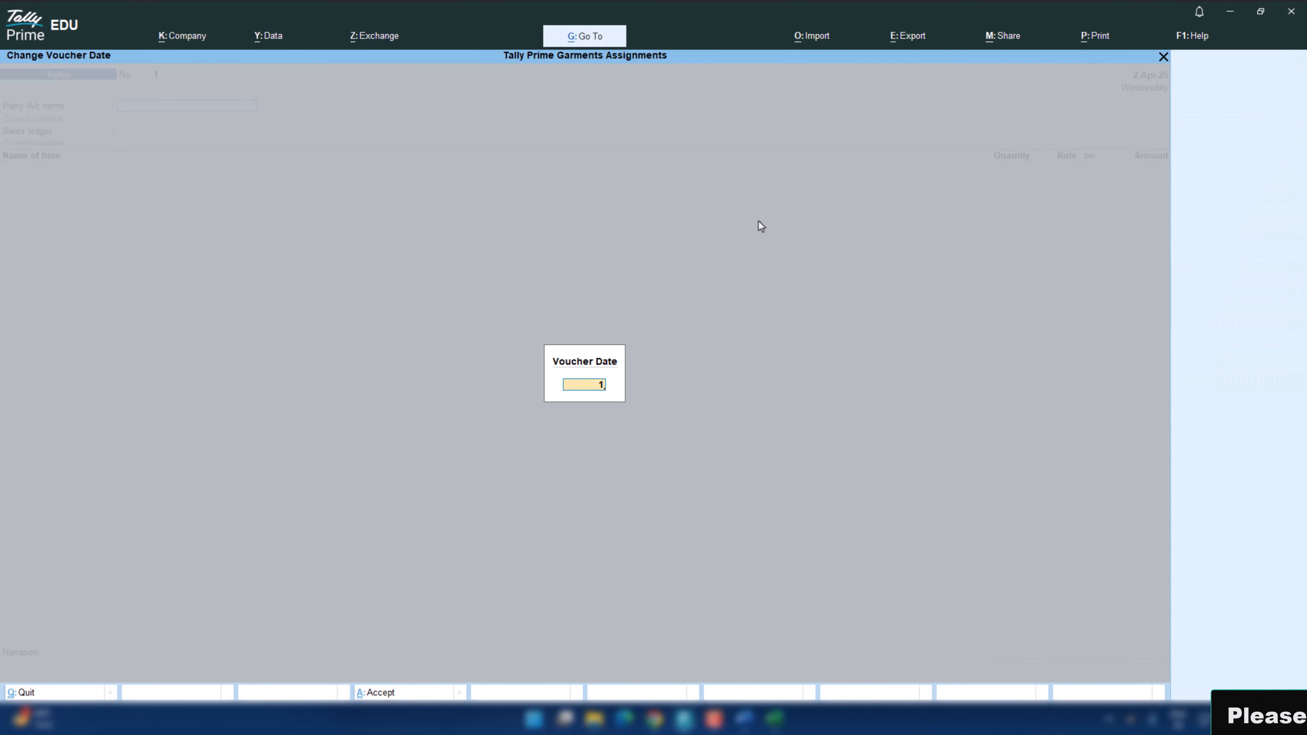
{"action": "type", "text": "1.4"}
{"action": "key", "text": "Return"}
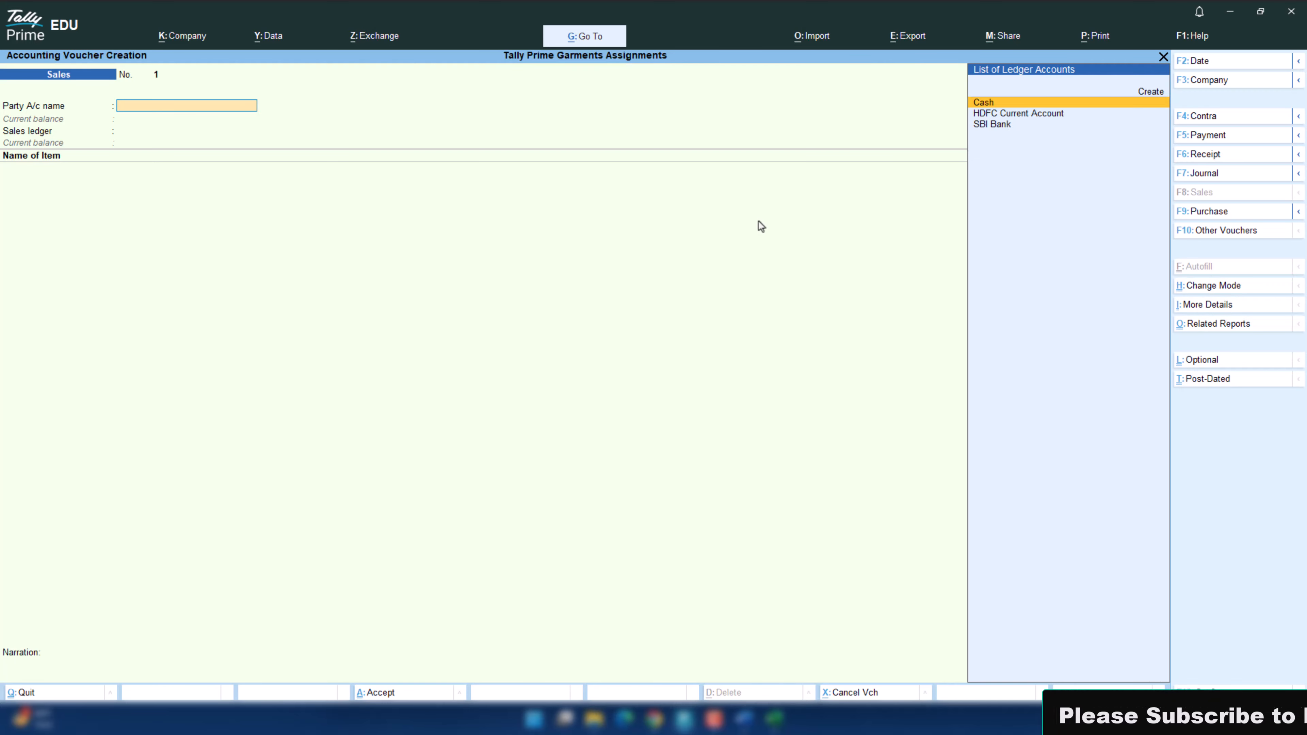
- Choose SBI Bank as the party account and accept the dispatch and party details without filling them in
{"action": "key", "text": "Down"}
{"action": "key", "text": "Down"}
{"action": "key", "text": "Return"}
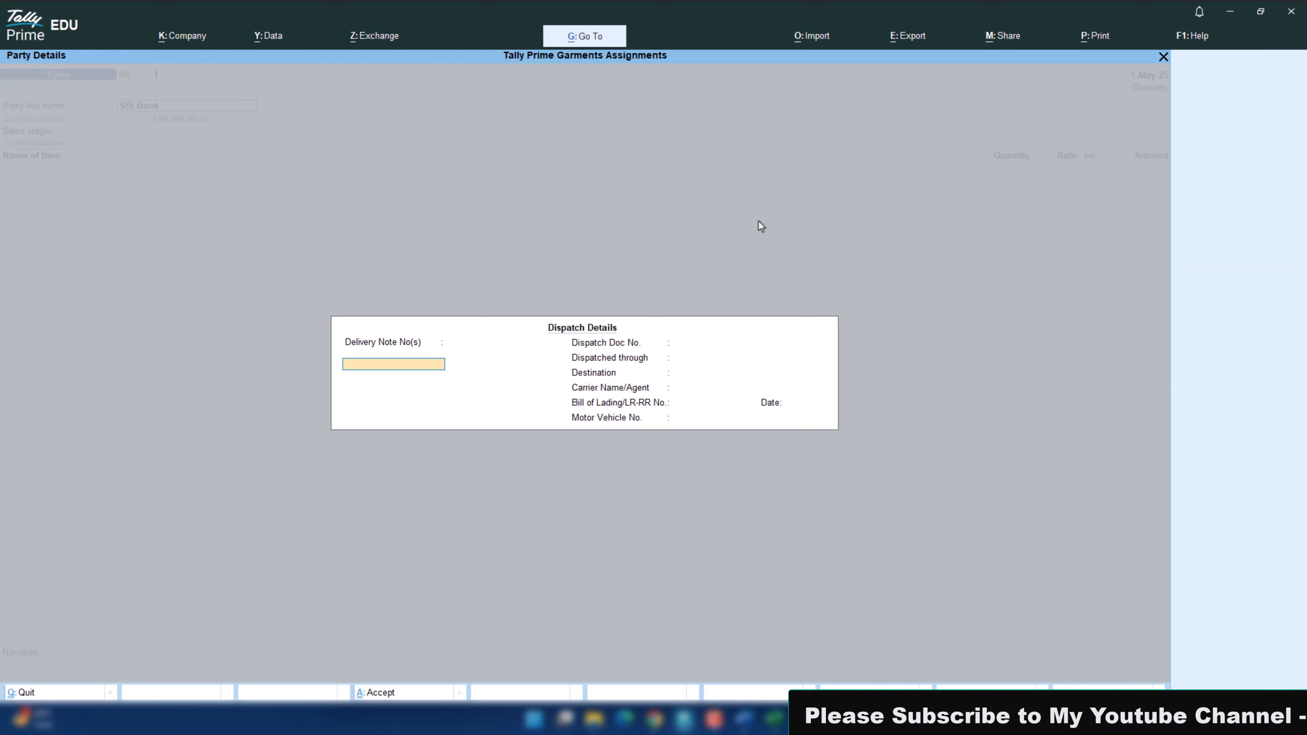
{"action": "key", "text": "ctrl+a"}
{"action": "key", "text": "ctrl+a"}
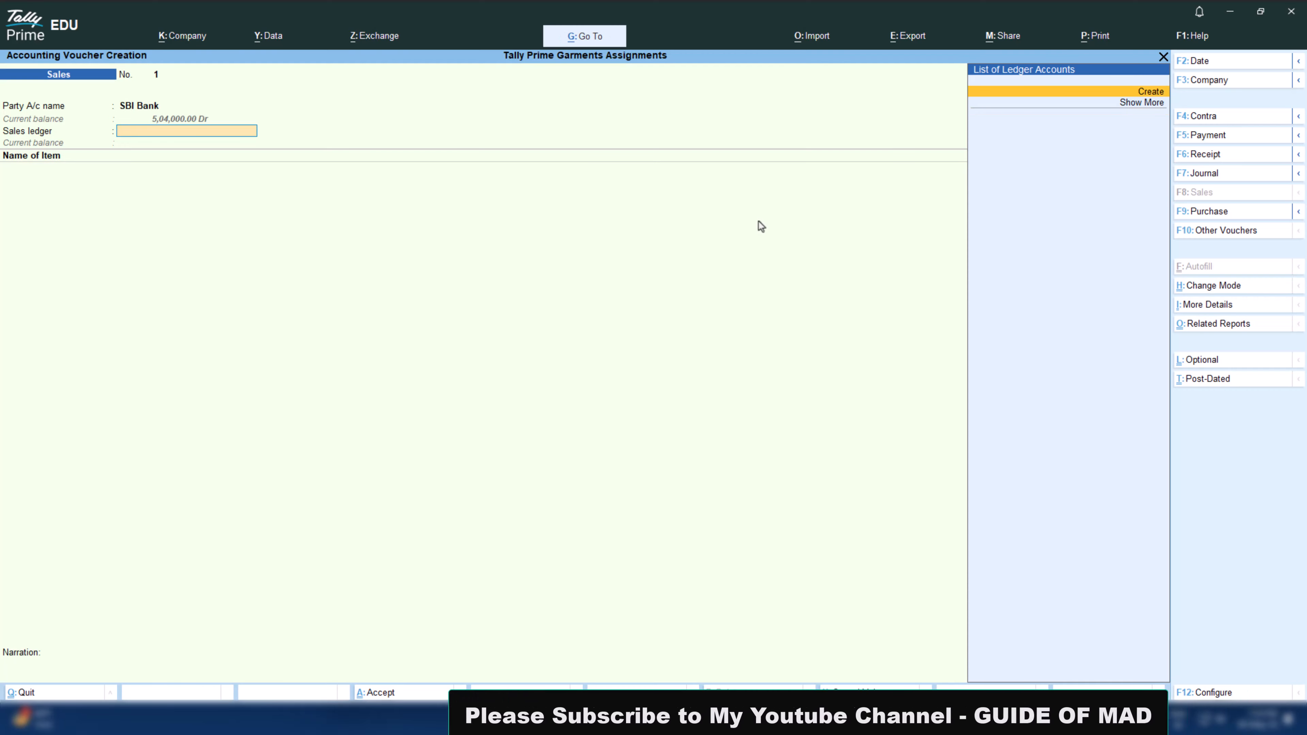
- Create a new ledger from the voucher's sales ledger line and name it Sales A/c
{"action": "key", "text": "Return"}
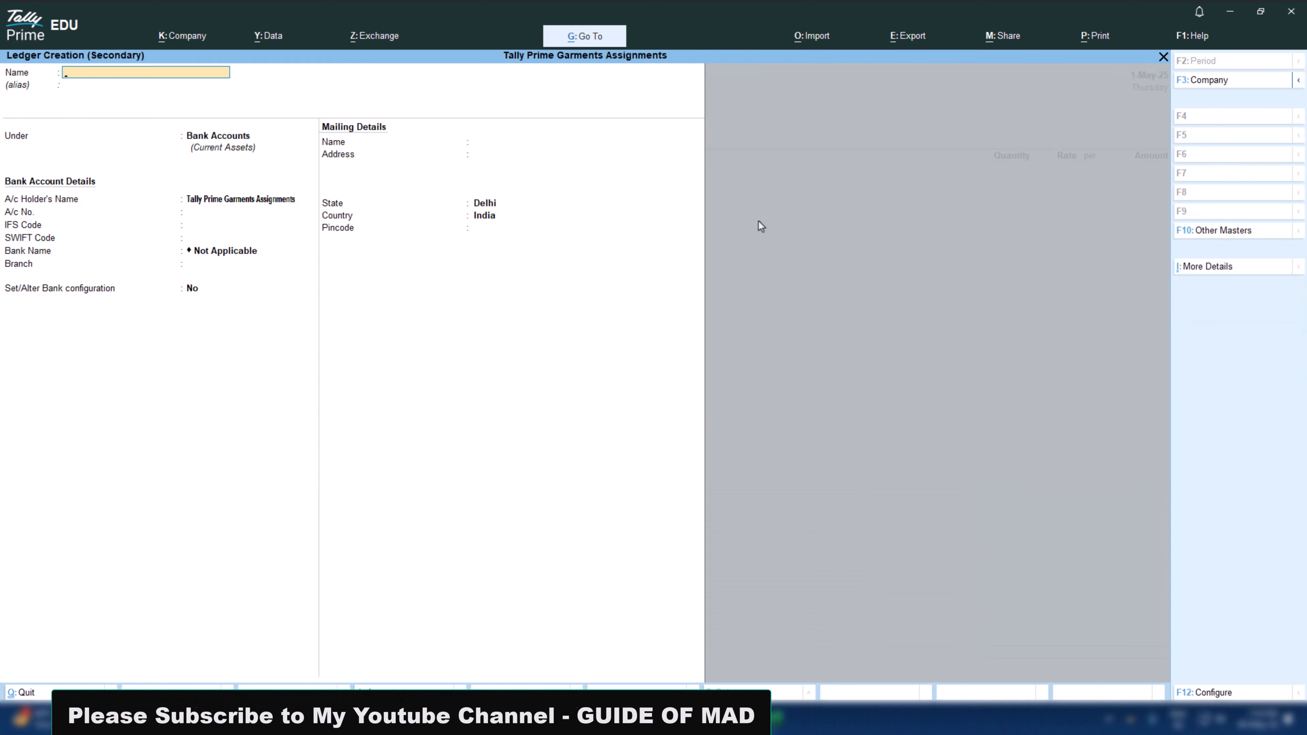
{"action": "type", "text": "Sales"}
{"action": "key", "text": "Return"}
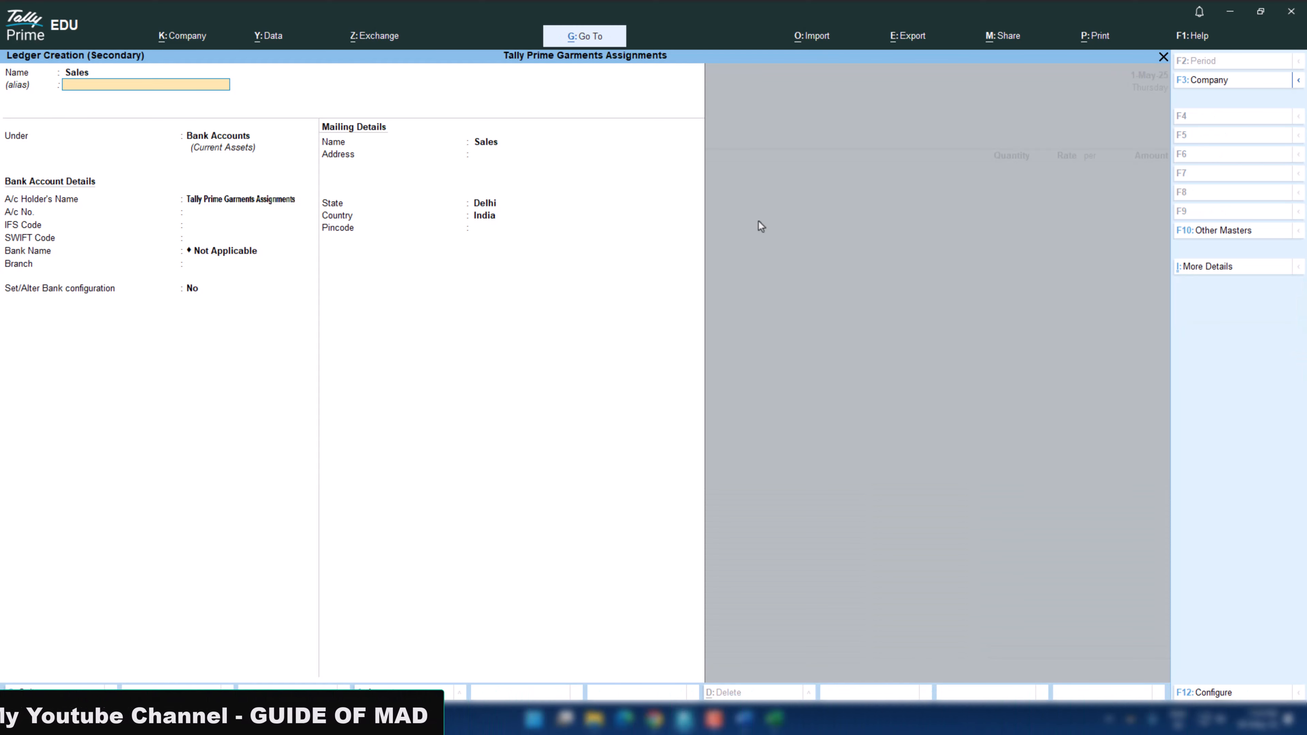
{"action": "key", "text": "BackSpace"}
{"action": "key", "text": "BackSpace"}
{"action": "key", "text": "BackSpace"}
{"action": "key", "text": "BackSpace"}
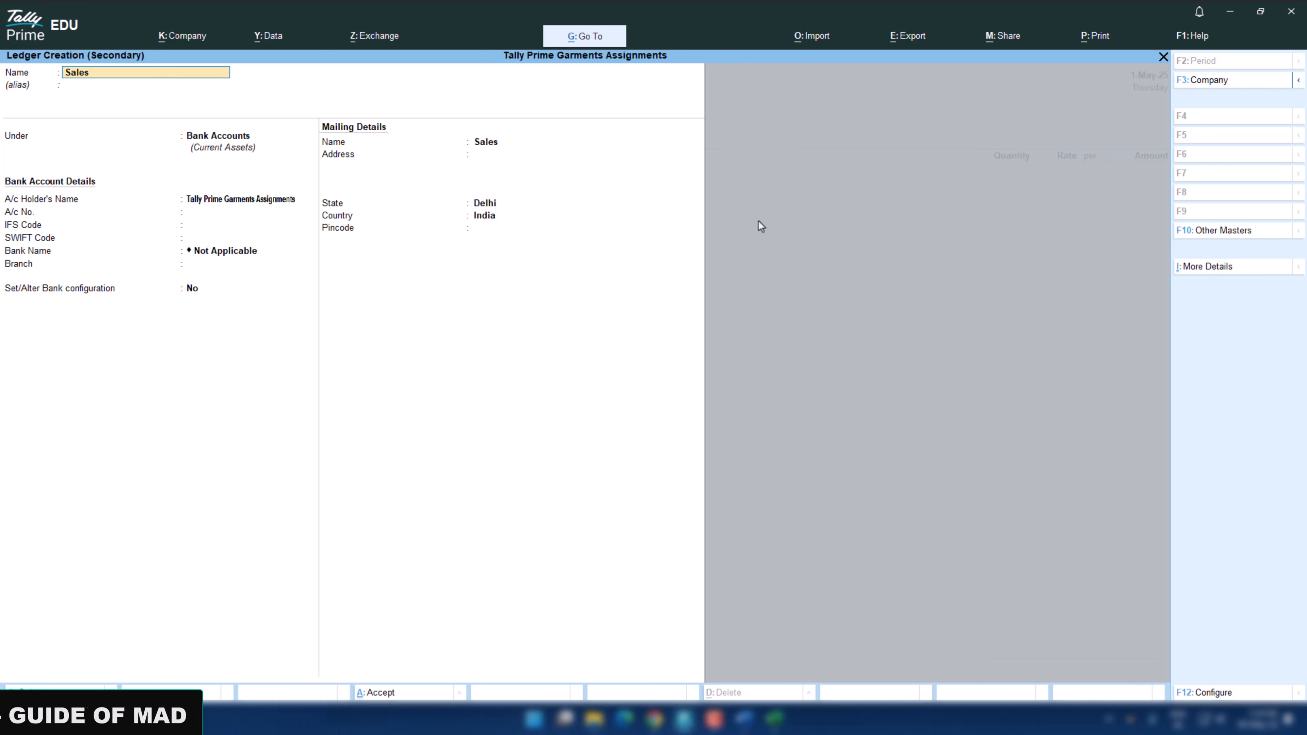
{"action": "type", "text": "les a/c"}
{"action": "key", "text": "Return"}
- Place the new ledger under Sales Accounts, keep its other details at their defaults and save it
{"action": "type", "text": "sa"}
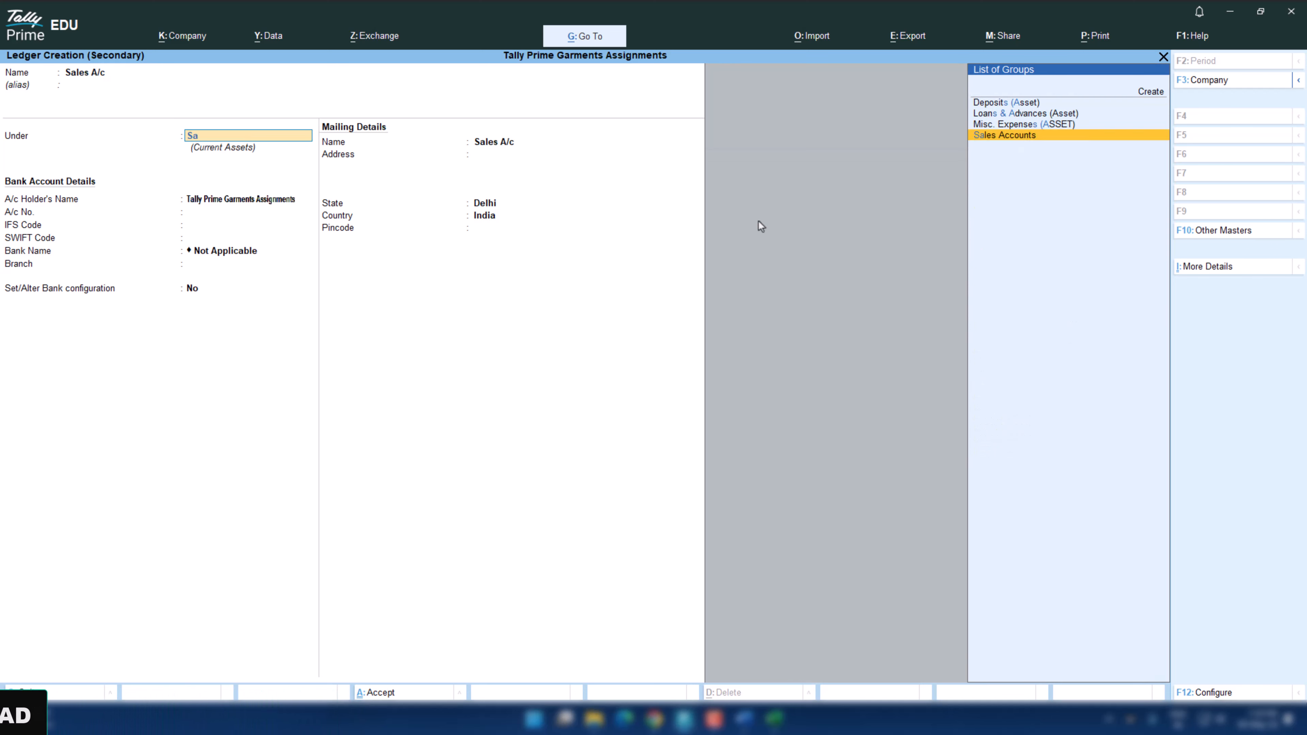
{"action": "key", "text": "Return"}
{"action": "key", "text": "Return"}
{"action": "key", "text": "Return"}
{"action": "key", "text": "Return"}
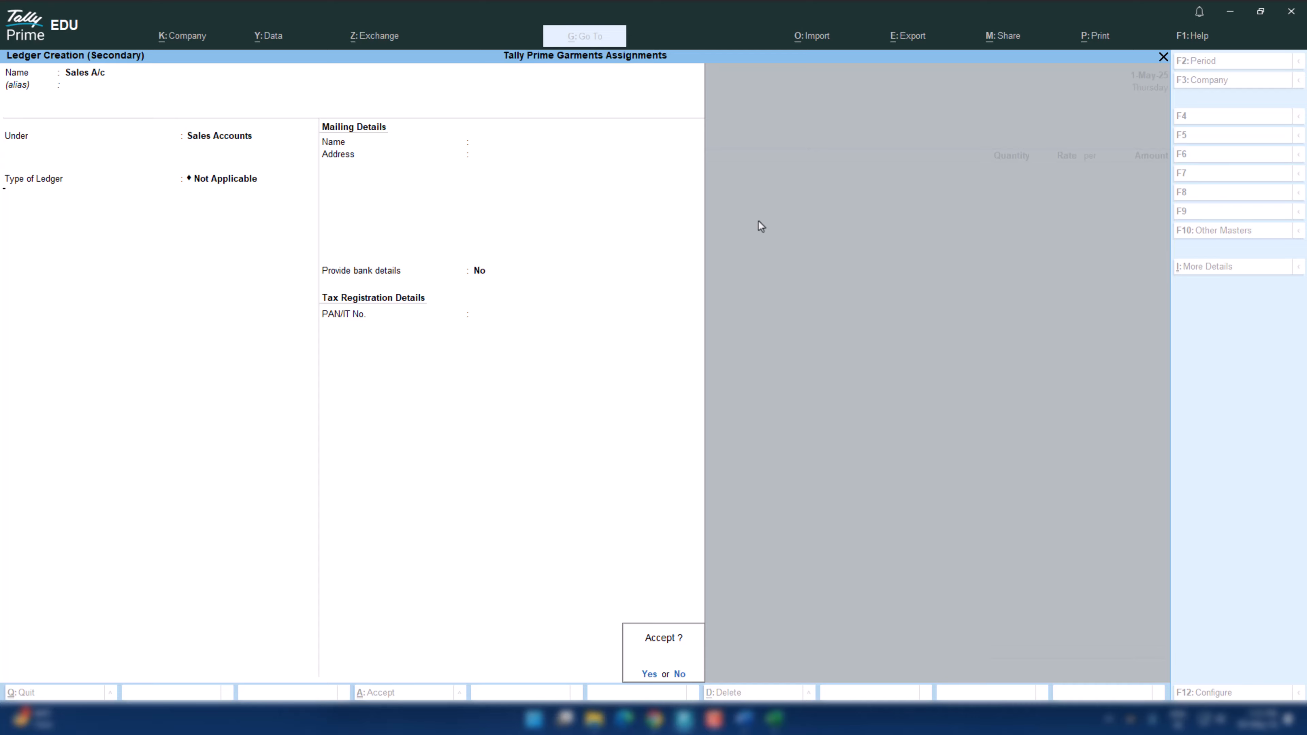
{"action": "key", "text": "Return"}
- Check the sold items table in the assignment document and add formal shirts as the first item, allocated from Hari Nagar
{"action": "key", "text": "alt+Tab"}
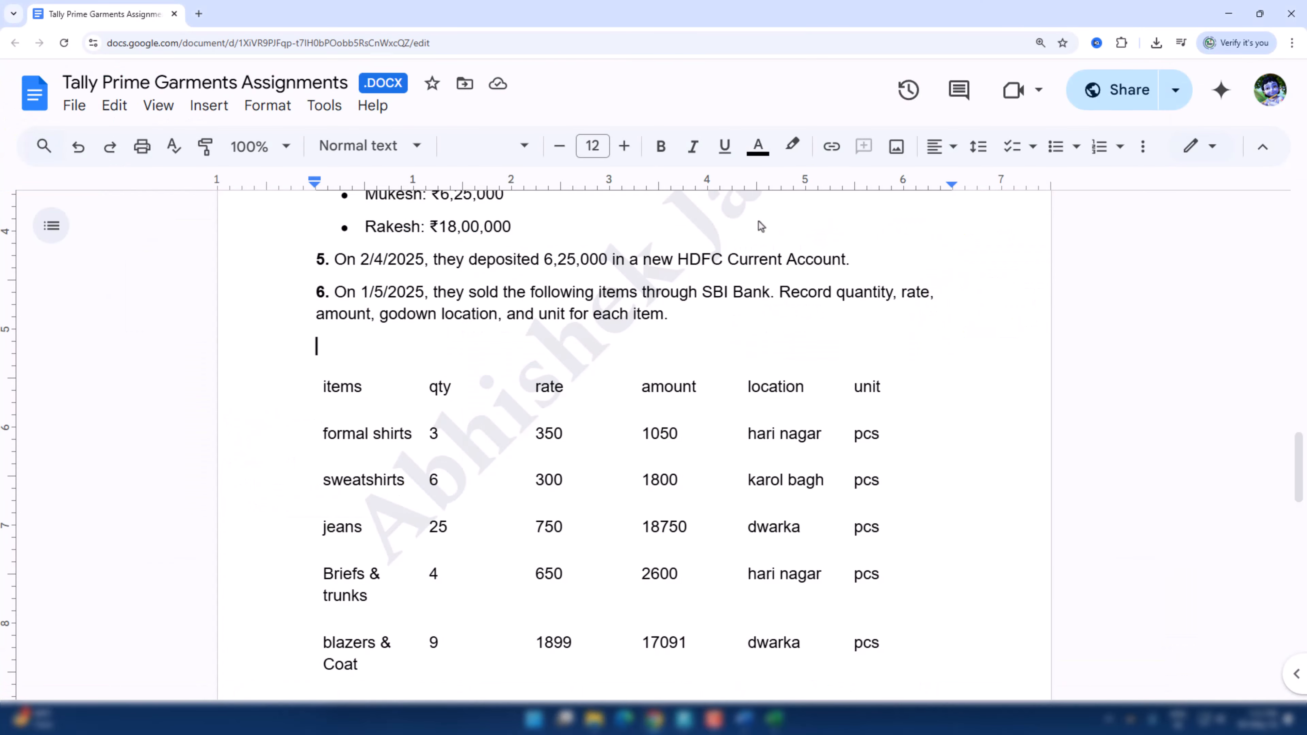
{"action": "scroll", "coordinate": [759, 257], "scroll_direction": "down", "scroll_amount": 2}
{"action": "key", "text": "alt+Tab"}
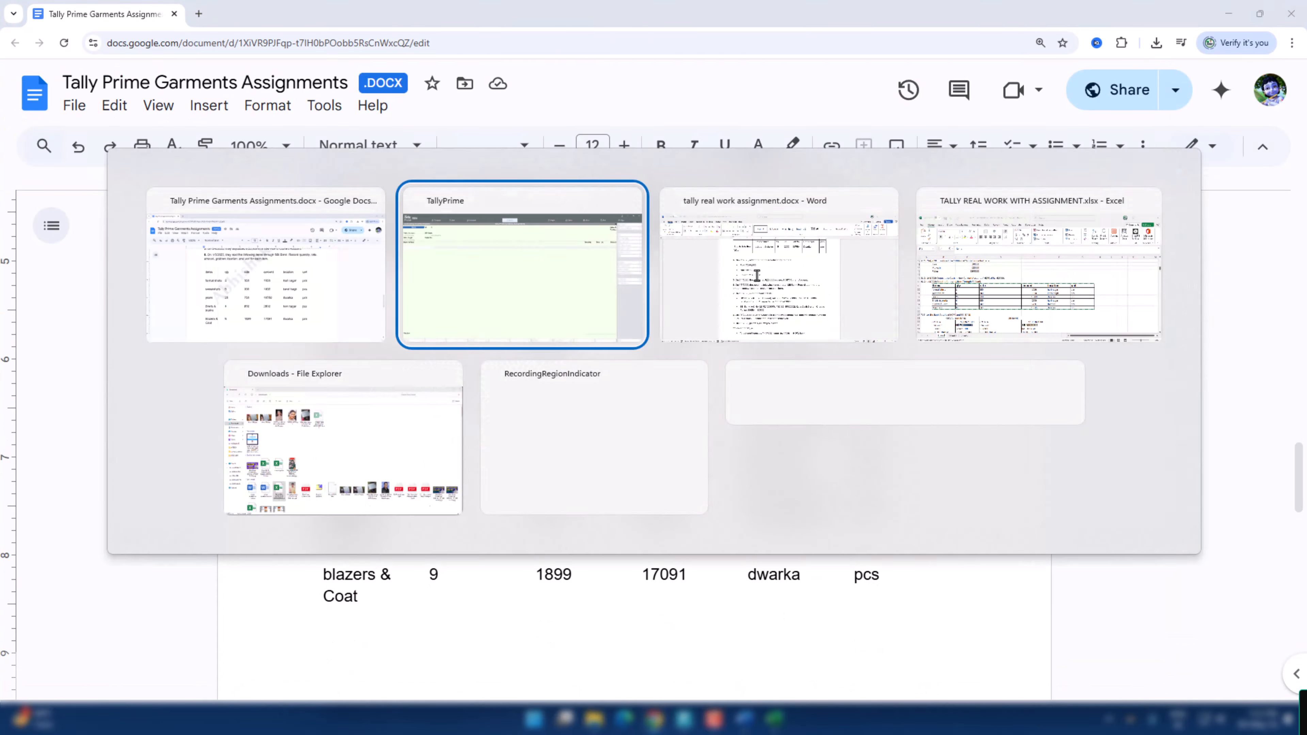
{"action": "key", "text": "alt+Tab"}
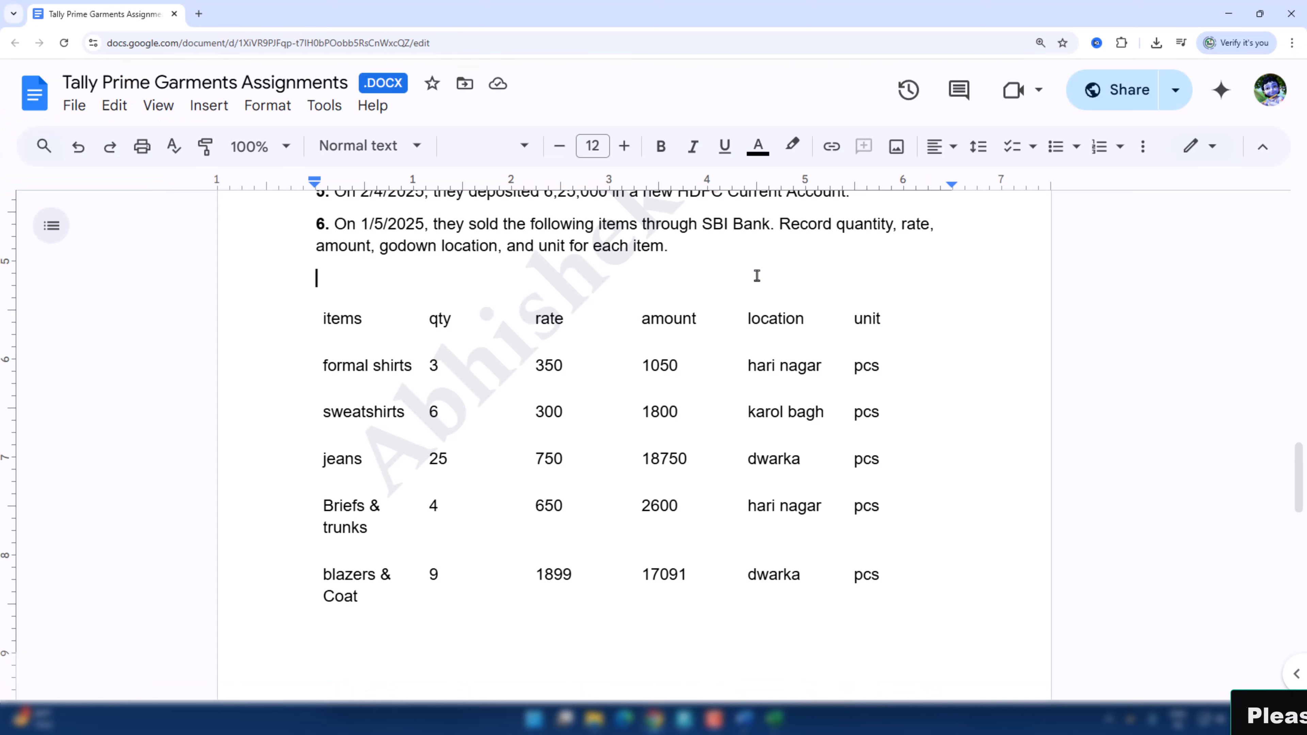
{"action": "key", "text": "alt+Tab"}
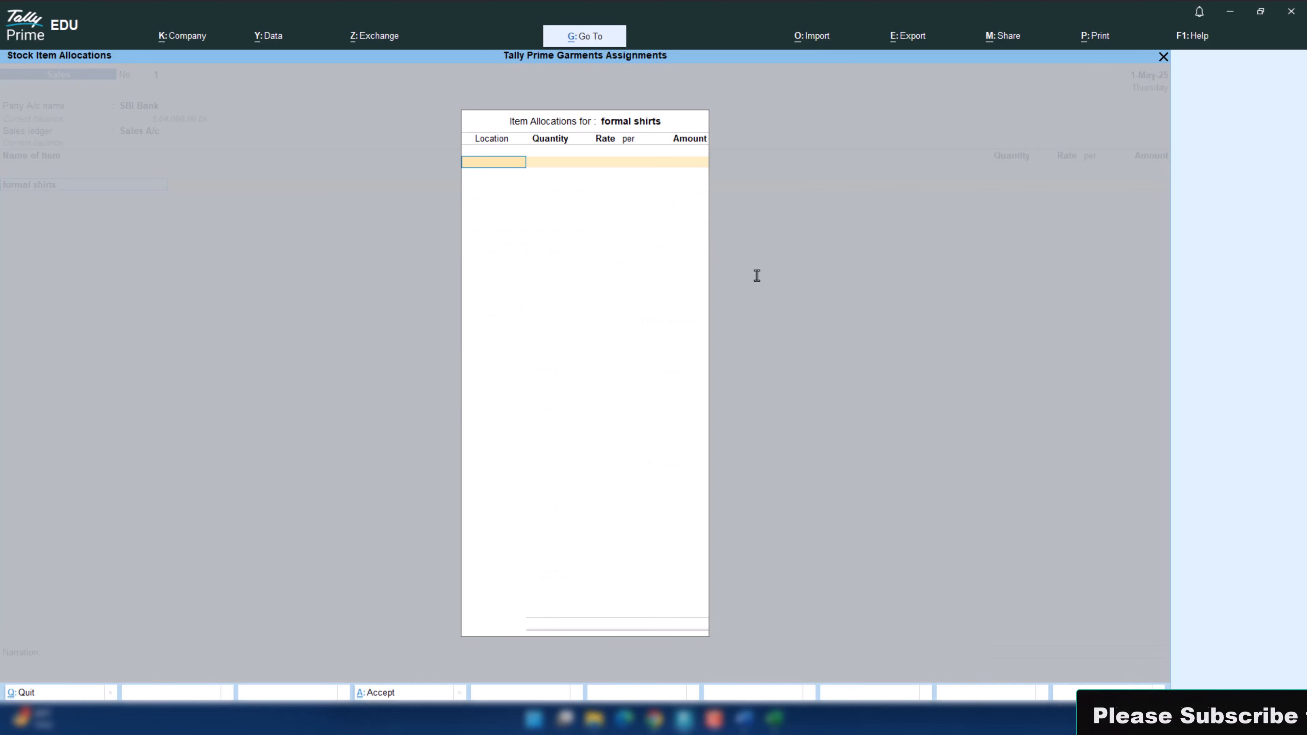
{"action": "key", "text": "Return"}
{"action": "key", "text": "alt+Tab"}
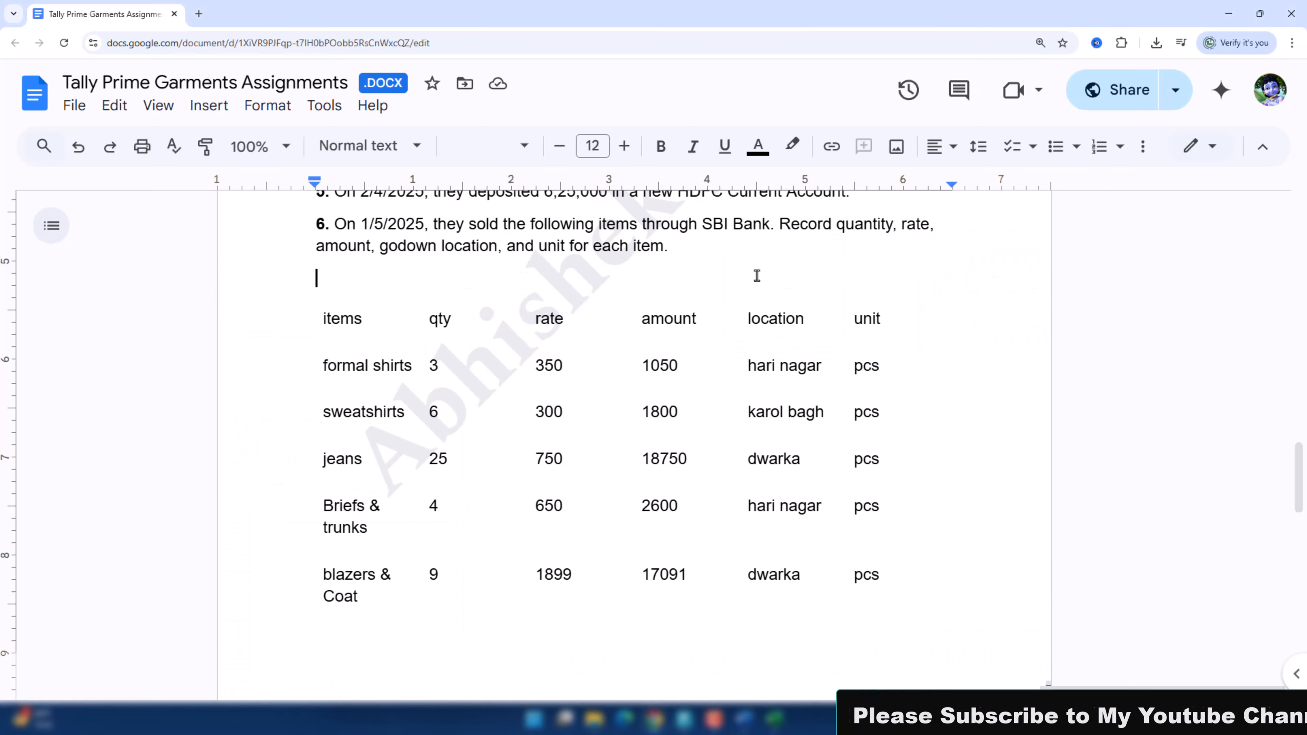
{"action": "key", "text": "alt+Tab"}
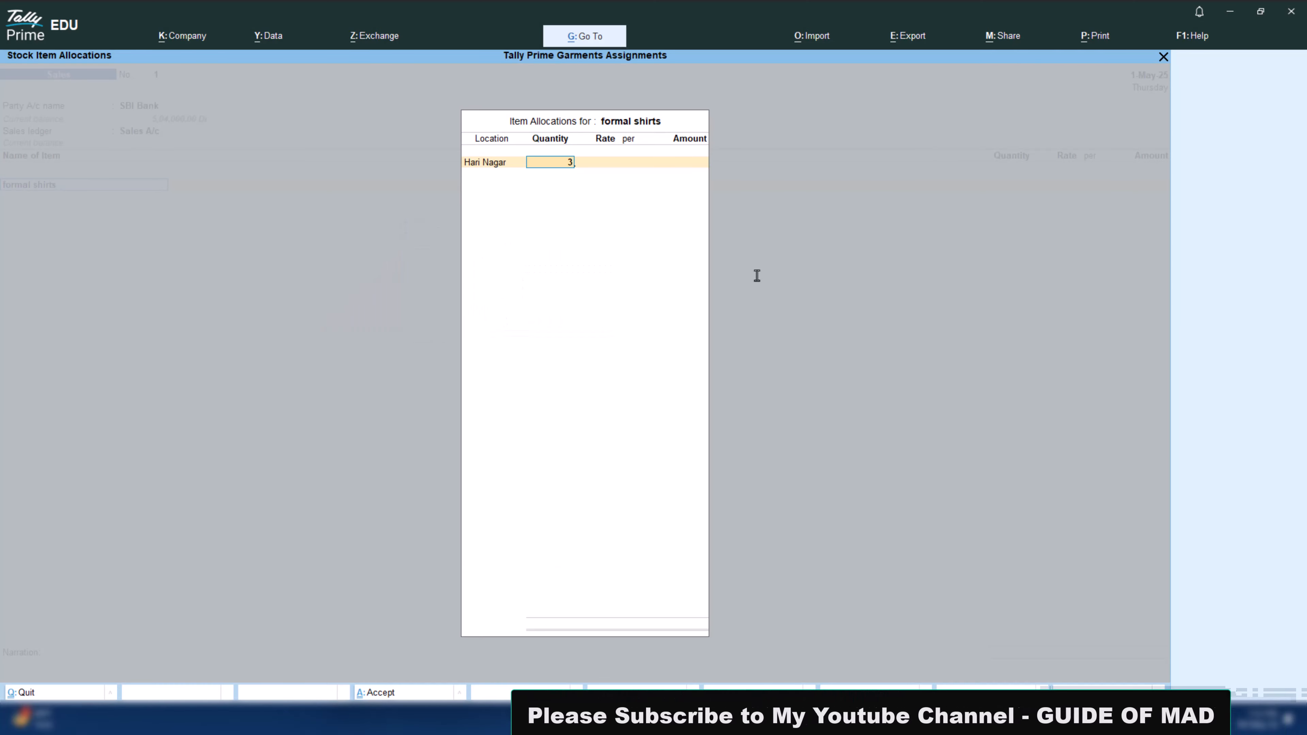
- Set the formal shirts allocation to 3 pcs at a rate of 350 and accept the item line
{"action": "type", "text": "3"}
{"action": "key", "text": "Return"}
{"action": "key", "text": "alt+Tab"}
{"action": "key", "text": "alt+Tab"}
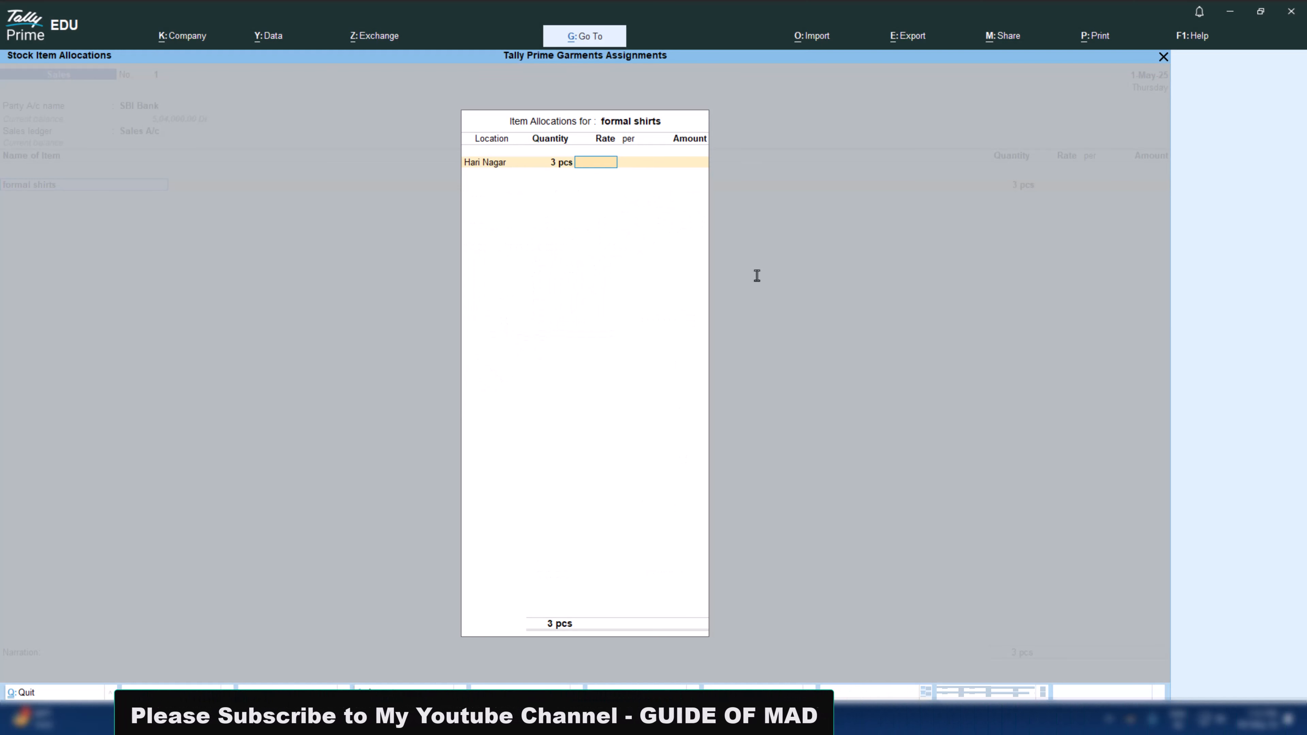
{"action": "type", "text": "350"}
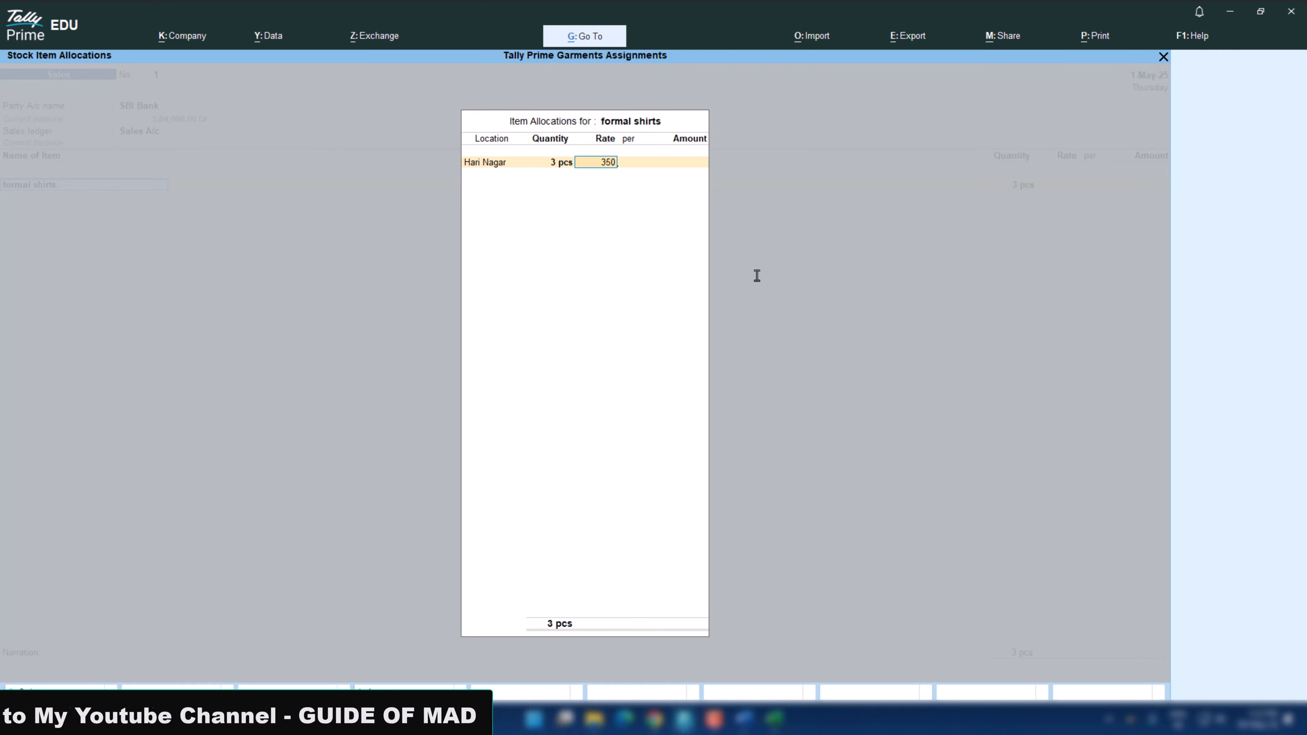
{"action": "key", "text": "Return"}
{"action": "key", "text": "Return"}
{"action": "key", "text": "Return"}
{"action": "key", "text": "Return"}
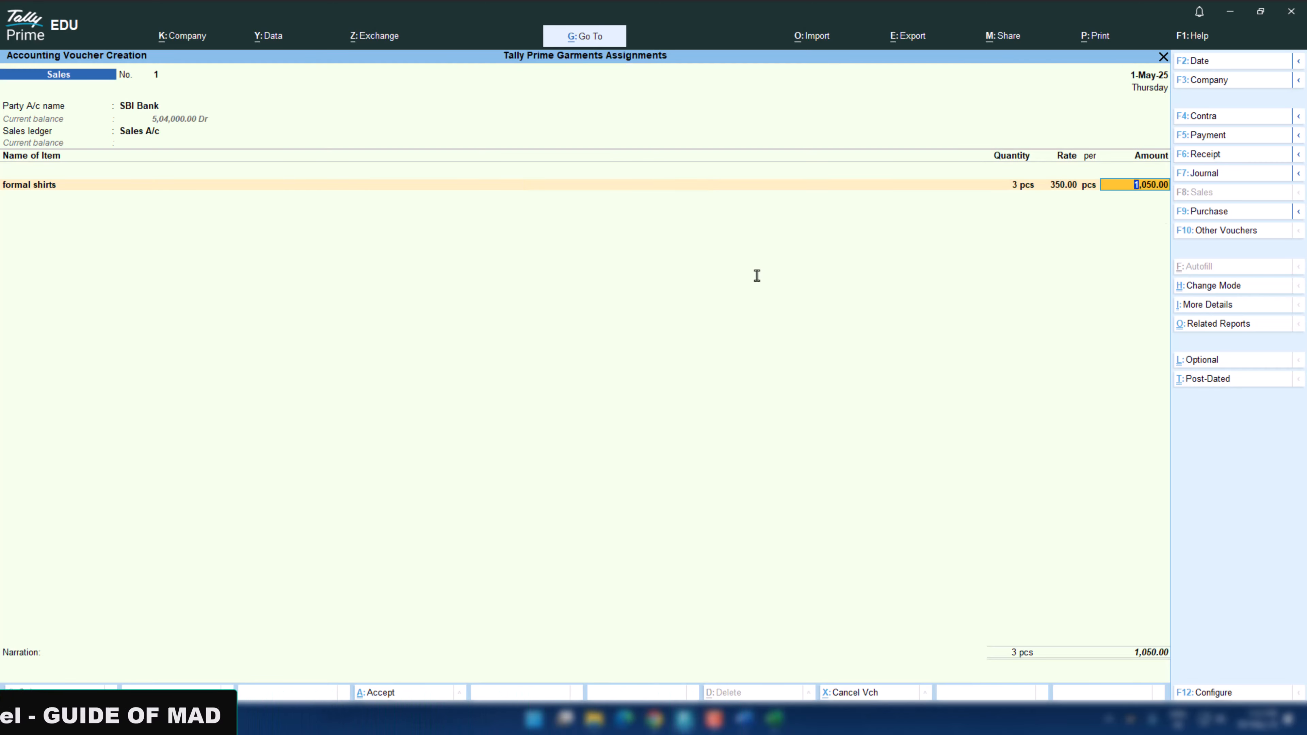
{"action": "key", "text": "Return"}
- Add sweatshirts as the second item and allocate them from Karol bagh, following the assignment table
{"action": "key", "text": "alt+Tab"}
{"action": "key", "text": "alt+Tab"}
{"action": "type", "text": "S"}
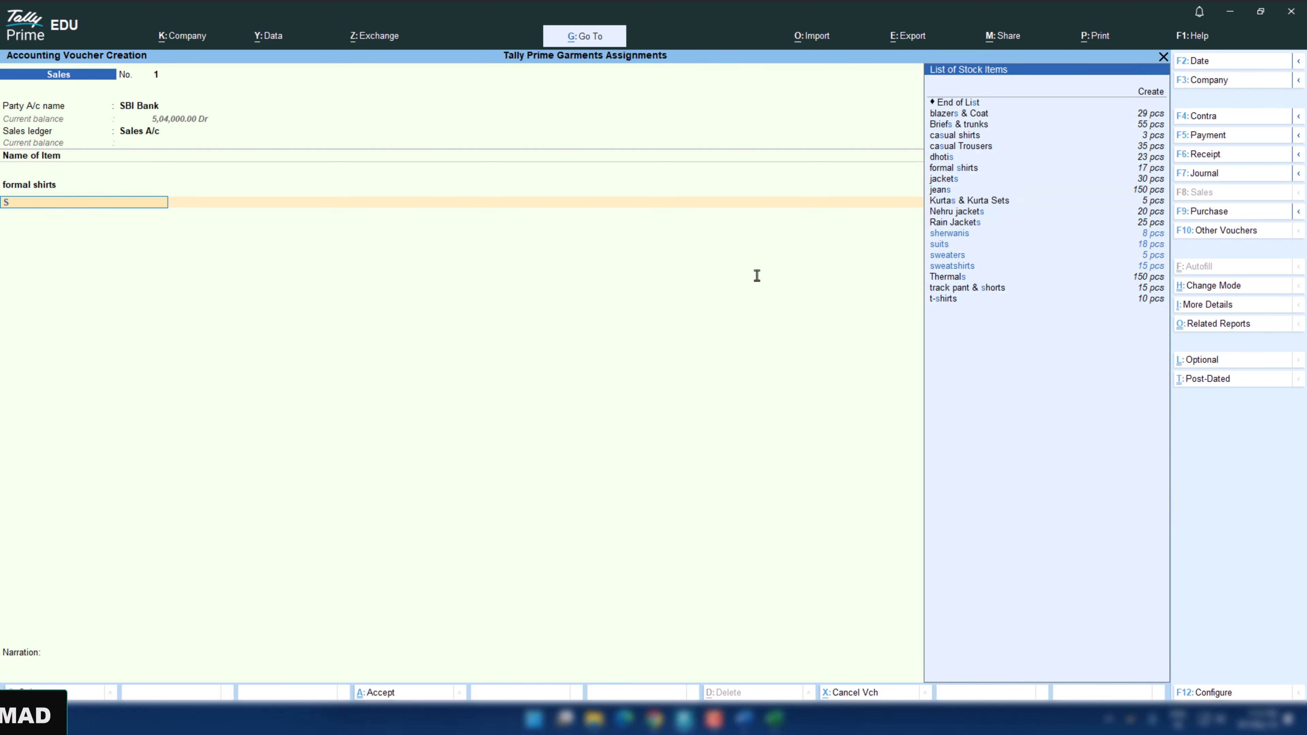
{"action": "type", "text": "w"}
{"action": "key", "text": "Down"}
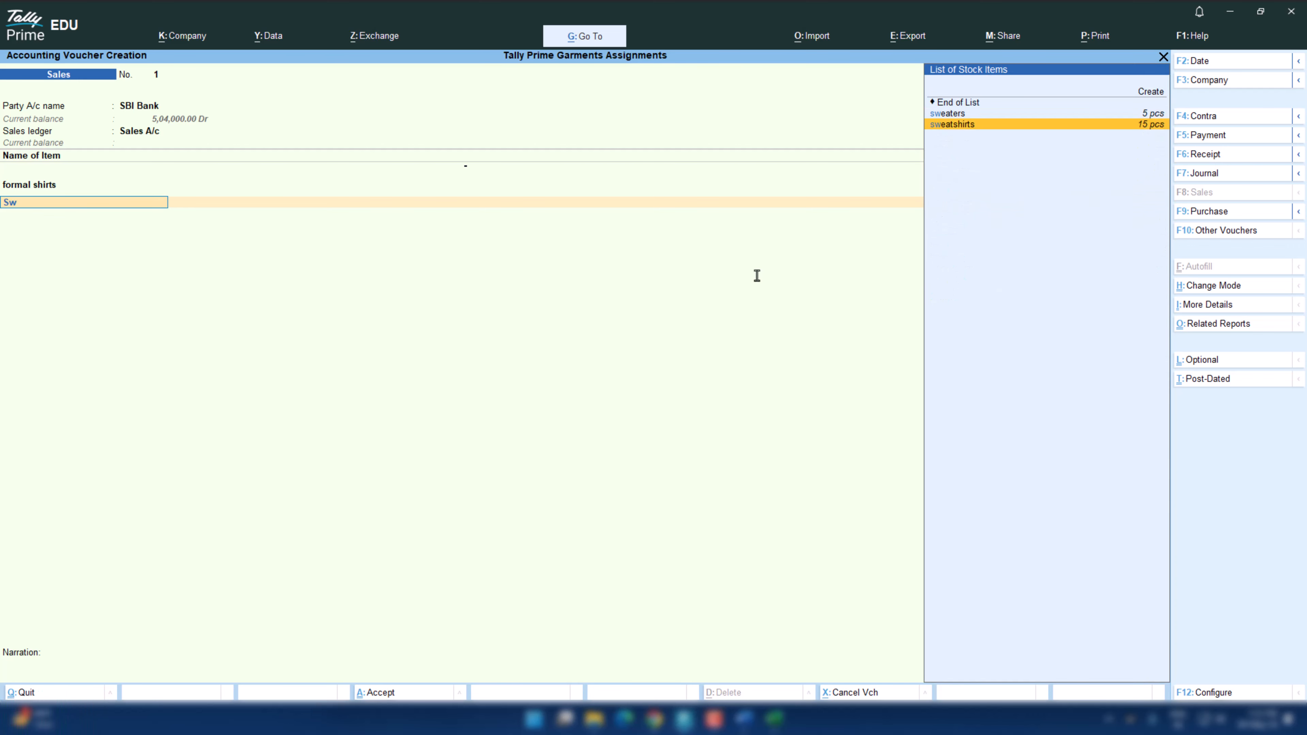
{"action": "key", "text": "Return"}
{"action": "key", "text": "alt+Tab"}
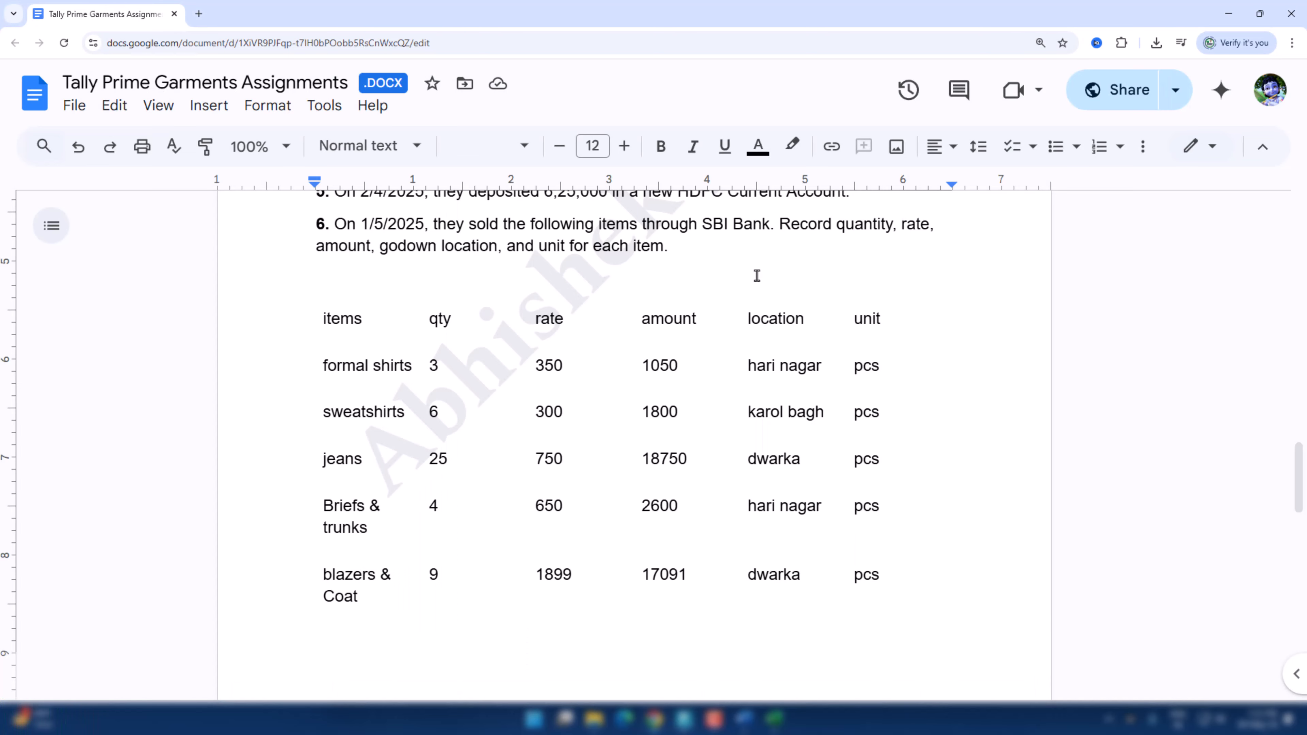
{"action": "key", "text": "alt+Tab"}
{"action": "key", "text": "Down"}
{"action": "key", "text": "Down"}
{"action": "key", "text": "Down"}
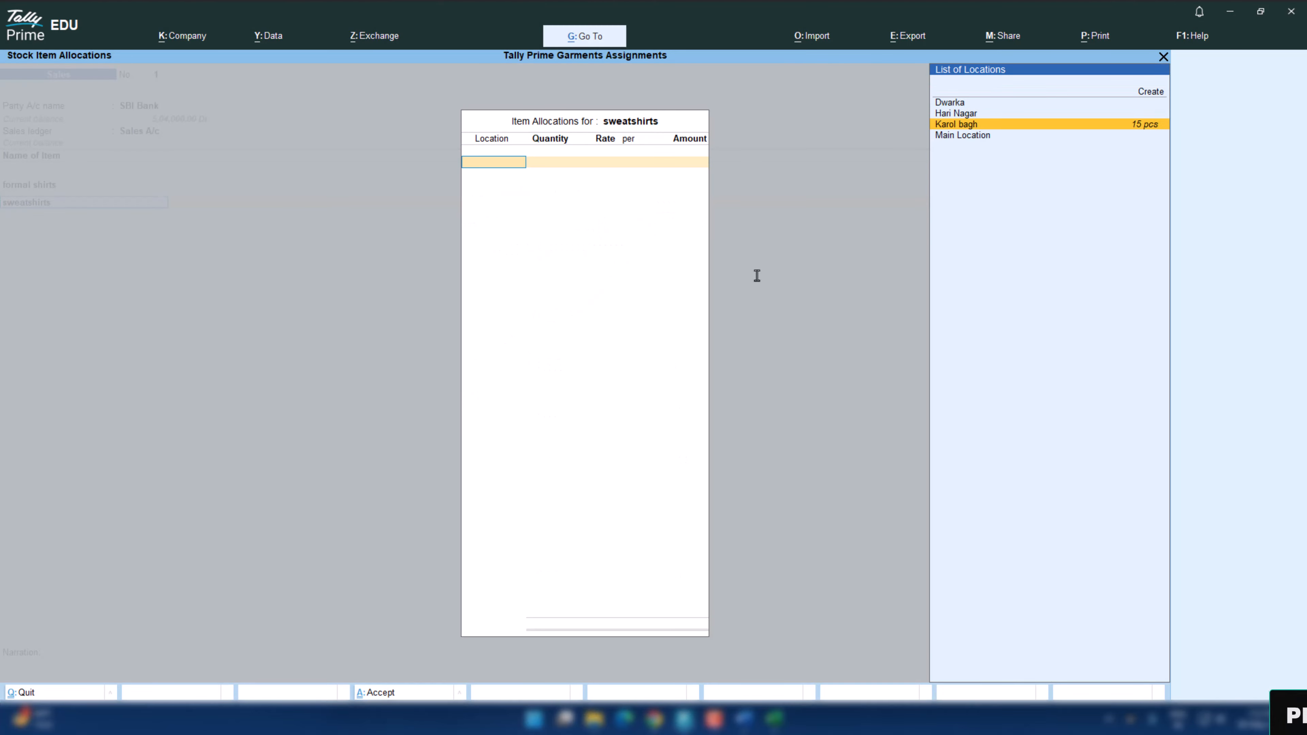
{"action": "key", "text": "Return"}
- Set the sweatshirts allocation to 6 pcs at a rate of 300 and accept the item line
{"action": "key", "text": "alt+Tab"}
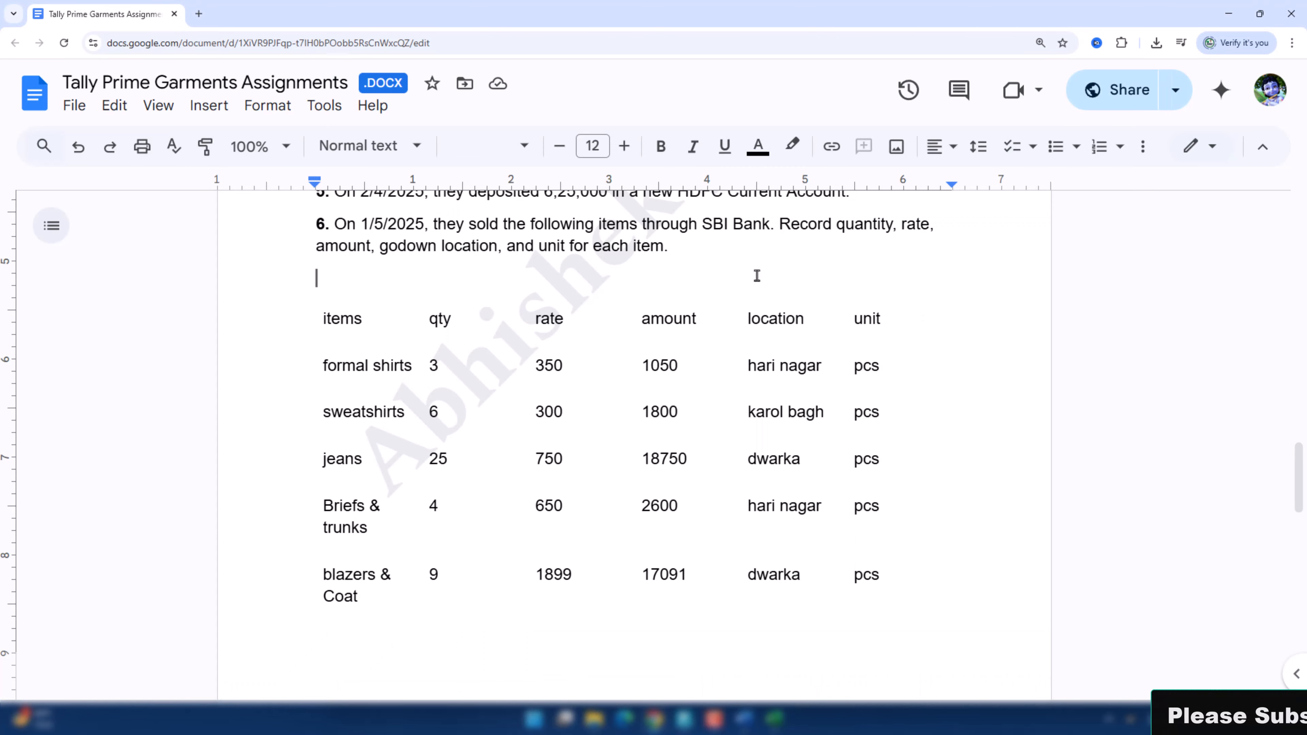
{"action": "key", "text": "alt+Tab"}
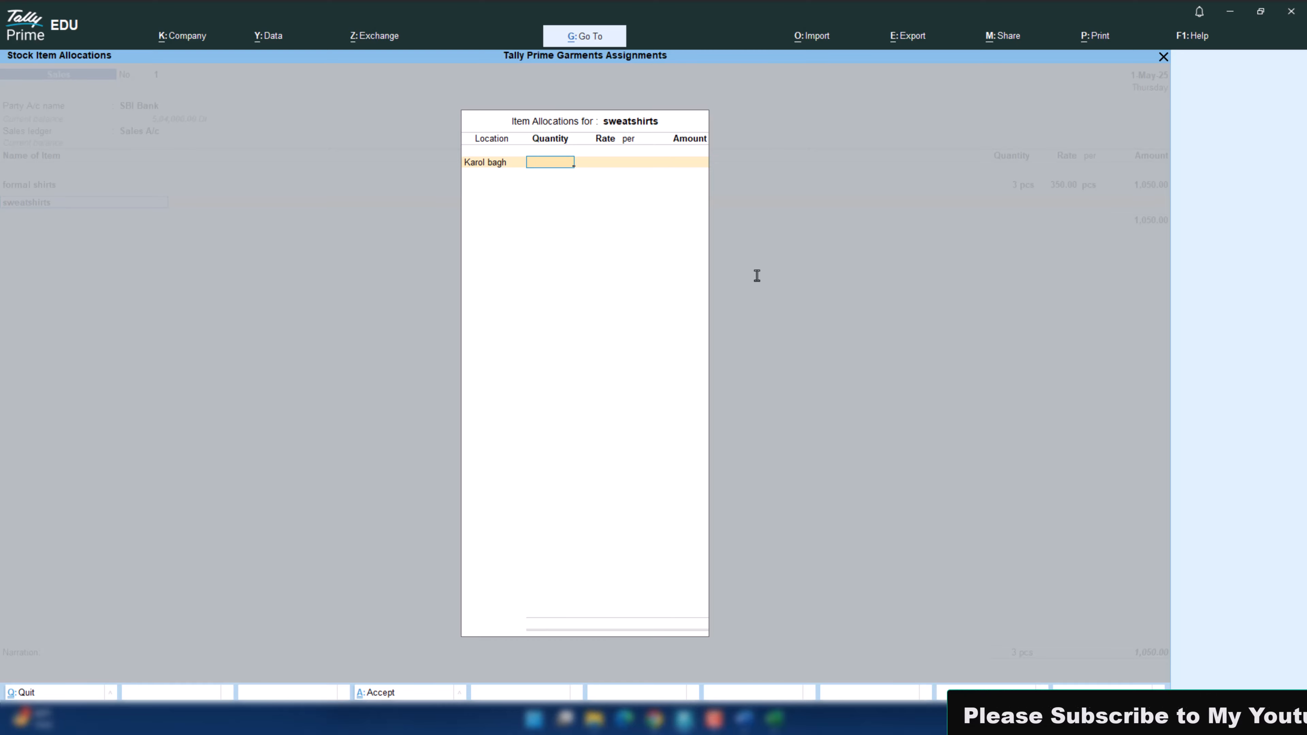
{"action": "type", "text": "6"}
{"action": "key", "text": "Return"}
{"action": "key", "text": "alt+Tab"}
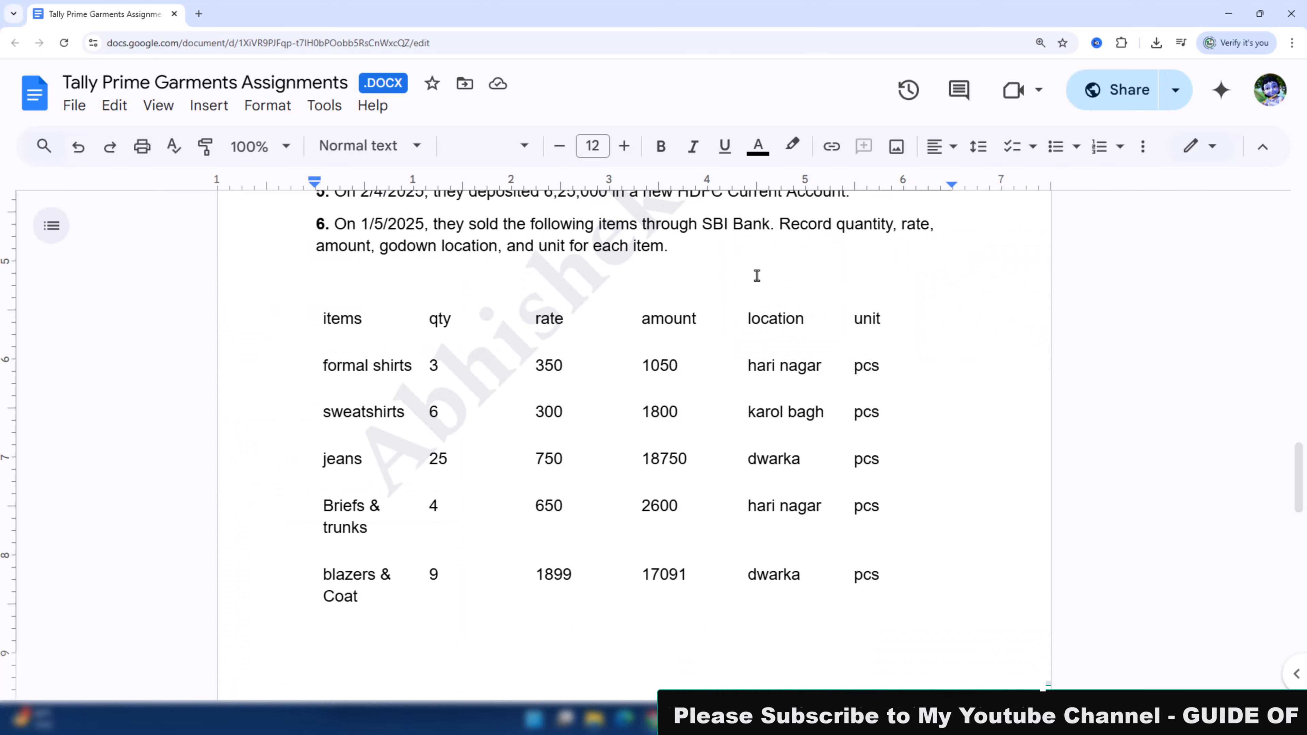
{"action": "key", "text": "alt+Tab"}
{"action": "type", "text": "300"}
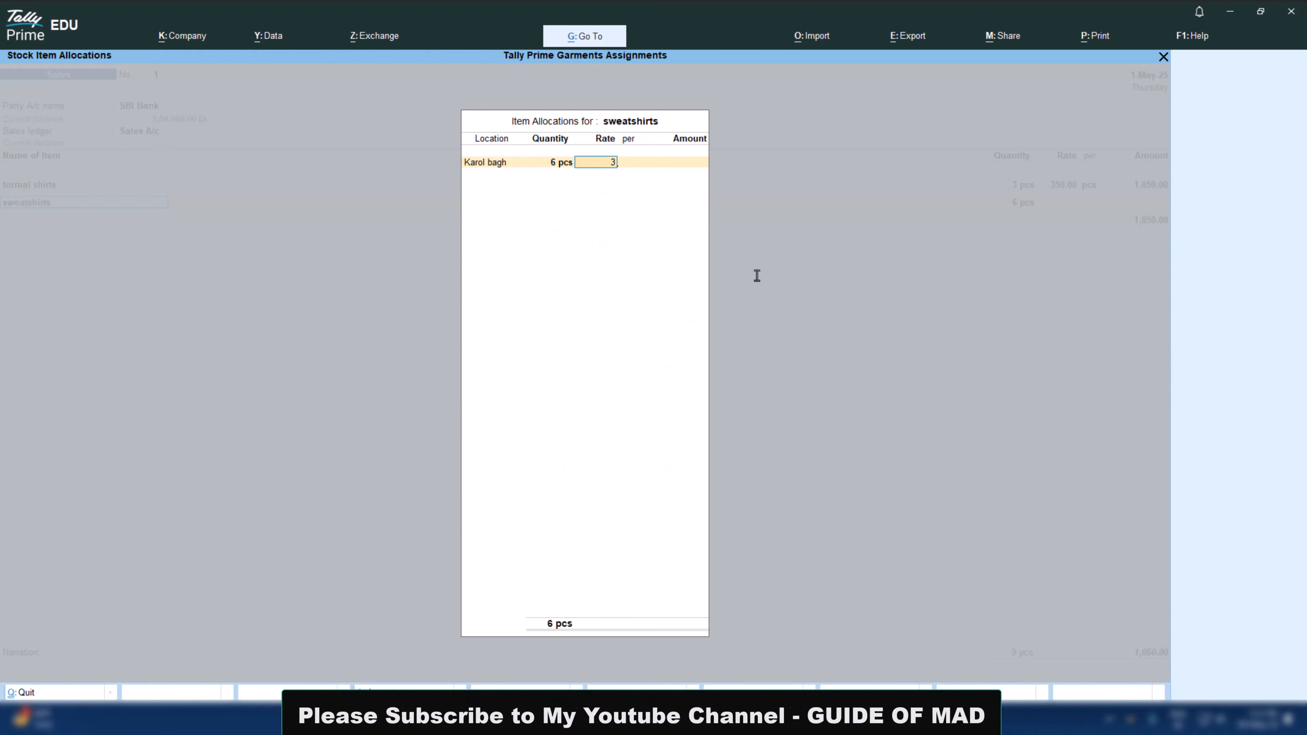
{"action": "key", "text": "Return"}
{"action": "key", "text": "Return"}
{"action": "key", "text": "Return"}
{"action": "key", "text": "Return"}
{"action": "key", "text": "Return"}
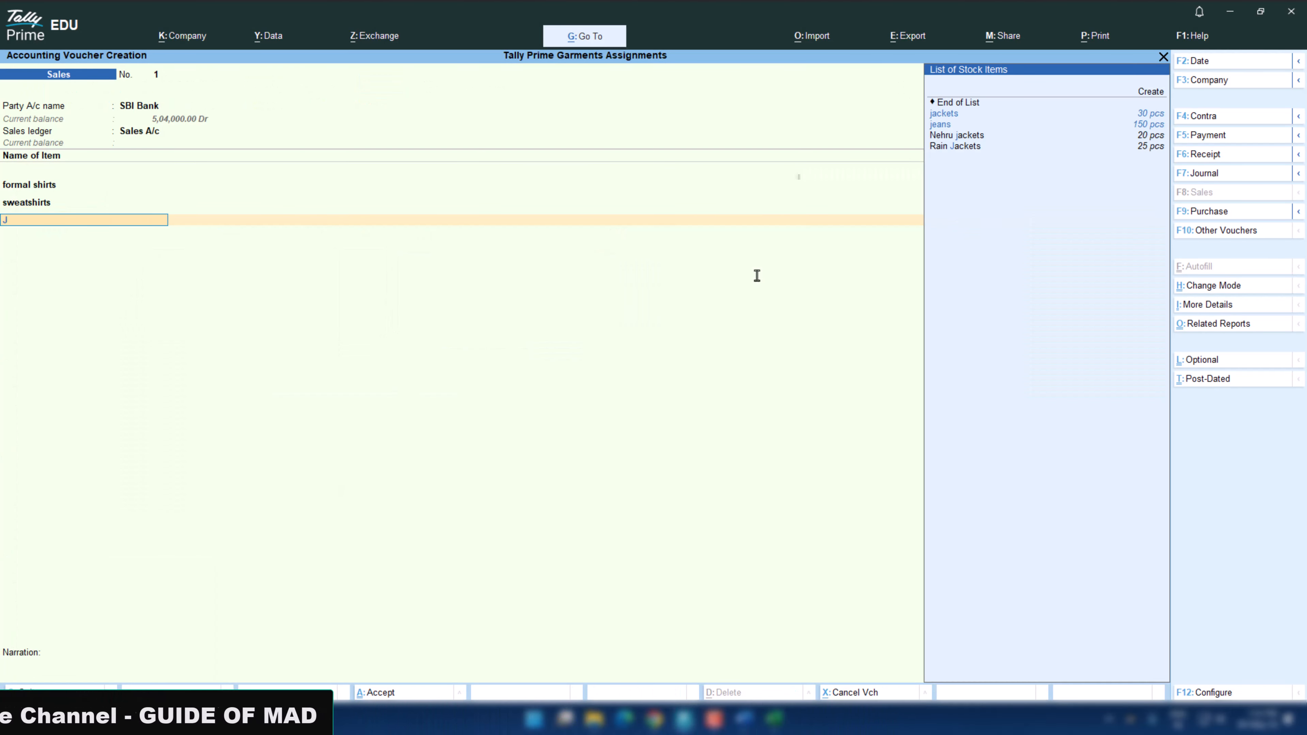
- Add jeans as the third item and allocate them from Dwarka, following the assignment table
{"action": "type", "text": "J"}
{"action": "key", "text": "Down"}
{"action": "key", "text": "Return"}
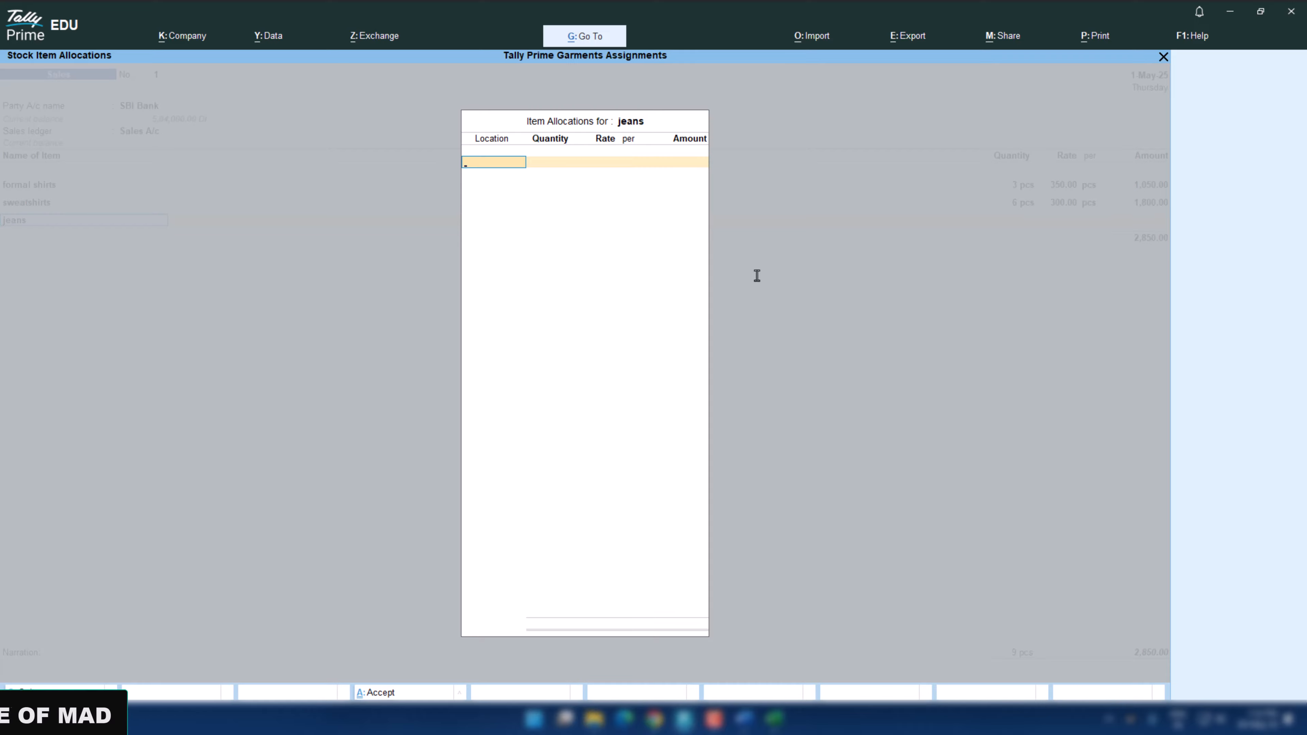
{"action": "key", "text": "alt+Tab"}
{"action": "key", "text": "alt+Tab"}
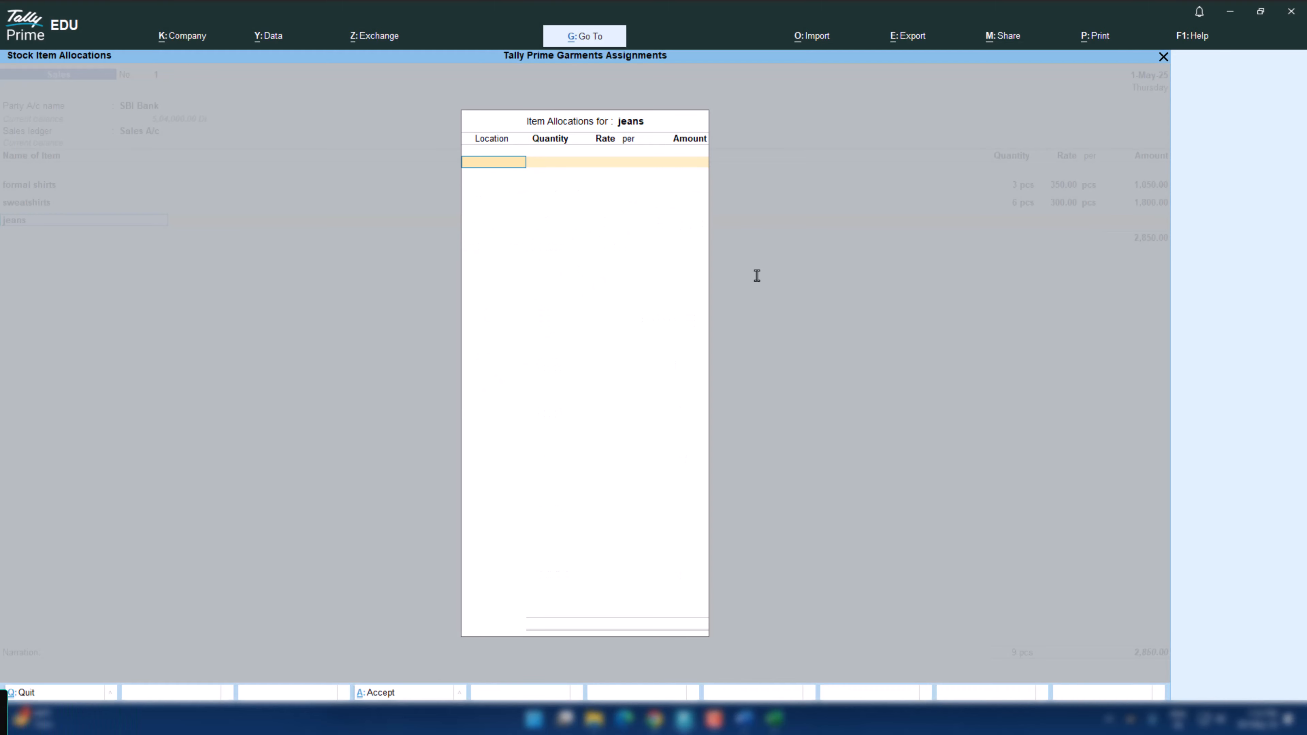
{"action": "key", "text": "Down"}
{"action": "key", "text": "Down"}
{"action": "key", "text": "Up"}
{"action": "key", "text": "Return"}
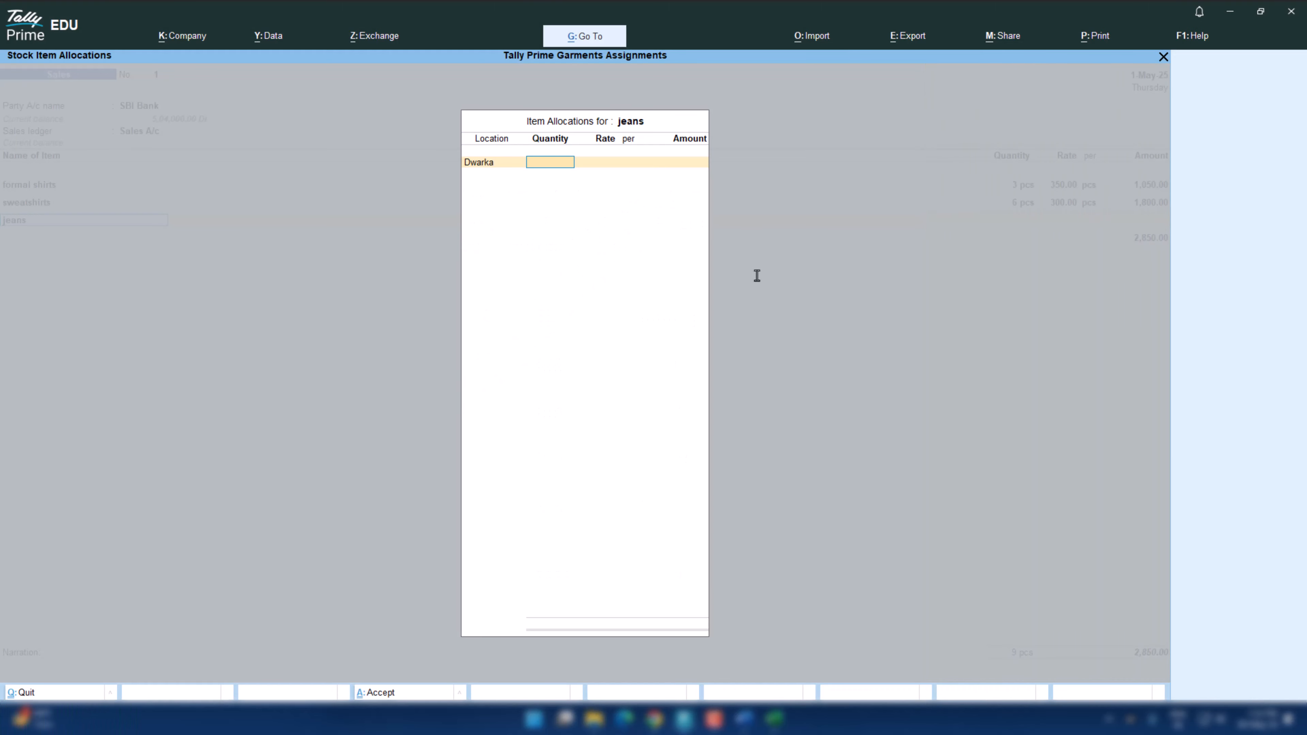
- Check the jeans row in the assignment, set the allocation to 25 pcs at a rate of 750, and accept the item line
{"action": "key", "text": "alt+Tab"}
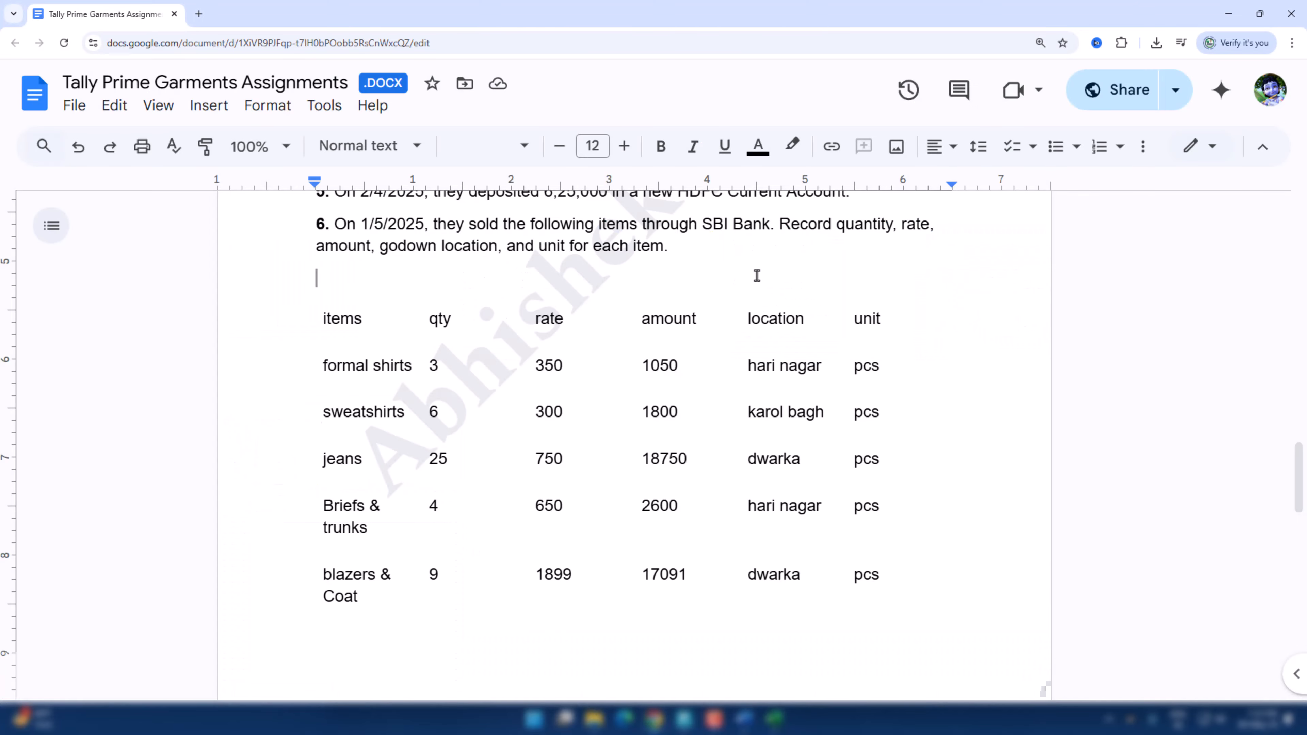
{"action": "key", "text": "alt+Tab"}
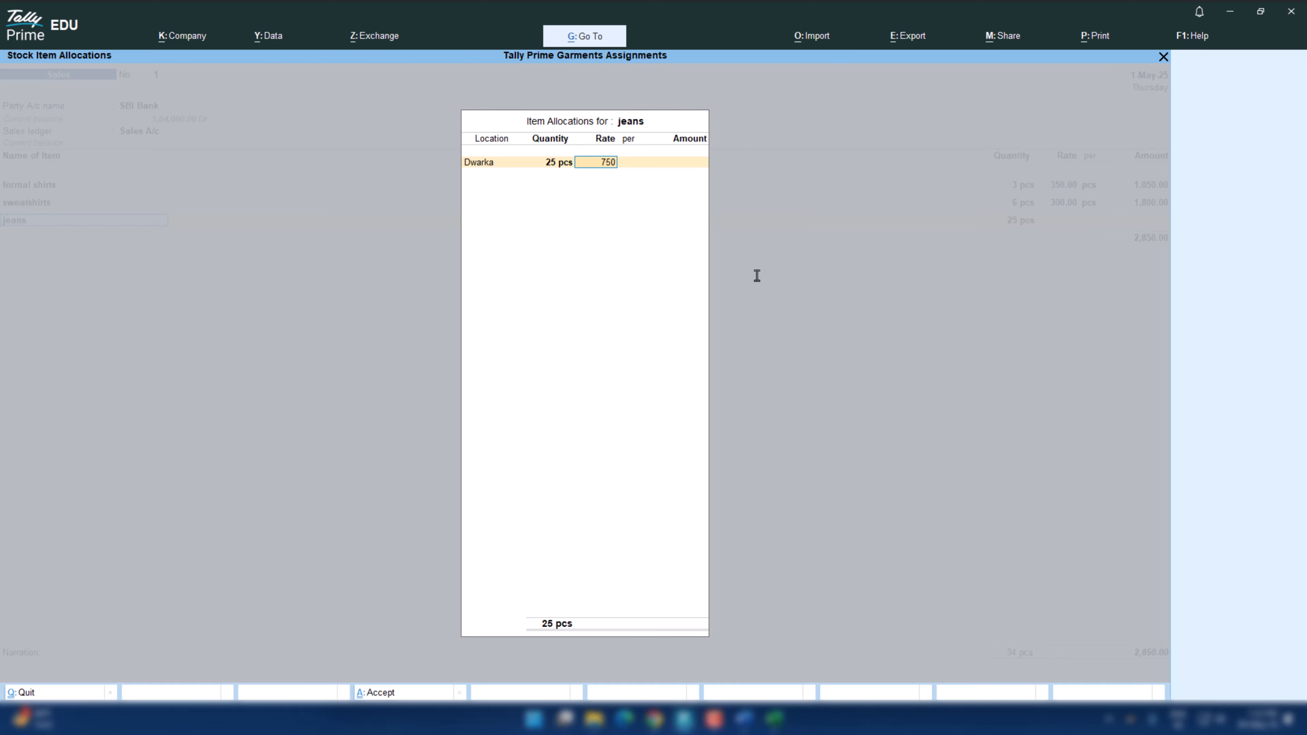
{"action": "key", "text": "Return"}
{"action": "key", "text": "Return"}
{"action": "key", "text": "Return"}
{"action": "key", "text": "Return"}
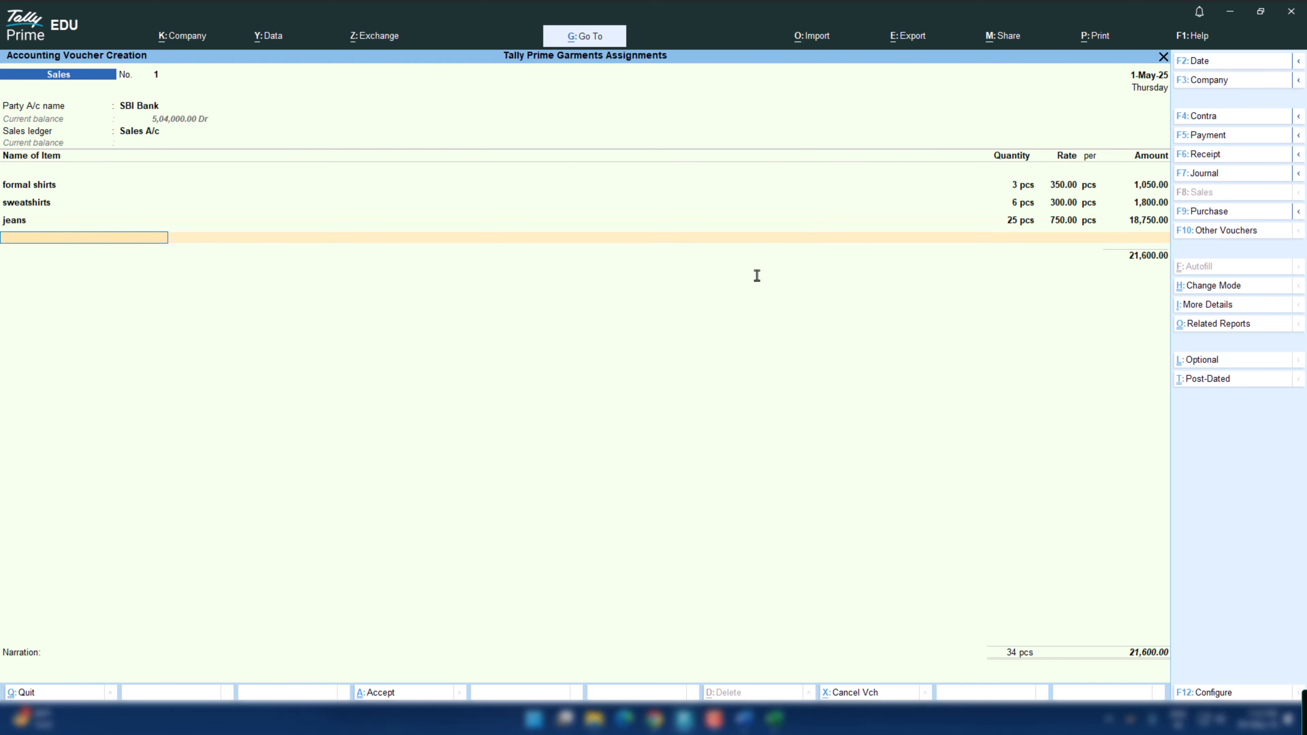
- Check the assignment table and add Briefs & trunks as the fourth item, allocated from Hari Nagar
{"action": "key", "text": "alt+Tab"}
{"action": "key", "text": "alt+Tab"}
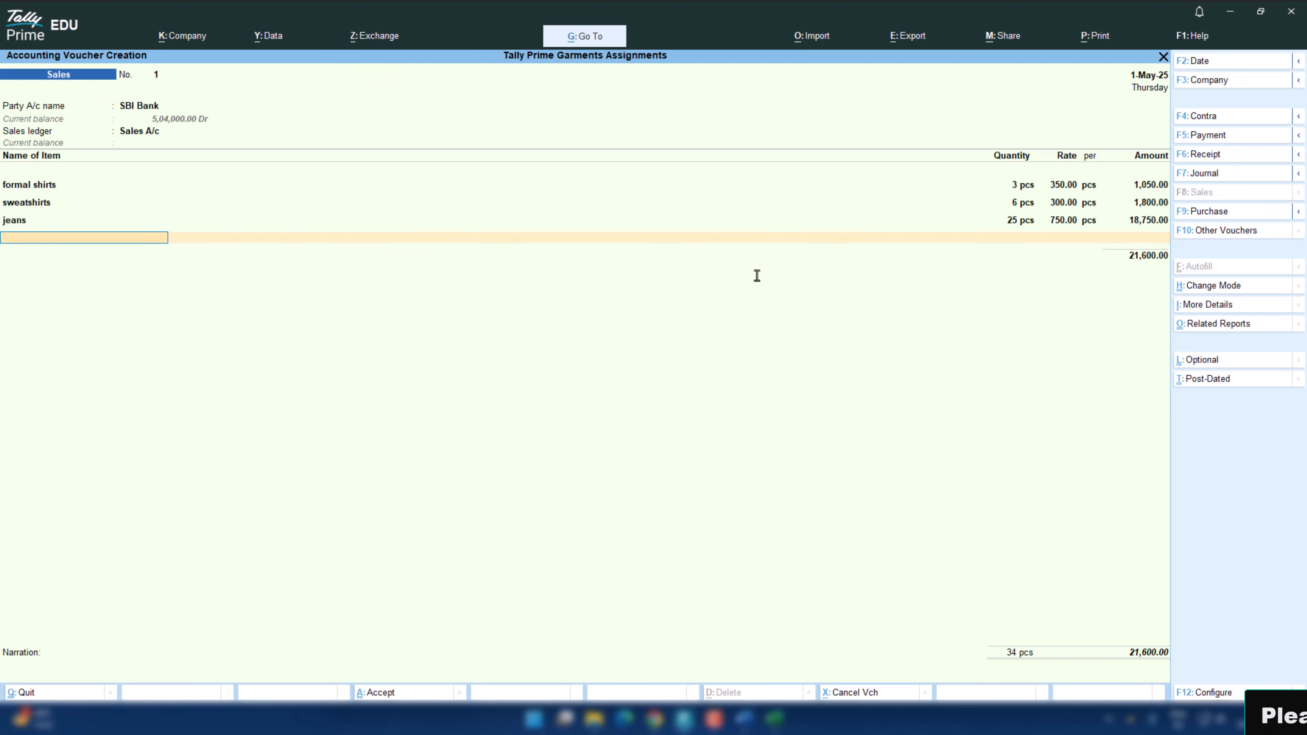
{"action": "type", "text": "b"}
{"action": "key", "text": "Return"}
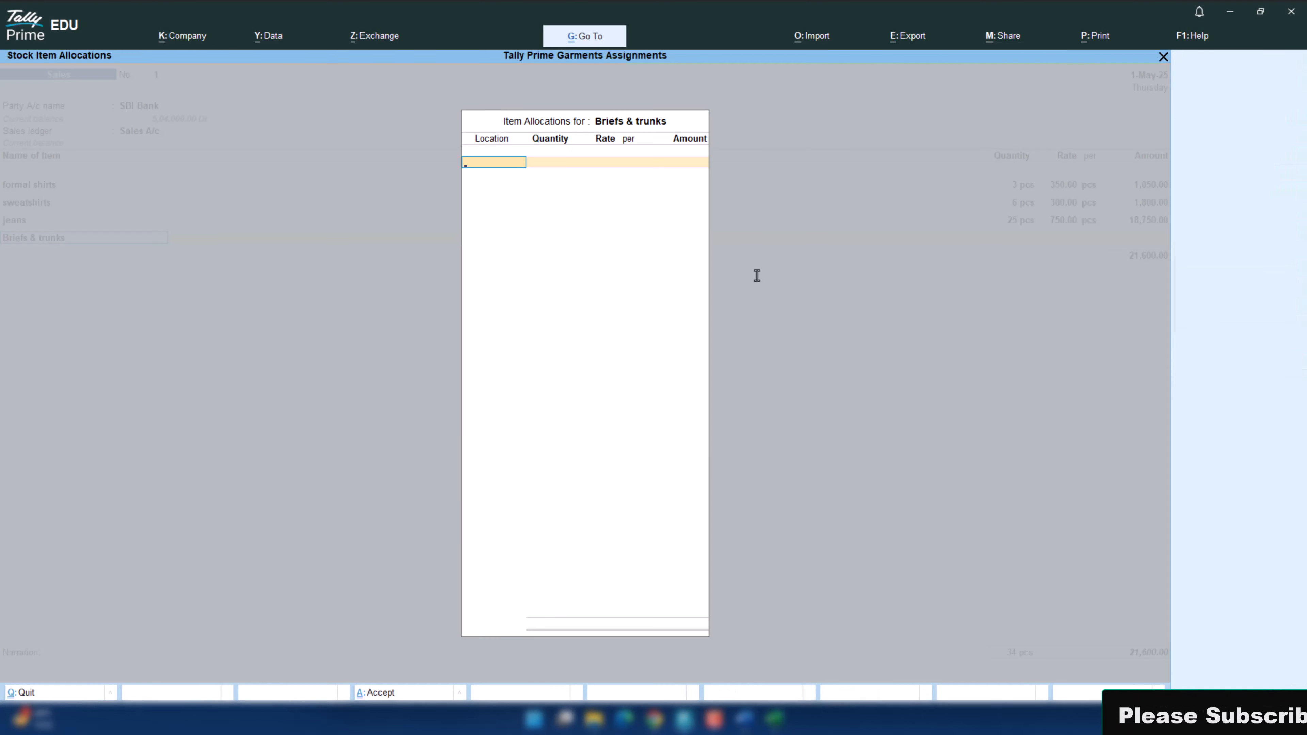
{"action": "key", "text": "Down"}
{"action": "key", "text": "Return"}
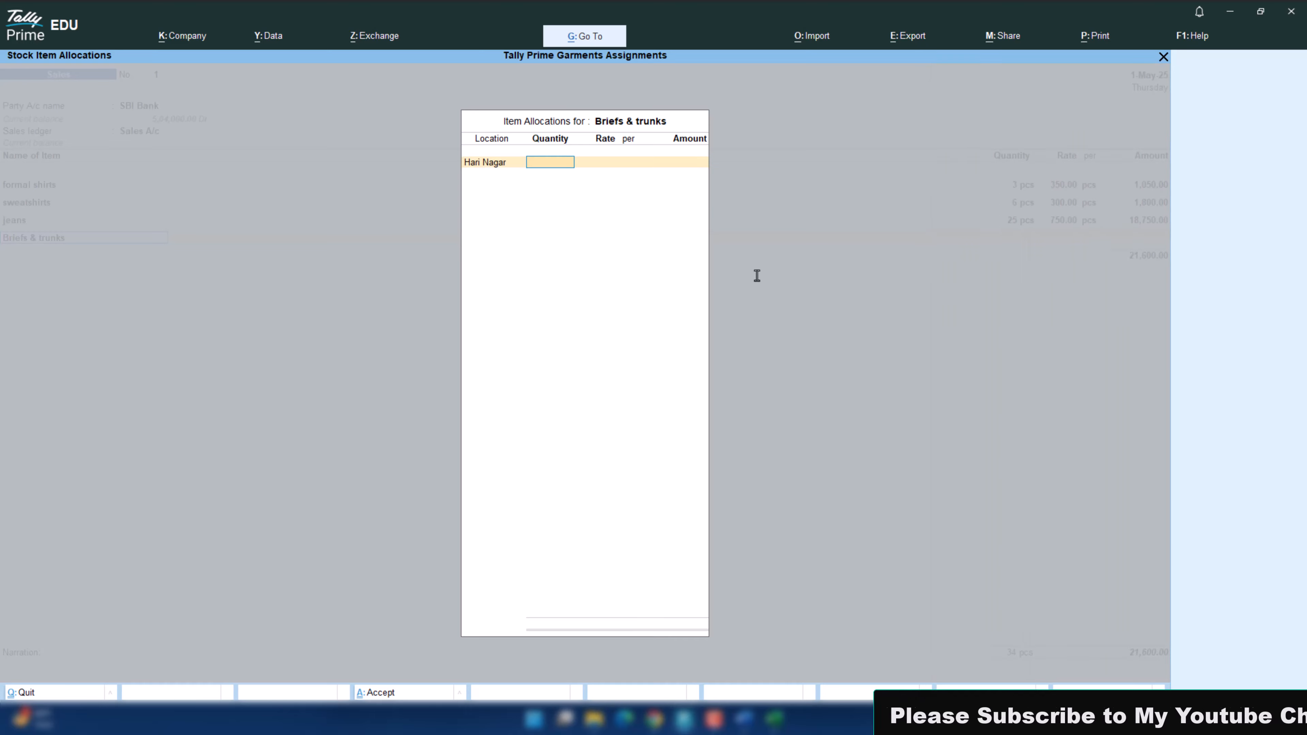
- Set the Briefs & trunks allocation to 4 pcs at a rate of 650, as in the assignment, and accept the item line
{"action": "key", "text": "alt+Tab"}
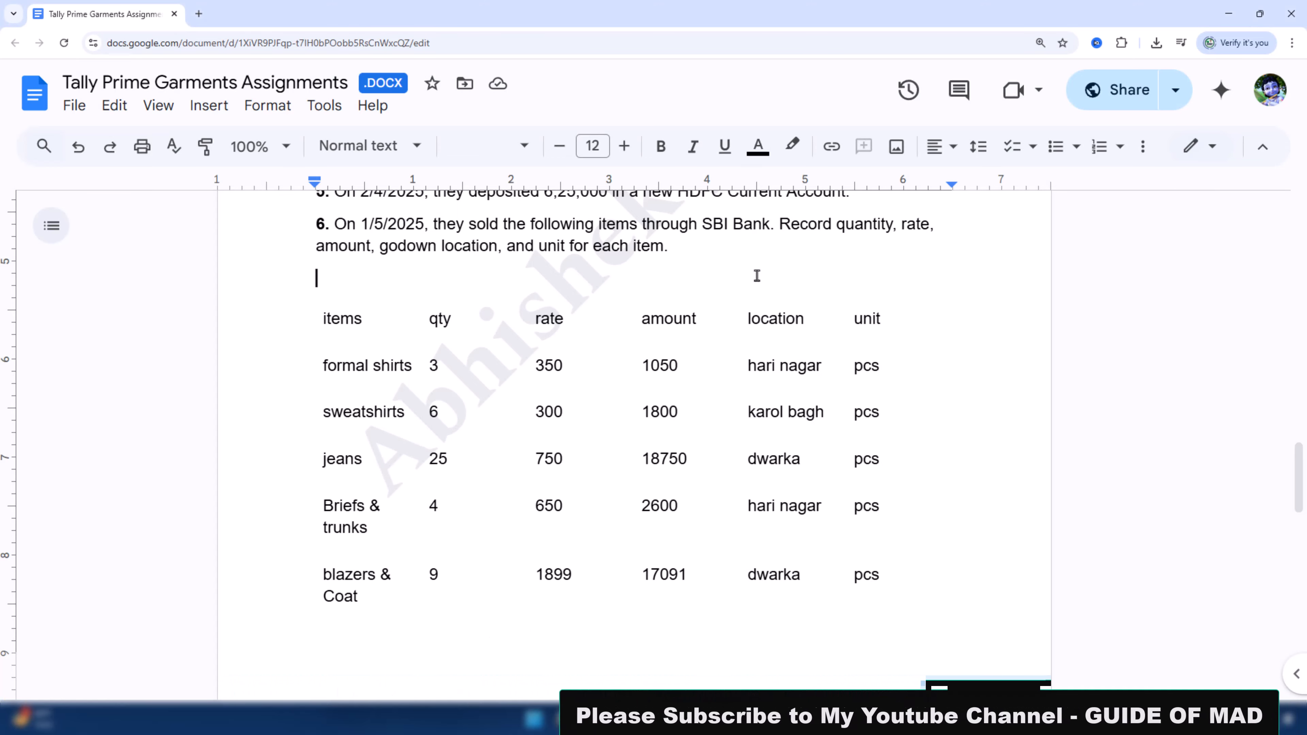
{"action": "key", "text": "alt+Tab"}
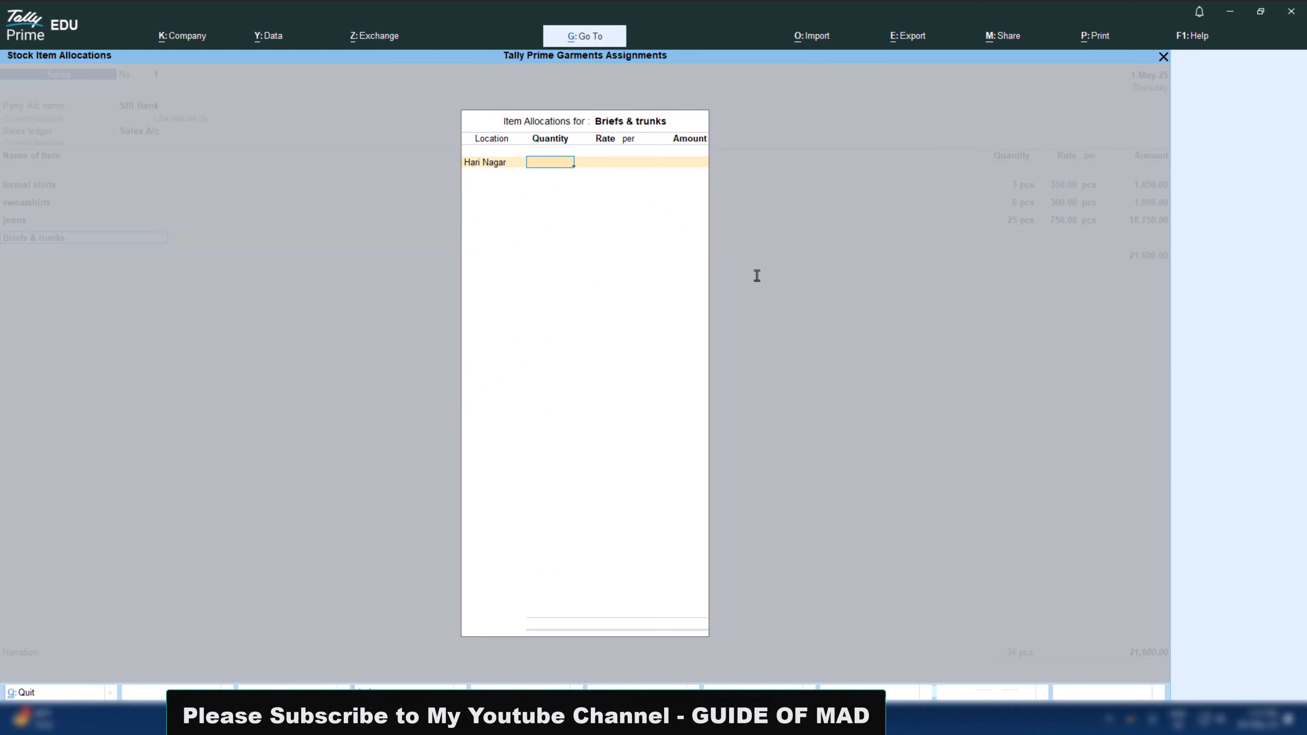
{"action": "type", "text": "4"}
{"action": "key", "text": "Return"}
{"action": "type", "text": "6"}
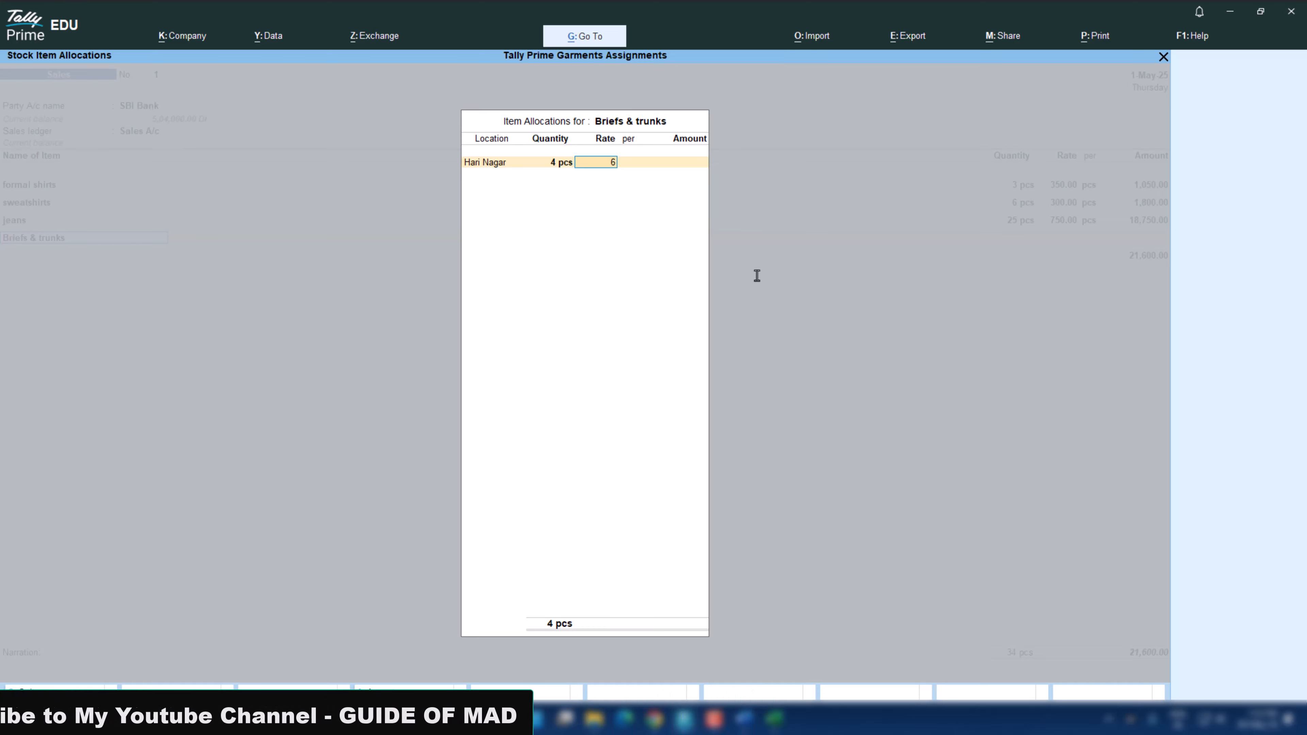
{"action": "type", "text": "50"}
{"action": "key", "text": "Return"}
{"action": "key", "text": "Return"}
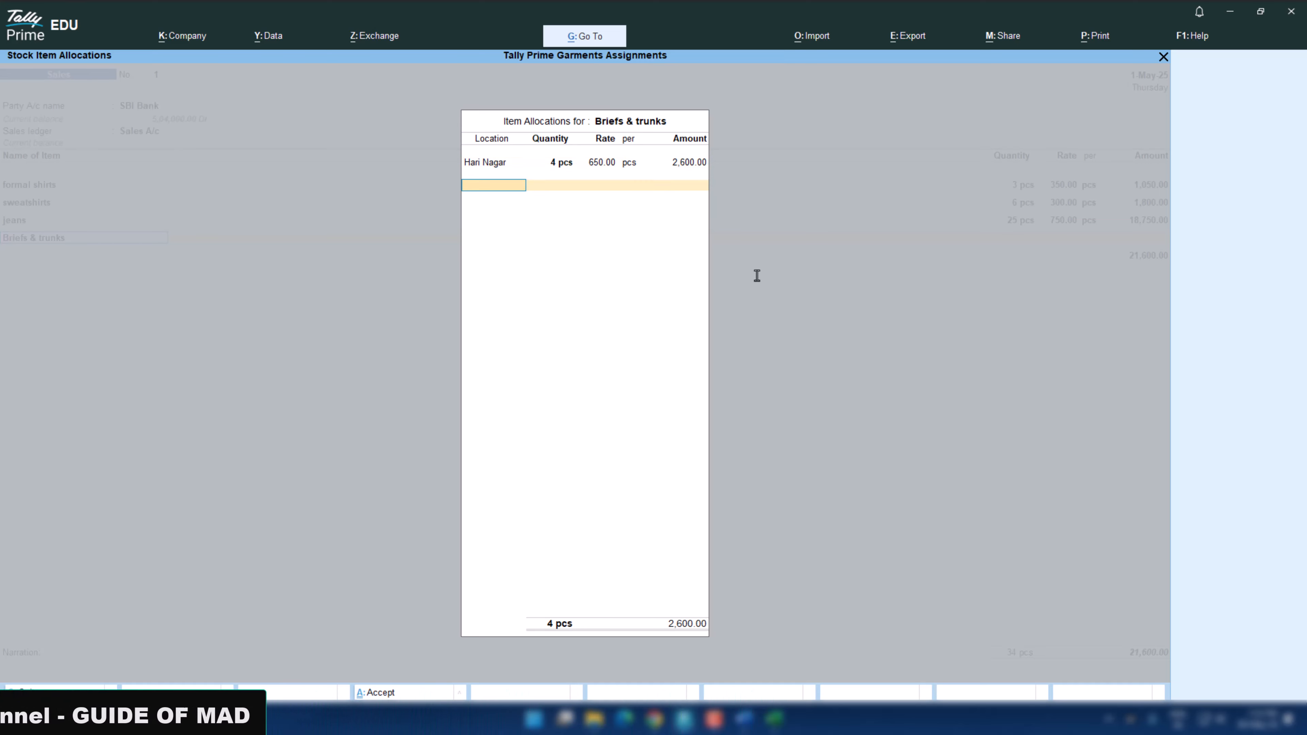
{"action": "key", "text": "Return"}
- Check the assignment table and add blazers & Coat as the fifth item, allocated from Dwarka
{"action": "key", "text": "alt+Tab"}
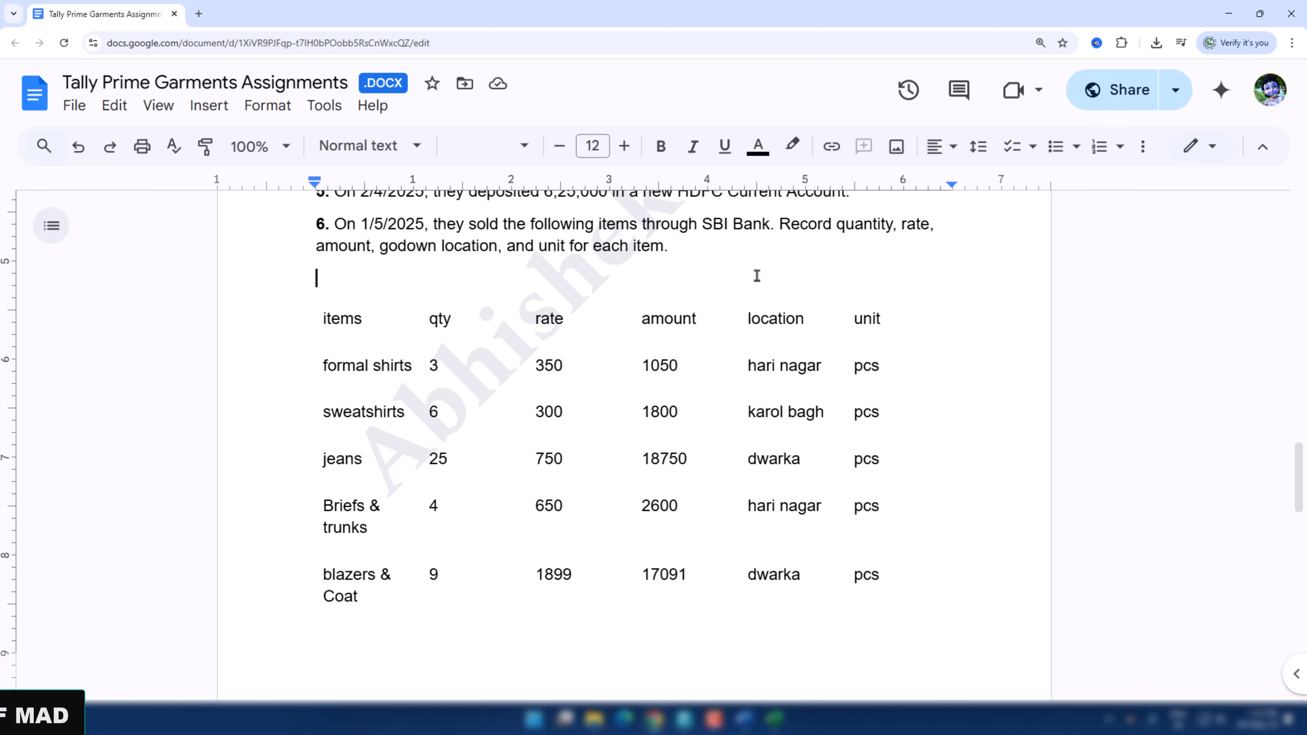
{"action": "key", "text": "alt+Tab"}
{"action": "type", "text": "B"}
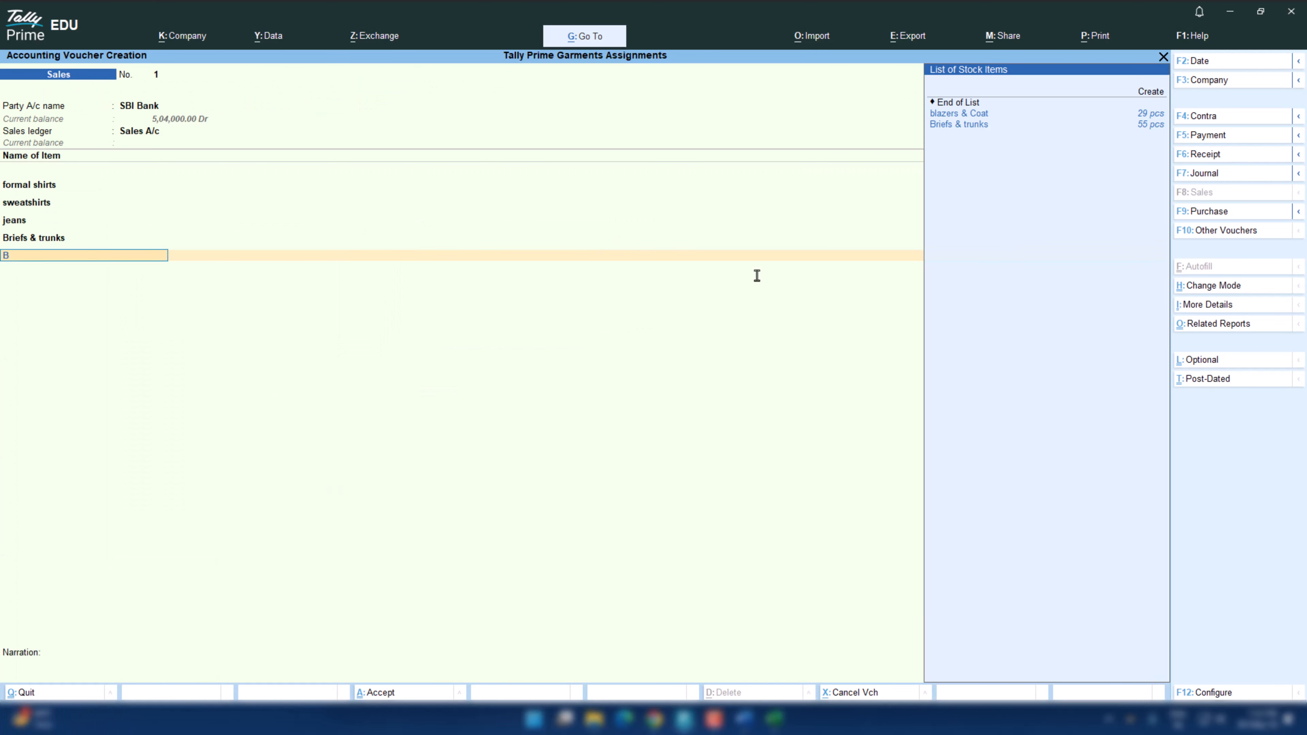
{"action": "key", "text": "Return"}
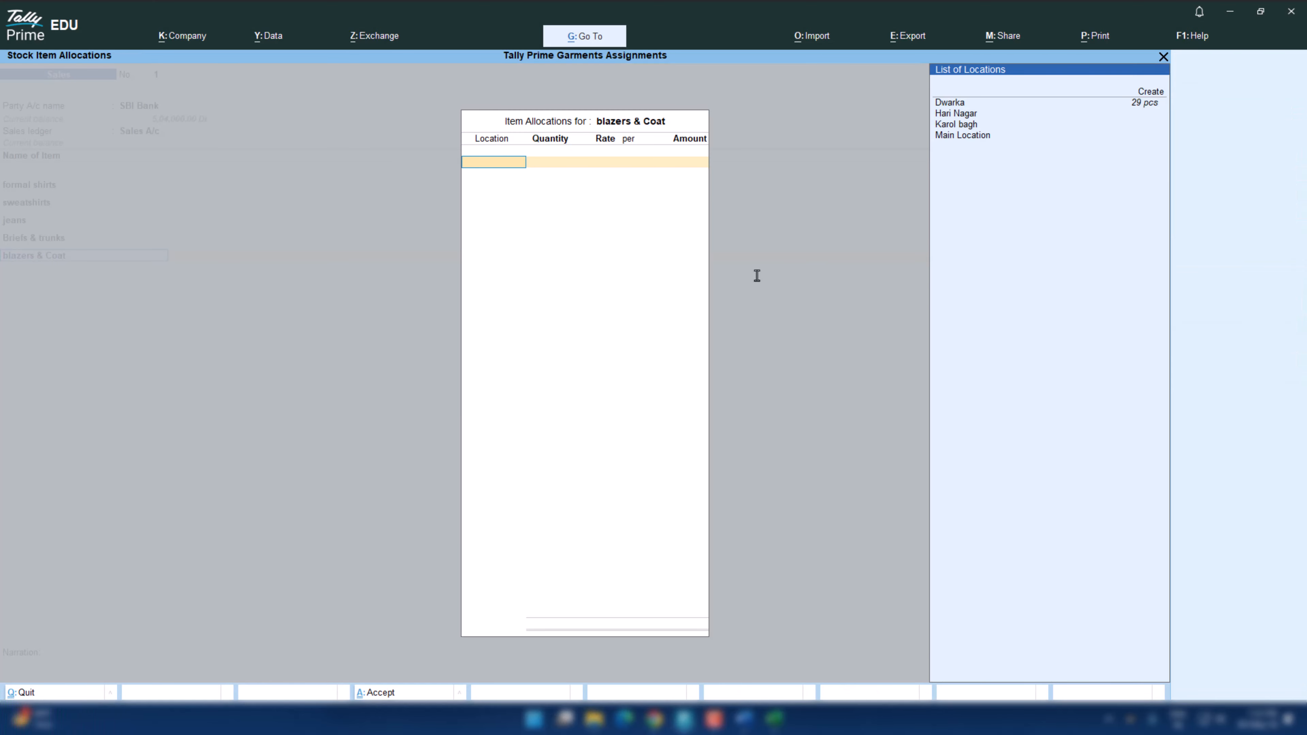
{"action": "key", "text": "Down"}
{"action": "key", "text": "Return"}
- Set the blazers & Coat allocation to 9 pcs at a rate of 1899, as in the assignment, and accept the item line
{"action": "key", "text": "alt+Tab"}
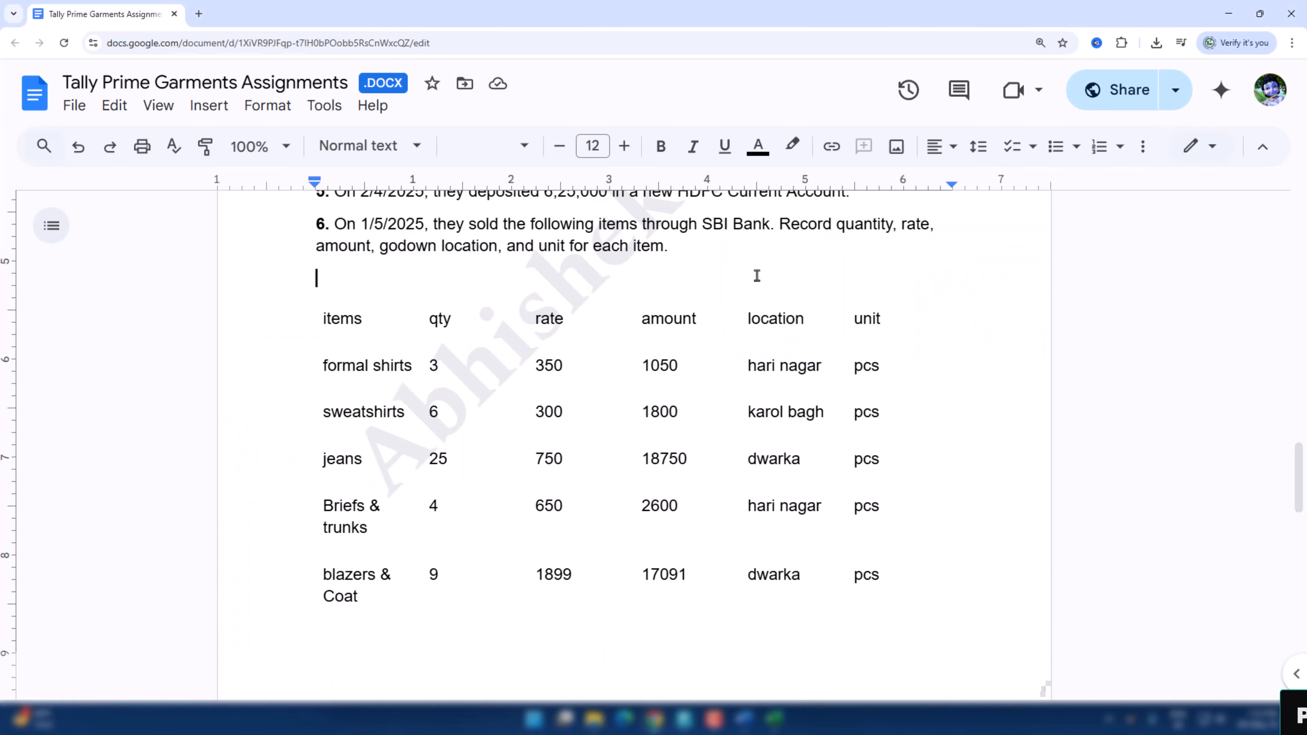
{"action": "key", "text": "alt+Tab"}
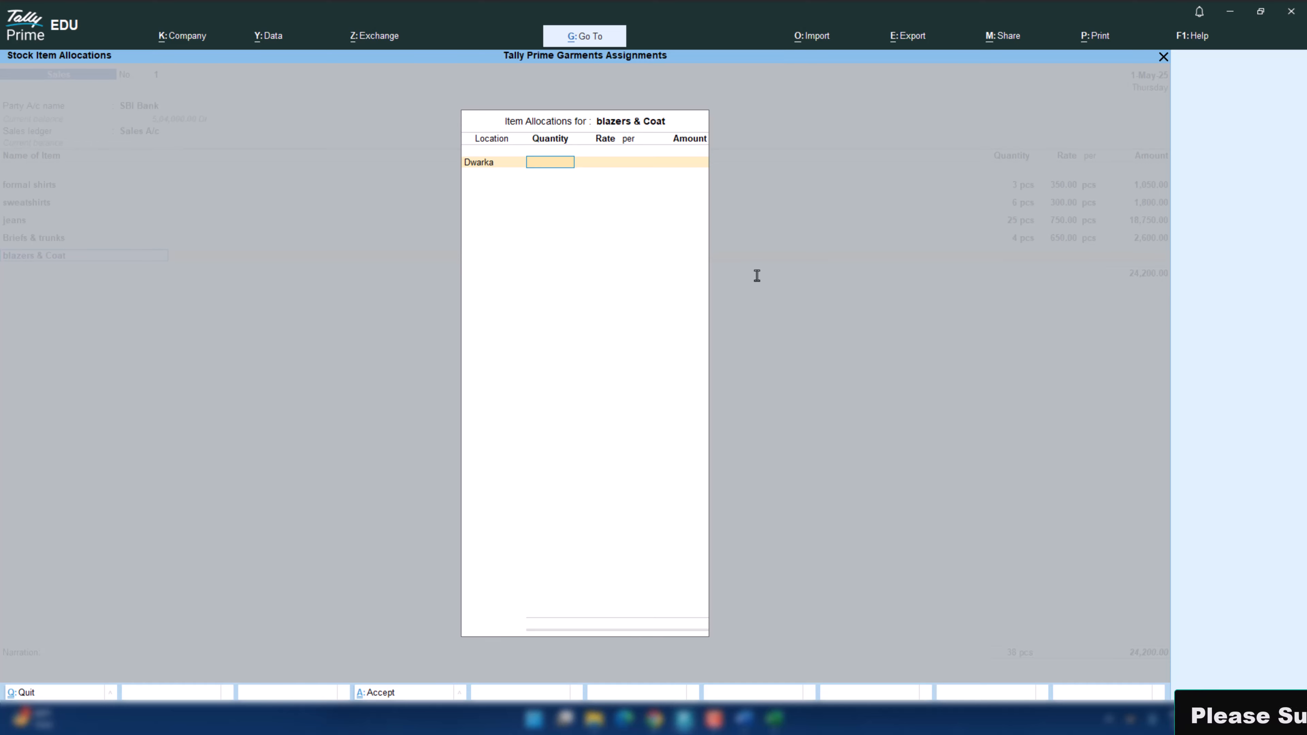
{"action": "type", "text": "1899"}
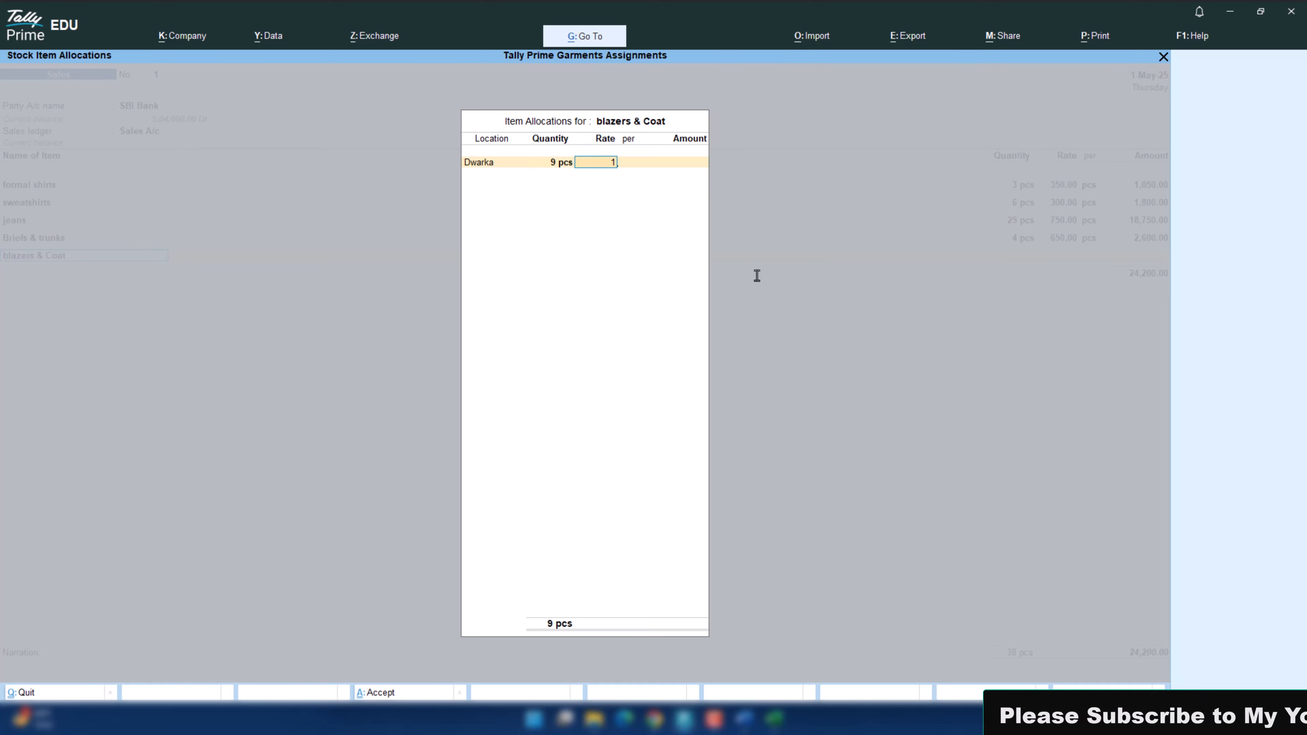
{"action": "key", "text": "Return"}
{"action": "key", "text": "Return"}
{"action": "key", "text": "Return"}
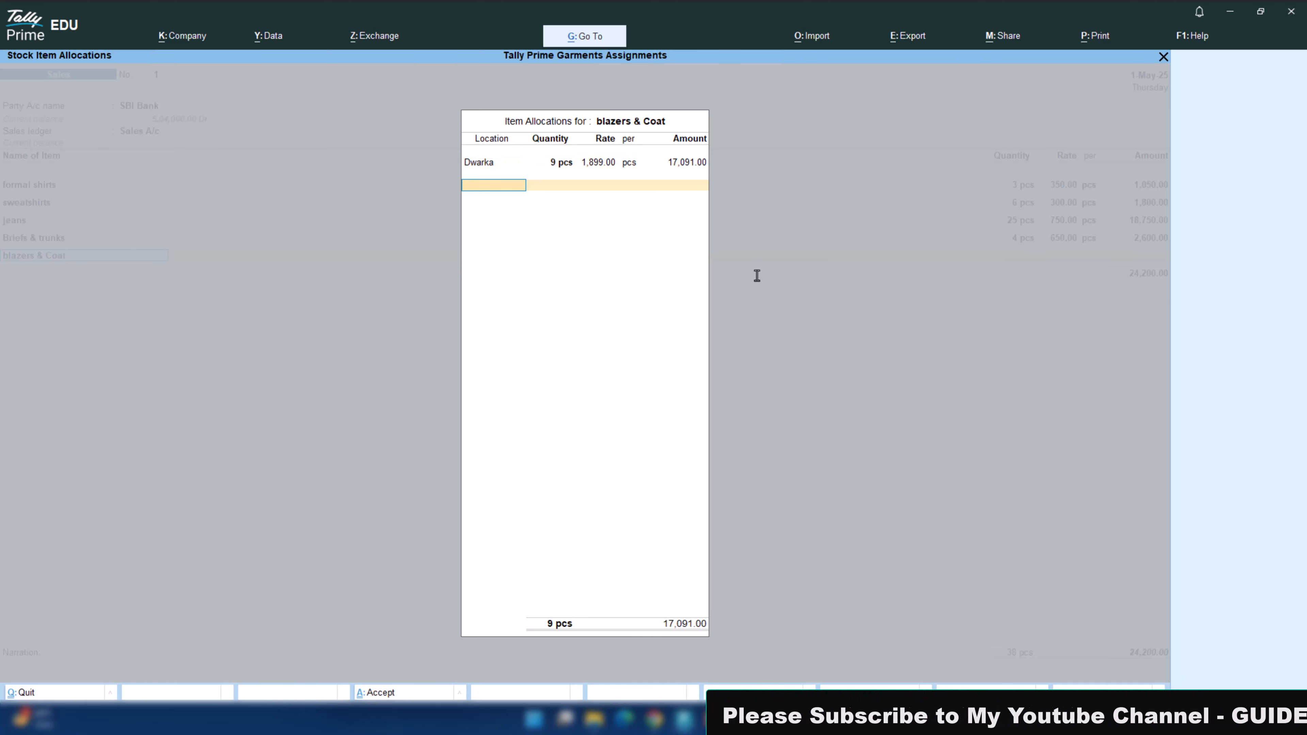
{"action": "key", "text": "Return"}
{"action": "key", "text": "Return"}
- Find the last sold item on the assignment's following page and add Thermals as the sixth item, allocated from Dwarka
{"action": "key", "text": "alt+Tab"}
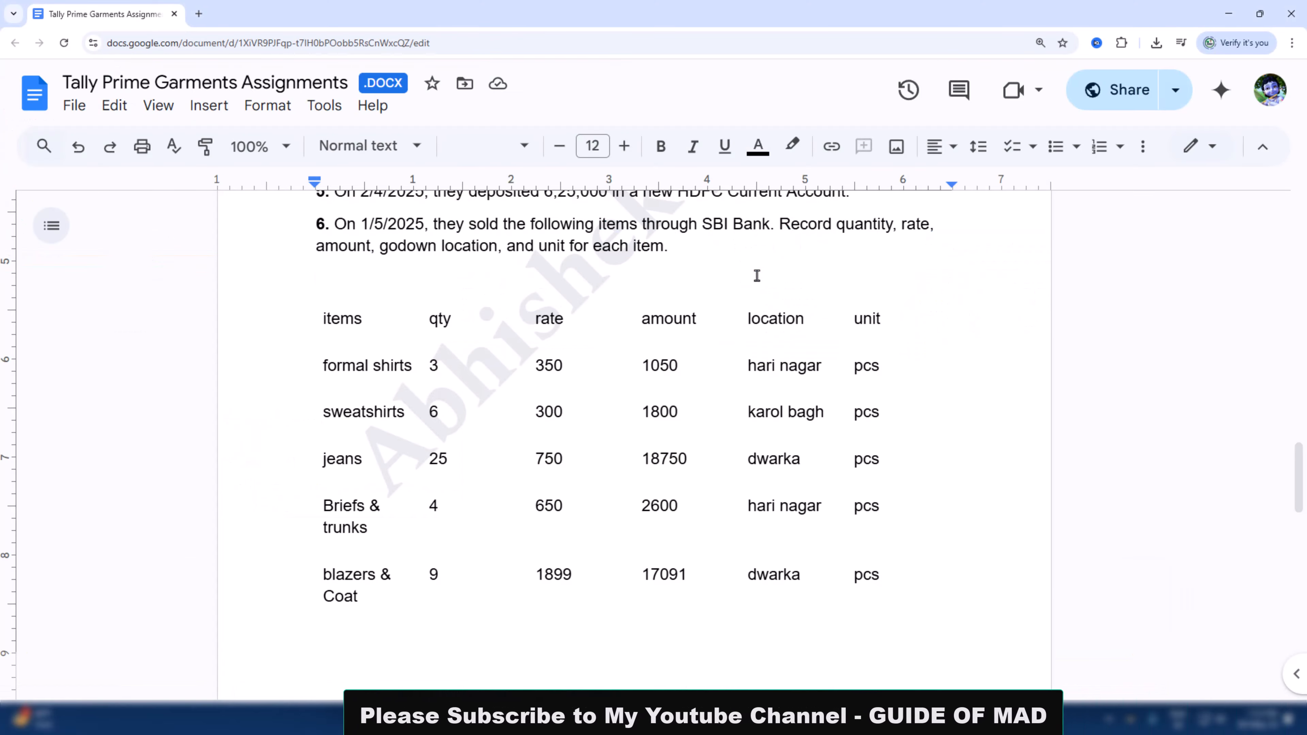
{"action": "scroll", "coordinate": [757, 276], "scroll_direction": "down", "scroll_amount": 8}
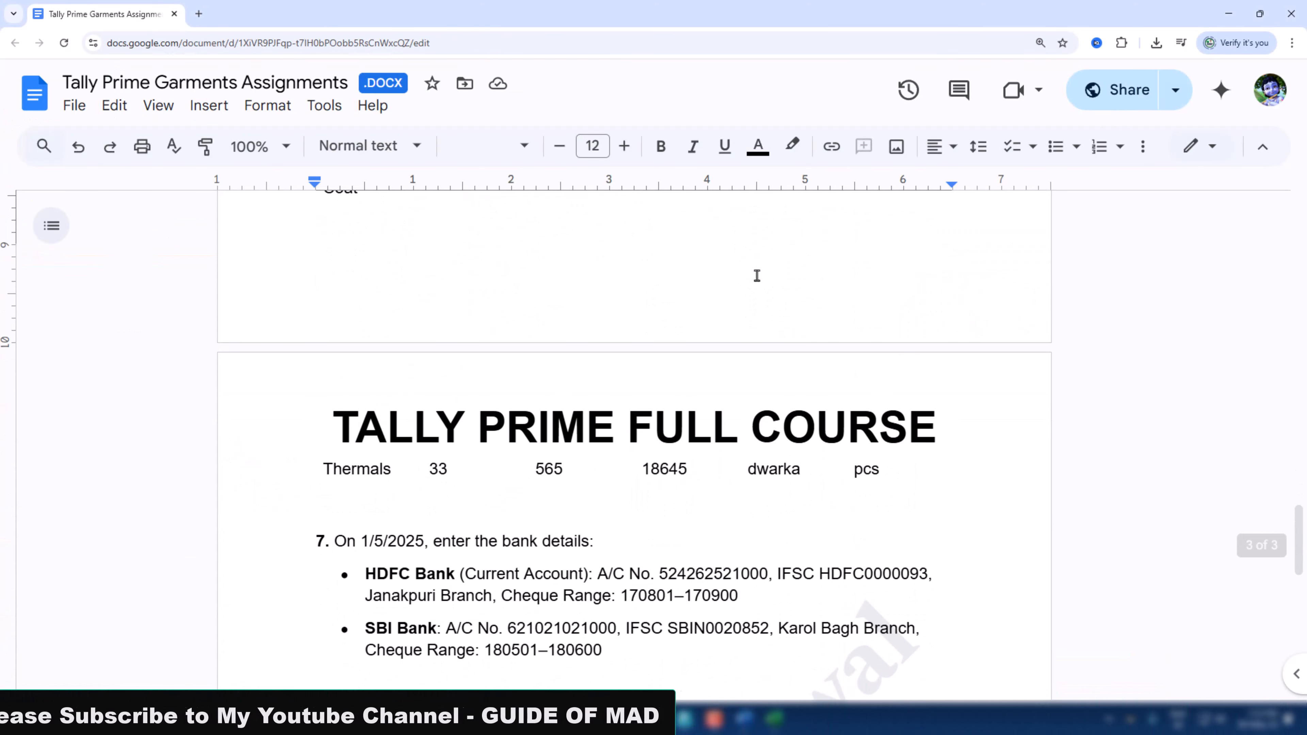
{"action": "key", "text": "alt+Tab"}
{"action": "type", "text": "T"}
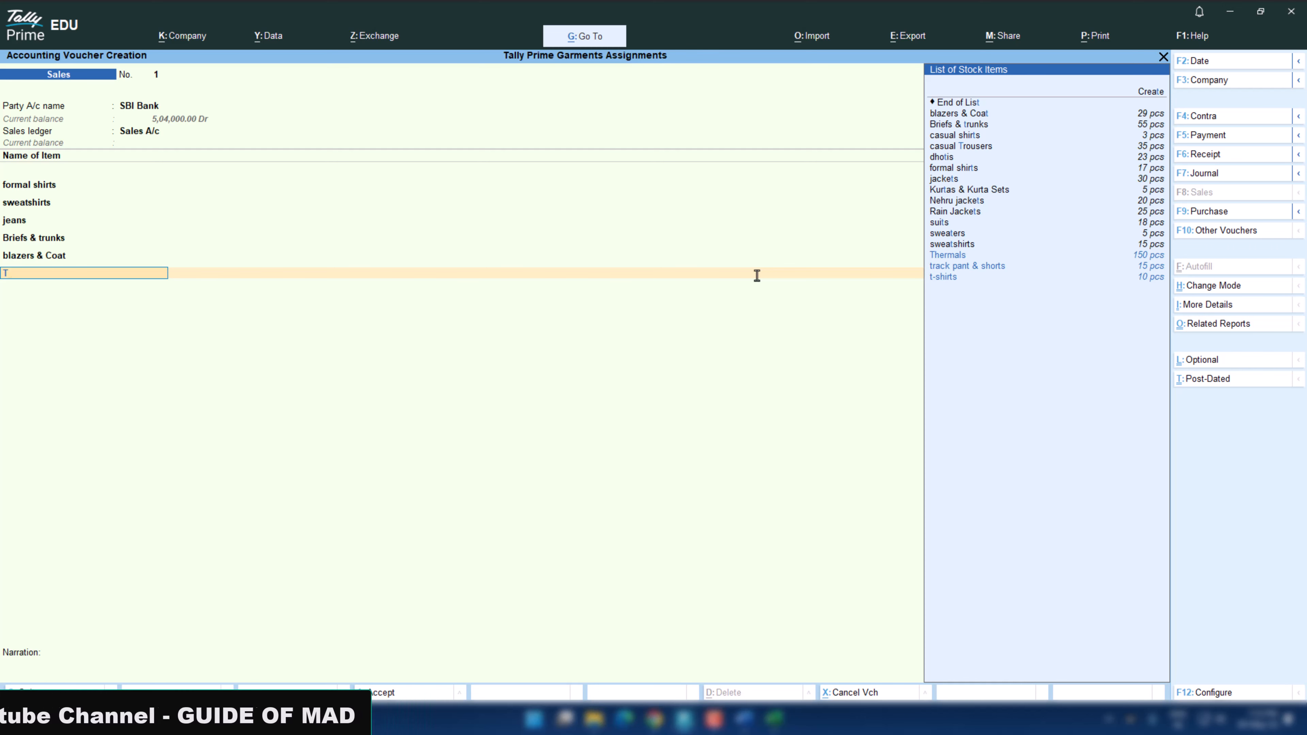
{"action": "key", "text": "Return"}
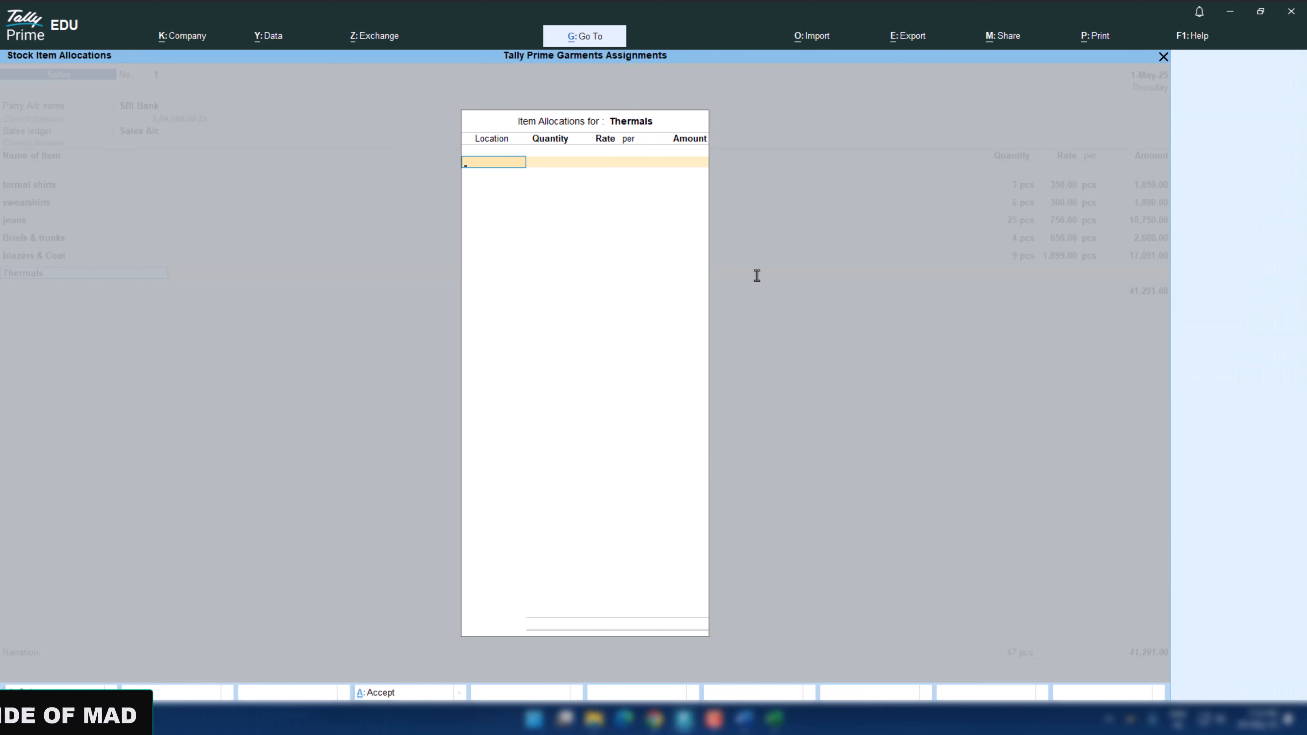
{"action": "key", "text": "alt+Tab"}
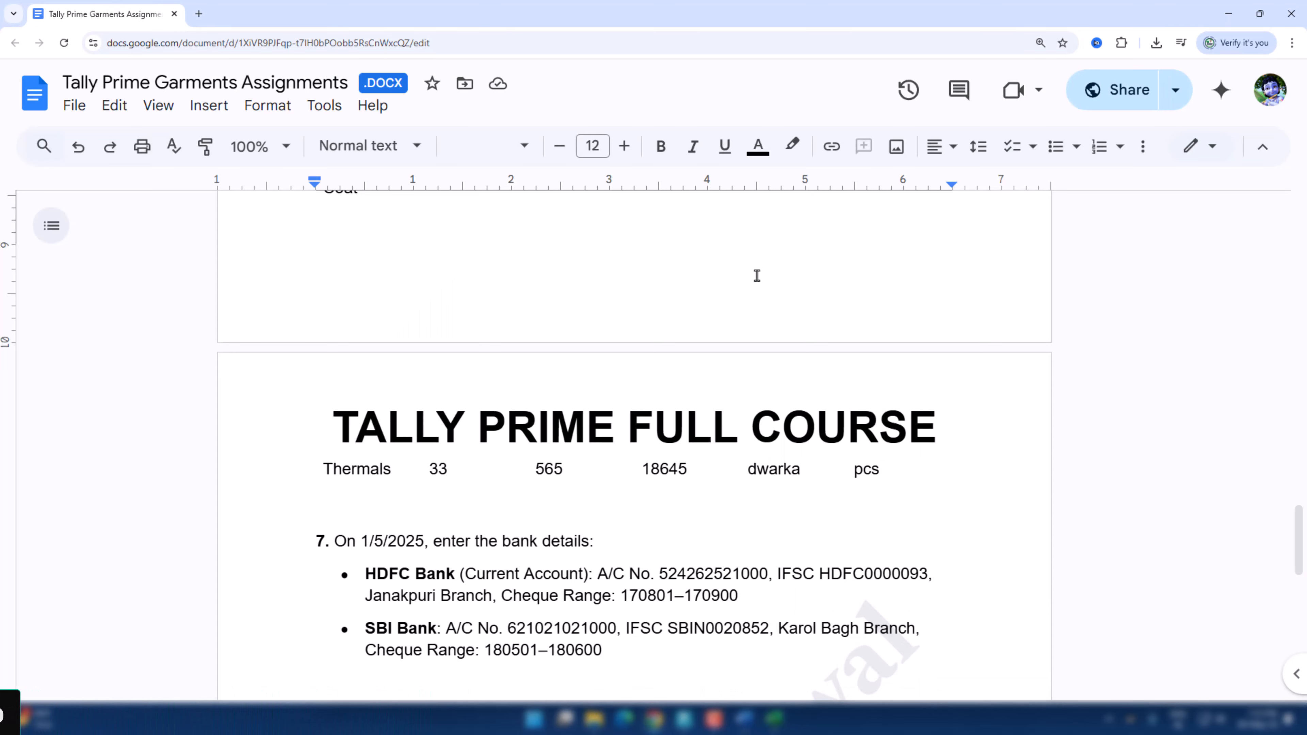
{"action": "key", "text": "alt+Tab"}
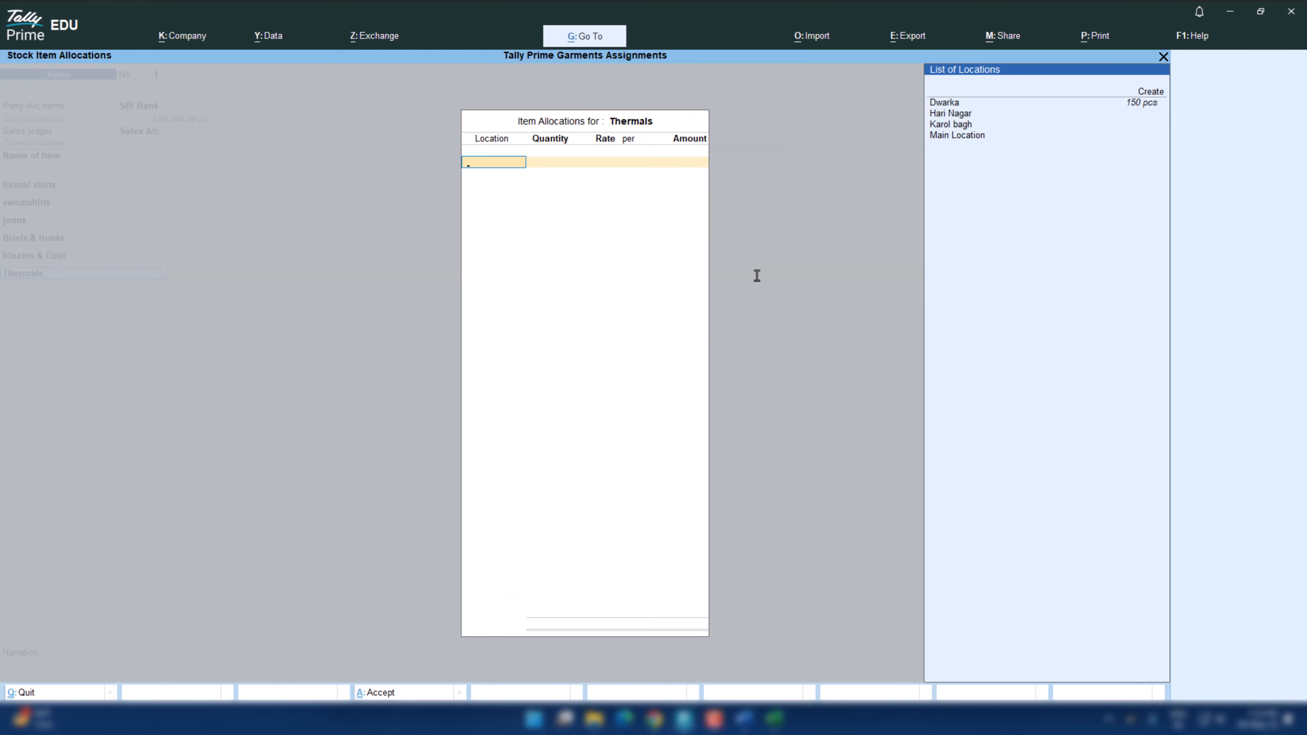
{"action": "key", "text": "Down"}
{"action": "key", "text": "Return"}
- Set the Thermals allocation to 33 pcs at a rate of 565, as in the assignment, and accept the item line
{"action": "key", "text": "alt+Tab"}
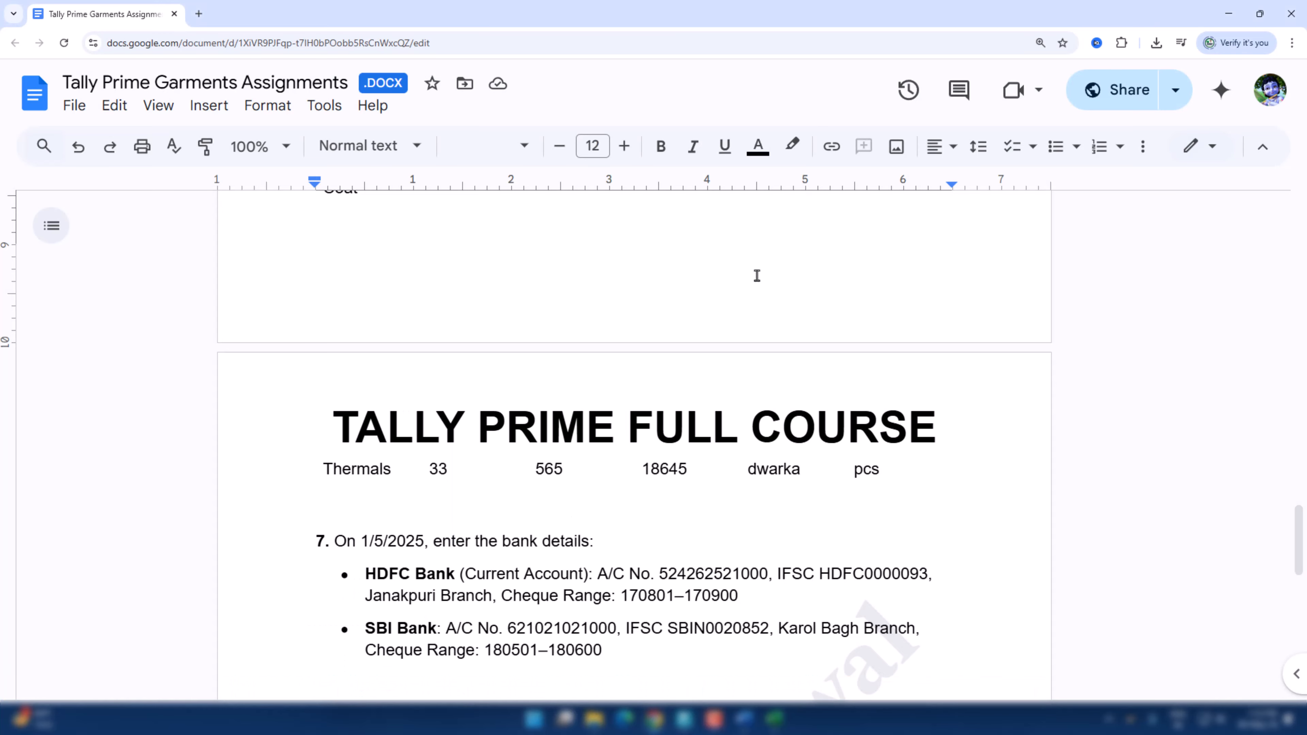
{"action": "key", "text": "alt+Tab"}
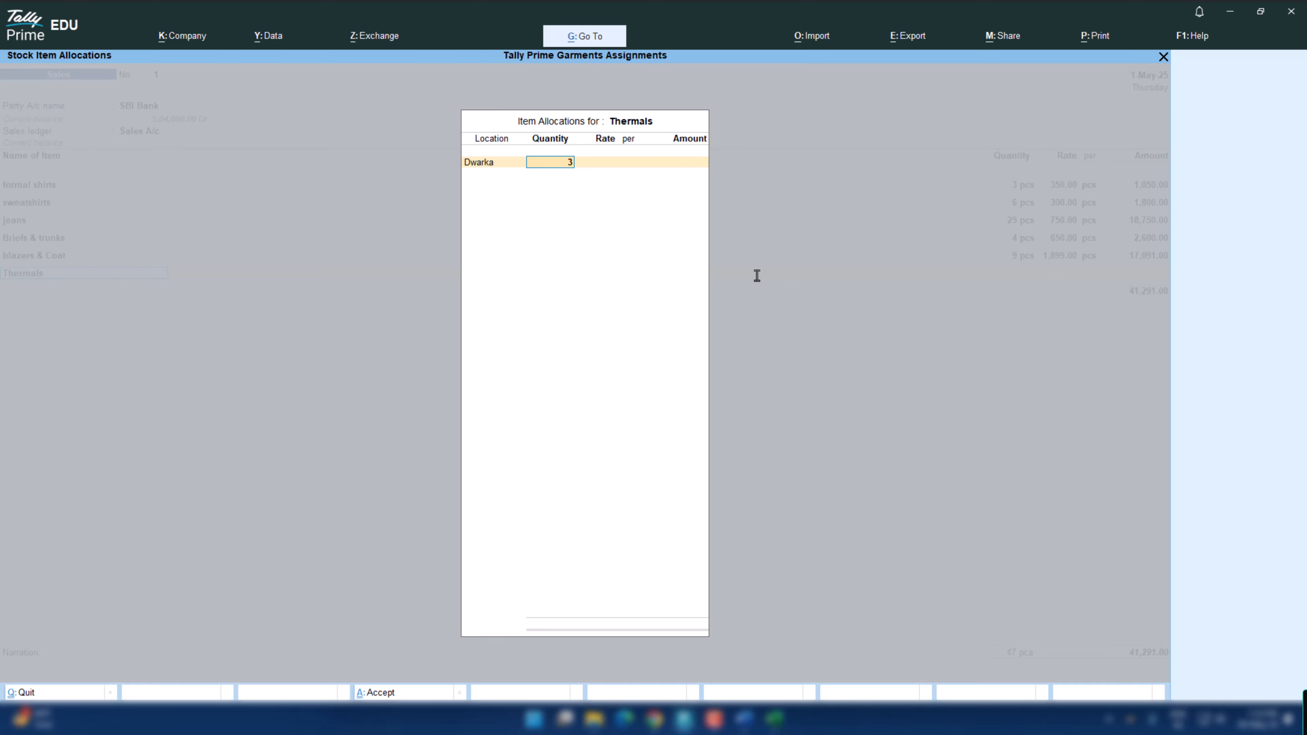
{"action": "key", "text": "alt+Tab"}
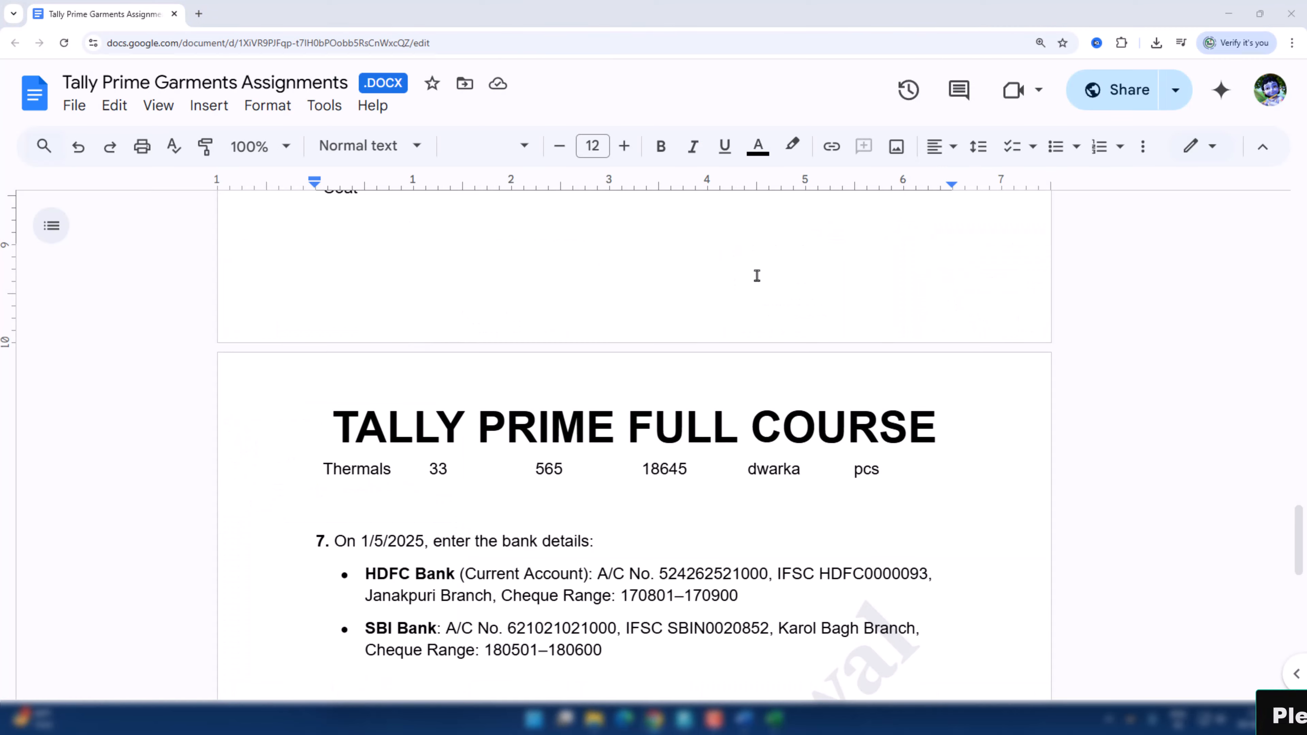
{"action": "key", "text": "alt+Tab"}
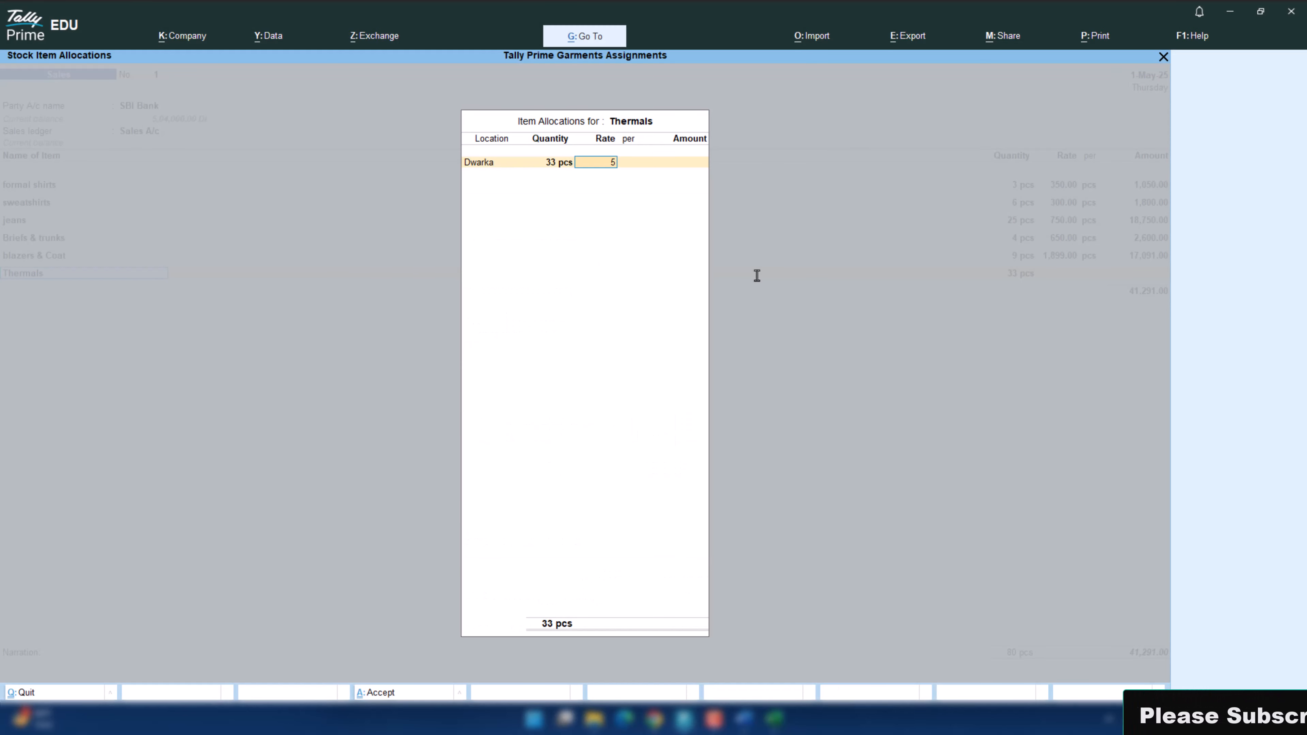
{"action": "type", "text": "565"}
{"action": "key", "text": "Return"}
{"action": "key", "text": "Return"}
{"action": "key", "text": "Return"}
{"action": "key", "text": "Return"}
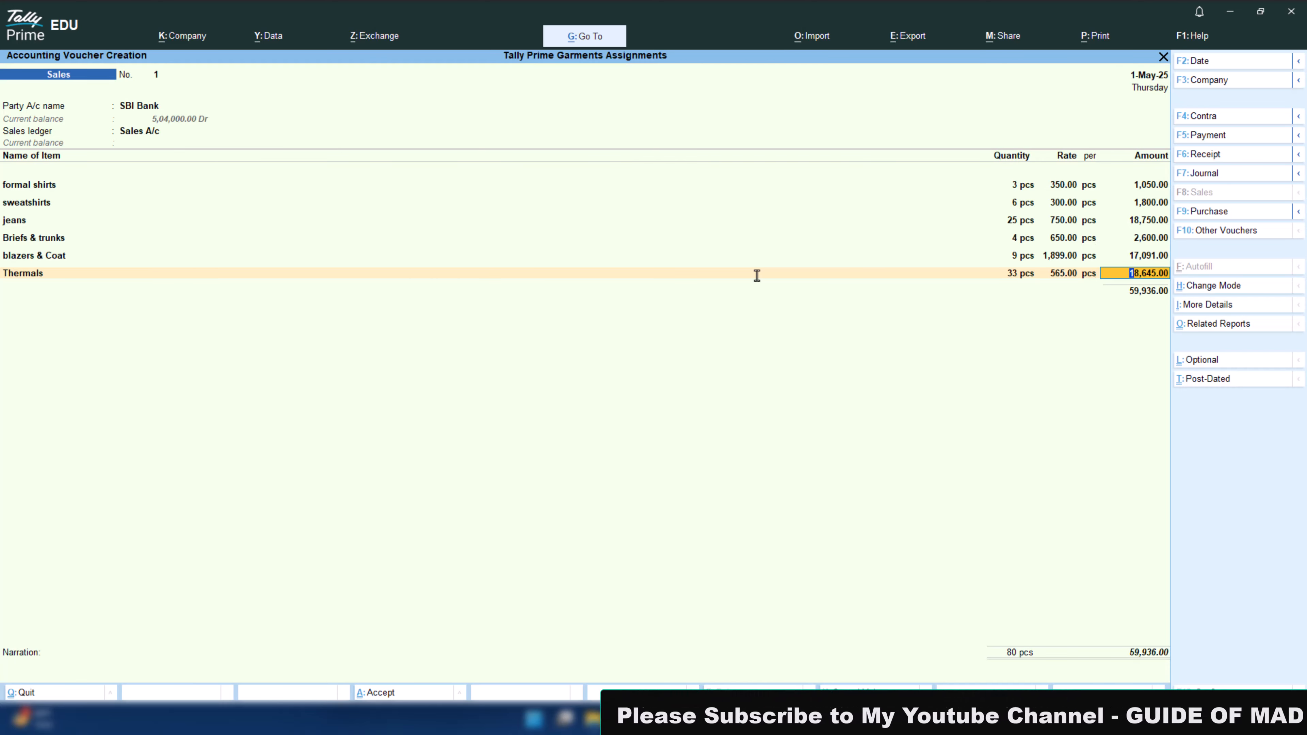
{"action": "key", "text": "Return"}
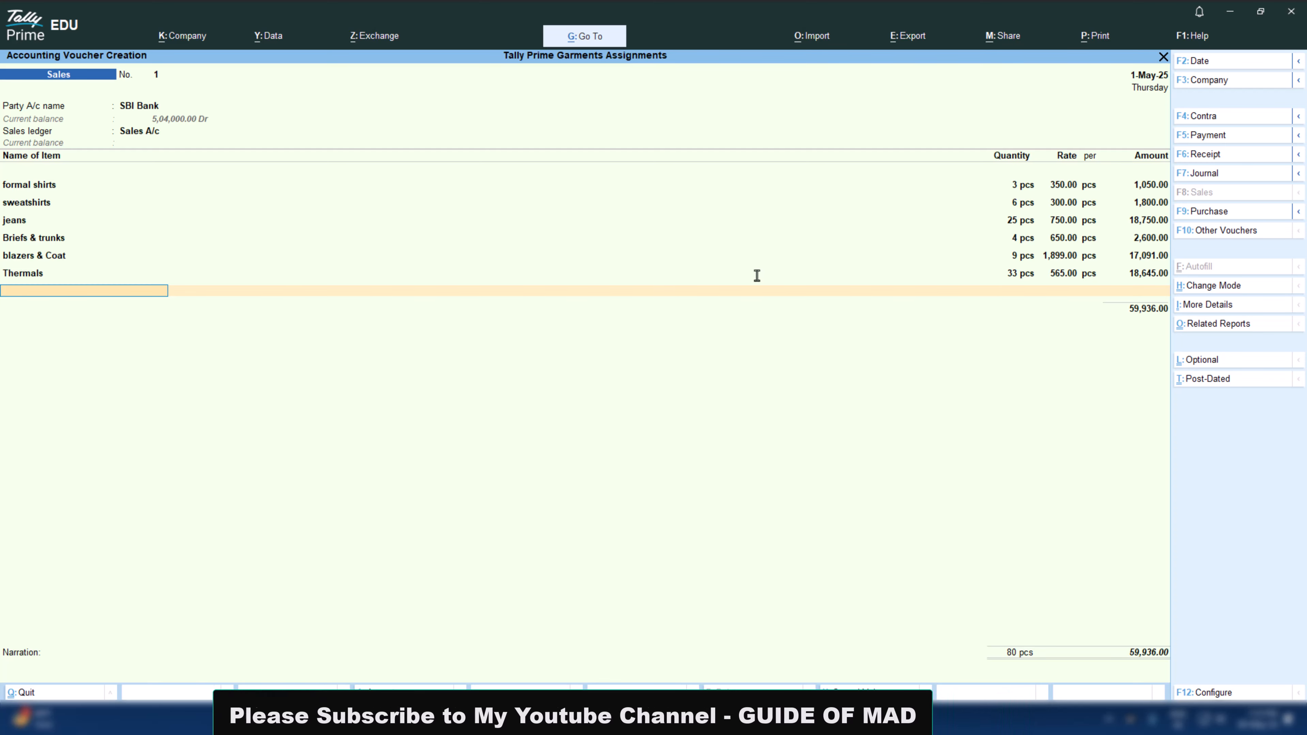
- End the item list and accept the Cheque/DD allocation for SBI Bank after rechecking question 6 in the assignment document
{"action": "key", "text": "Return"}
{"action": "key", "text": "Return"}
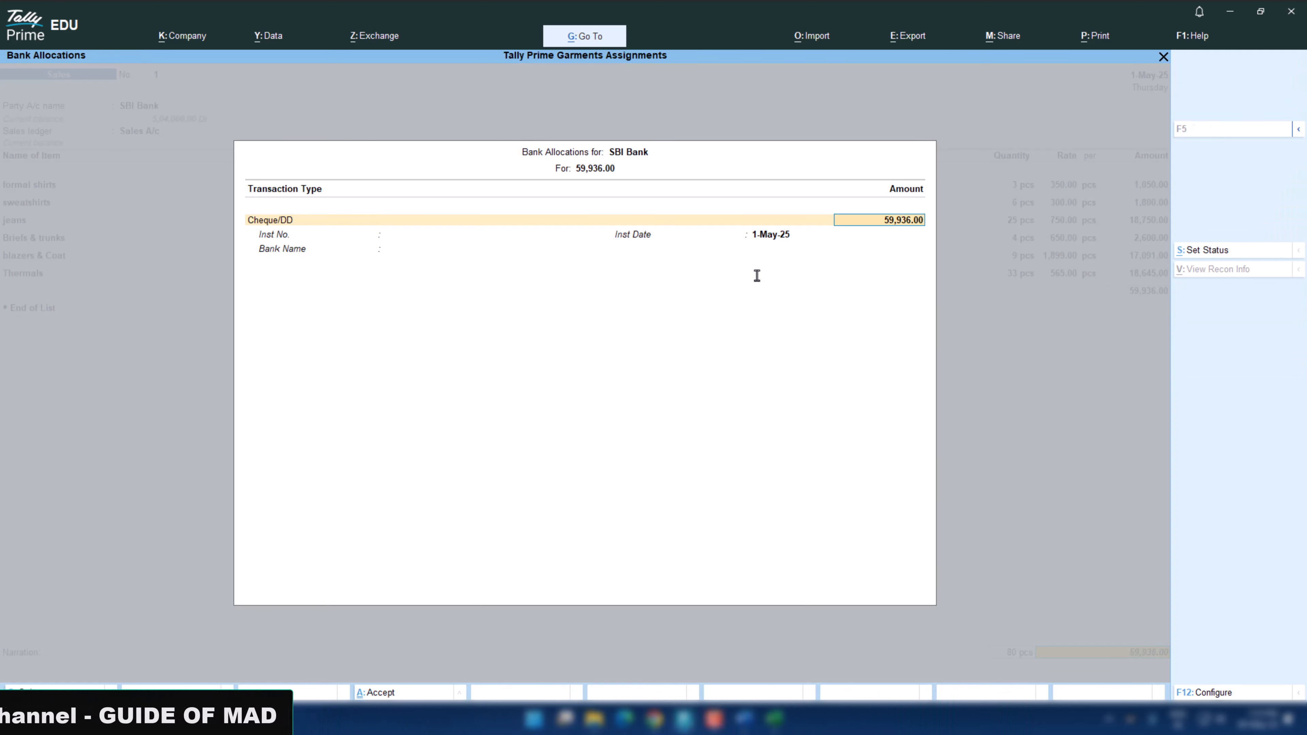
{"action": "key", "text": "alt+Tab"}
{"action": "scroll", "coordinate": [757, 277], "scroll_direction": "up", "scroll_amount": 5}
{"action": "scroll", "coordinate": [757, 276], "scroll_direction": "up", "scroll_amount": 4}
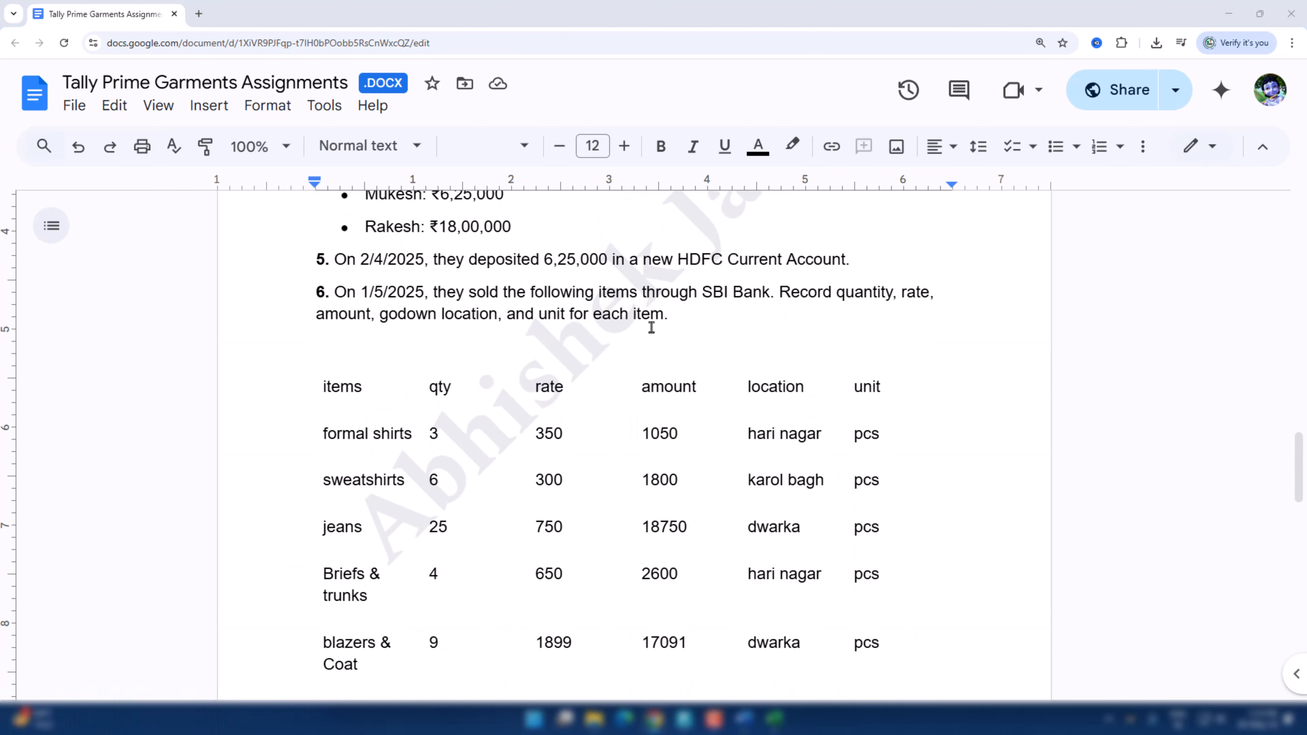
{"action": "key", "text": "alt+Tab"}
{"action": "key", "text": "Return"}
{"action": "key", "text": "Return"}
{"action": "key", "text": "Return"}
{"action": "key", "text": "Return"}
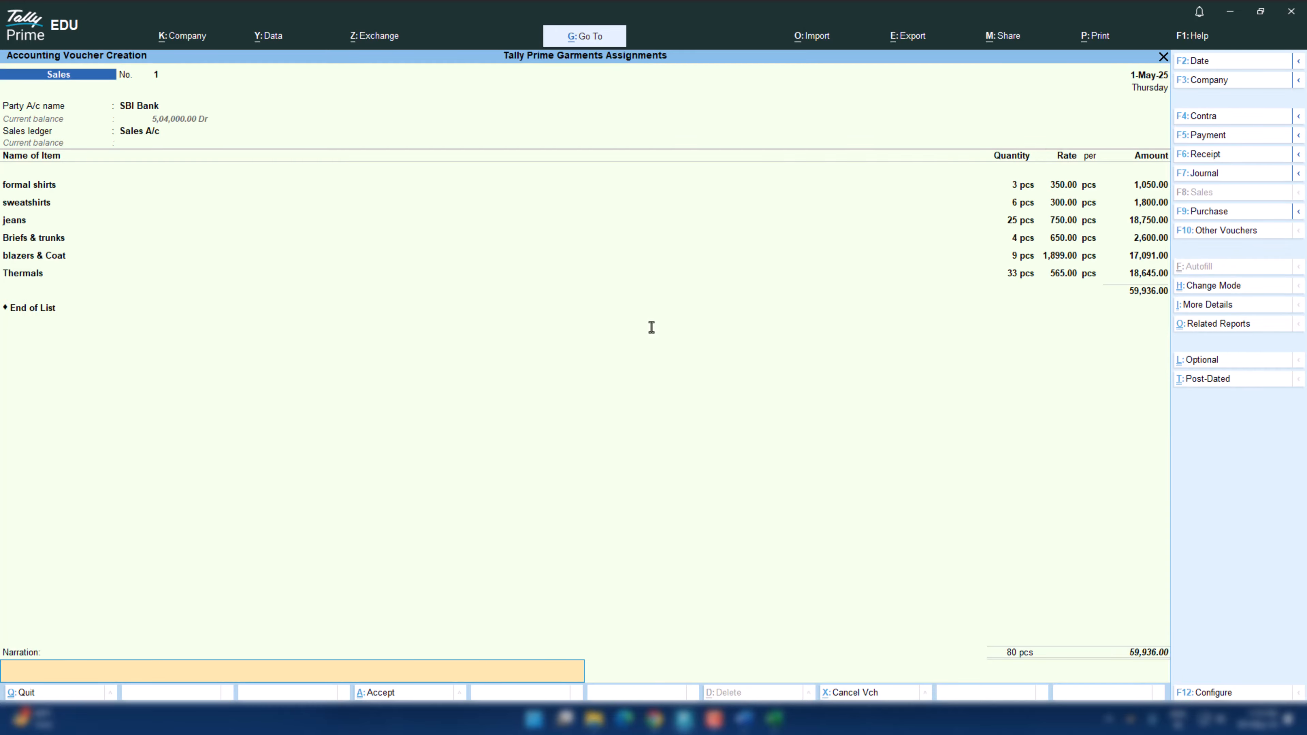
- Save the SBI Bank sales voucher without a narration and find question 7's bank details in the assignment document
{"action": "key", "text": "Return"}
{"action": "key", "text": "Return"}
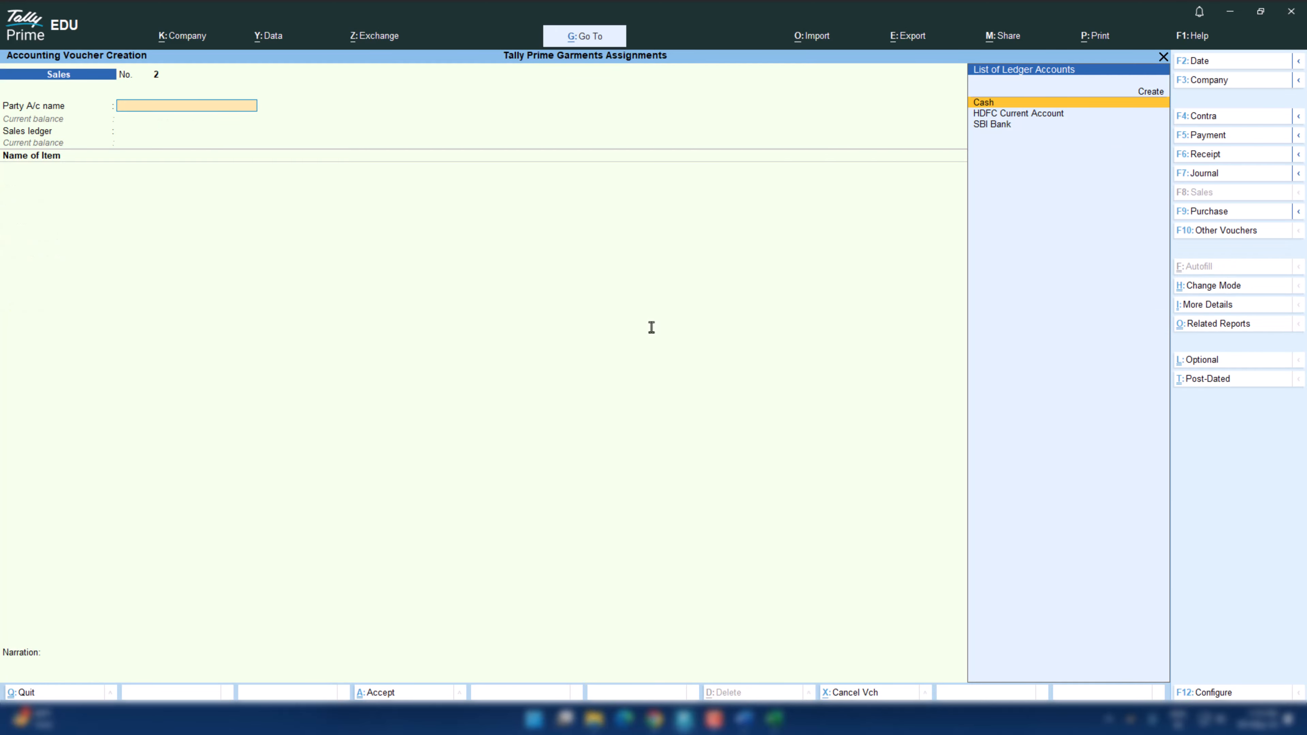
{"action": "key", "text": "alt+Tab"}
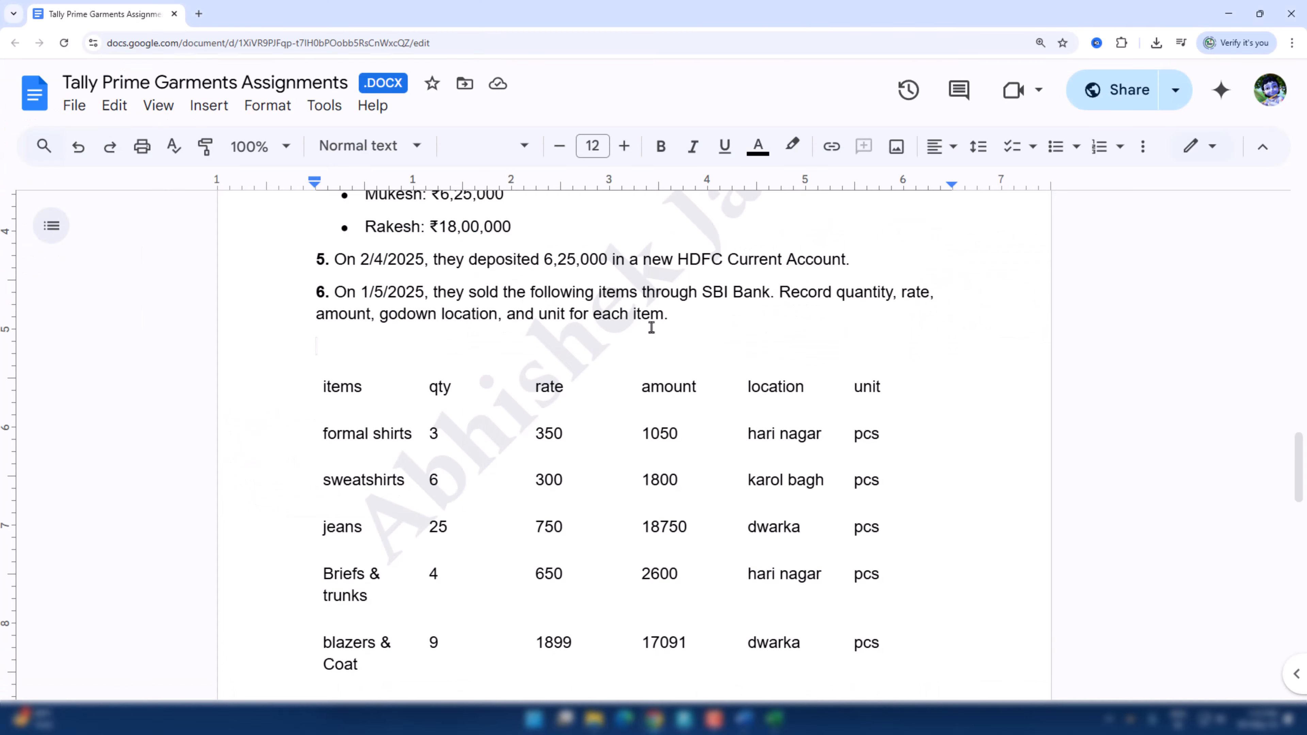
{"action": "scroll", "coordinate": [651, 327], "scroll_direction": "down", "scroll_amount": 10}
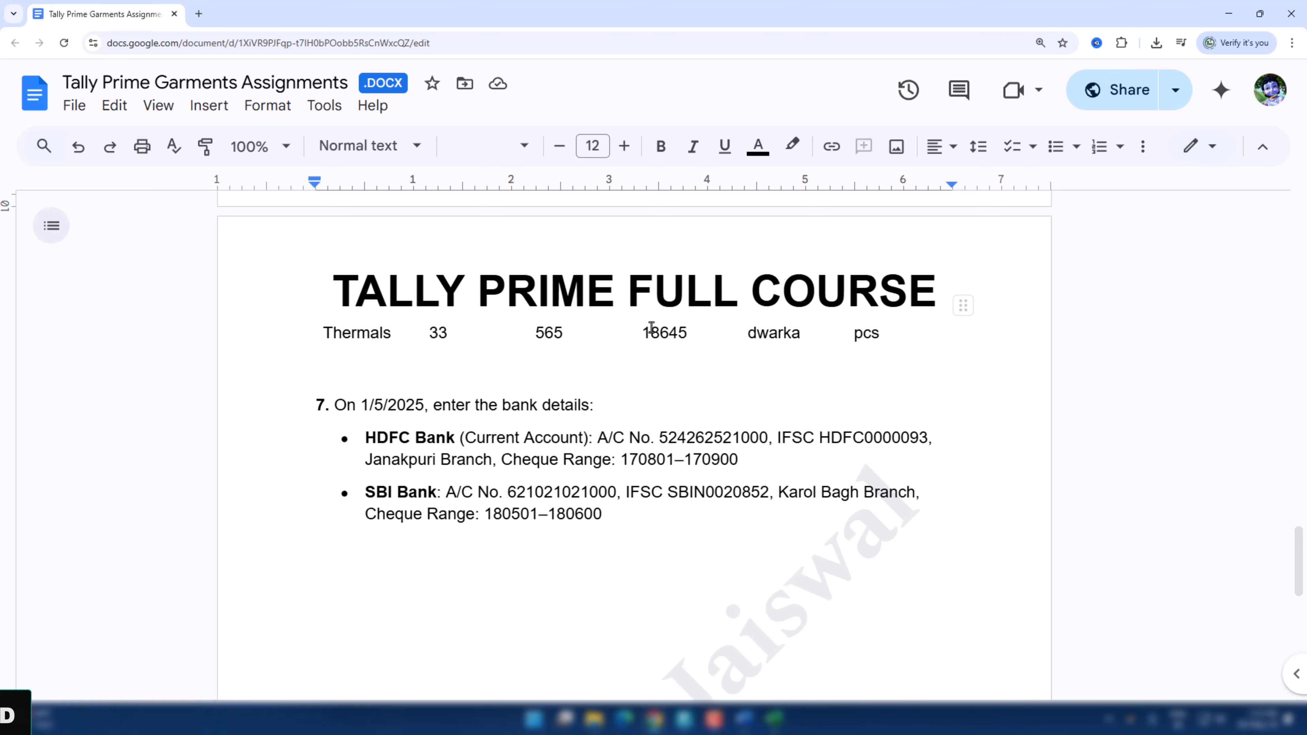
- Leave voucher entry in Tally Prime and bring up the list of ledgers for alteration
{"action": "key", "text": "alt+Tab"}
{"action": "key", "text": "Escape"}
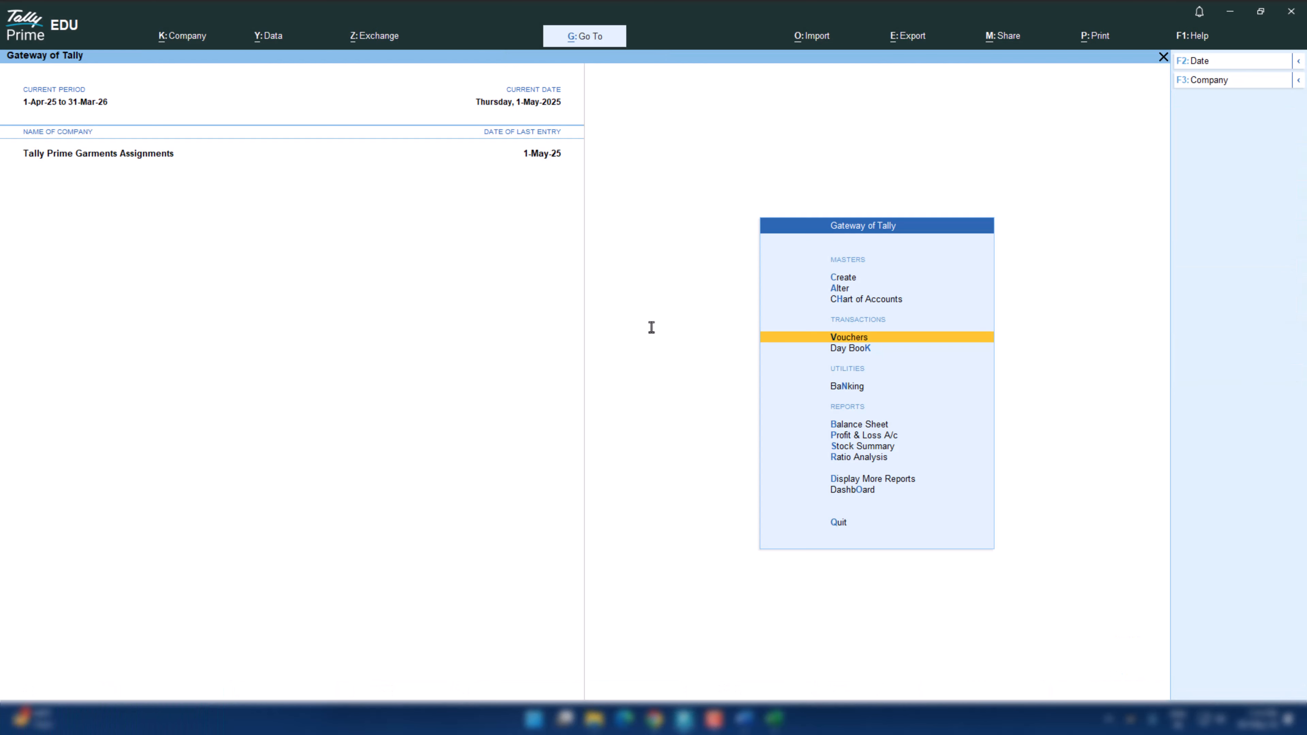
{"action": "key", "text": "Up"}
{"action": "key", "text": "Up"}
{"action": "key", "text": "Return"}
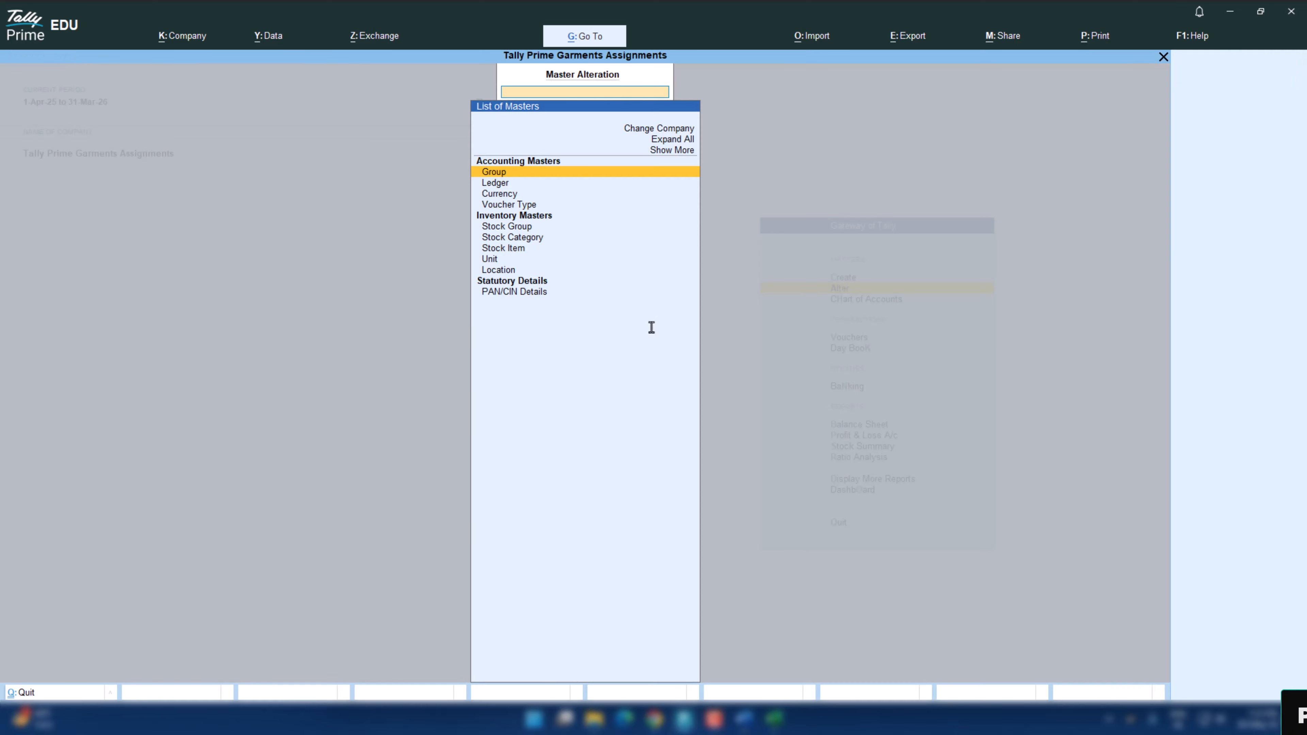
{"action": "key", "text": "Down"}
{"action": "key", "text": "Return"}
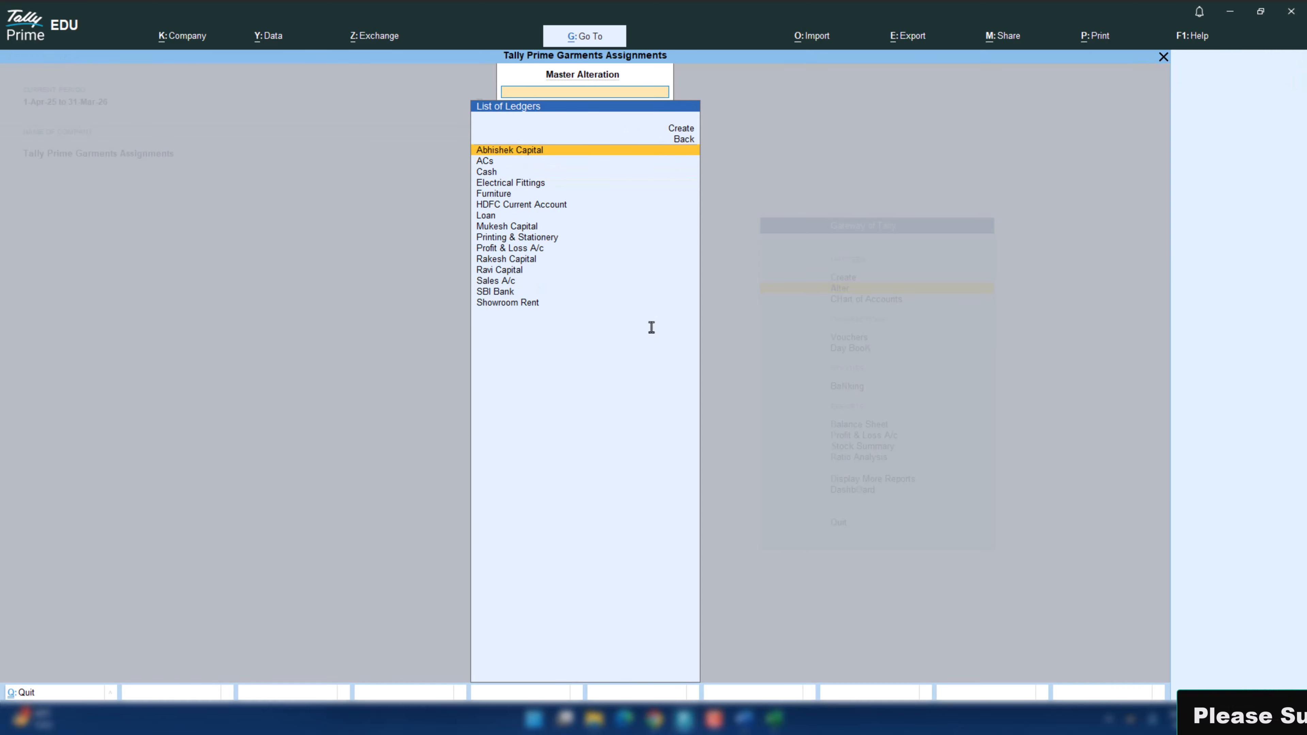
{"action": "key", "text": "alt+Tab"}
{"action": "key", "text": "alt+Tab"}
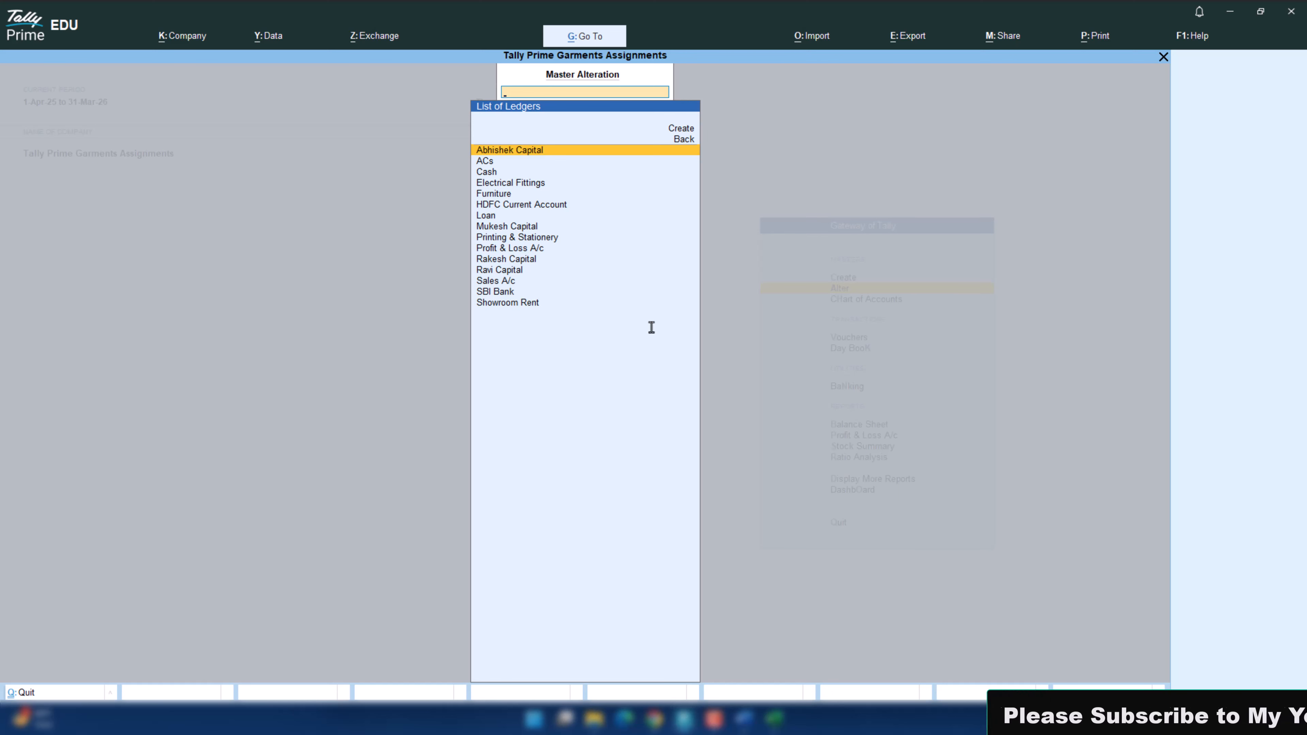
- Open the HDFC Current Account ledger for alteration
{"action": "key", "text": "Down"}
{"action": "key", "text": "Down"}
{"action": "key", "text": "Down"}
{"action": "key", "text": "Down"}
{"action": "key", "text": "Down"}
{"action": "key", "text": "Down"}
{"action": "key", "text": "Up"}
{"action": "key", "text": "Up"}
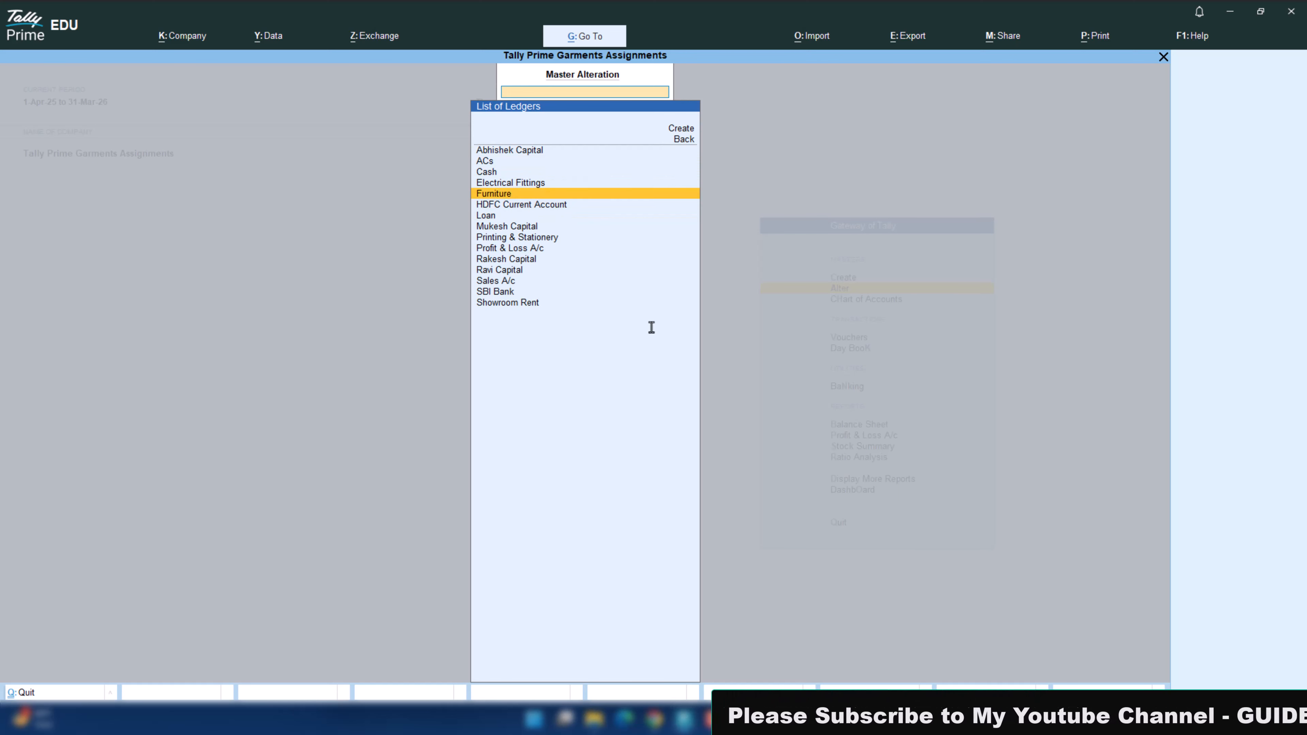
{"action": "key", "text": "Down"}
{"action": "key", "text": "Down"}
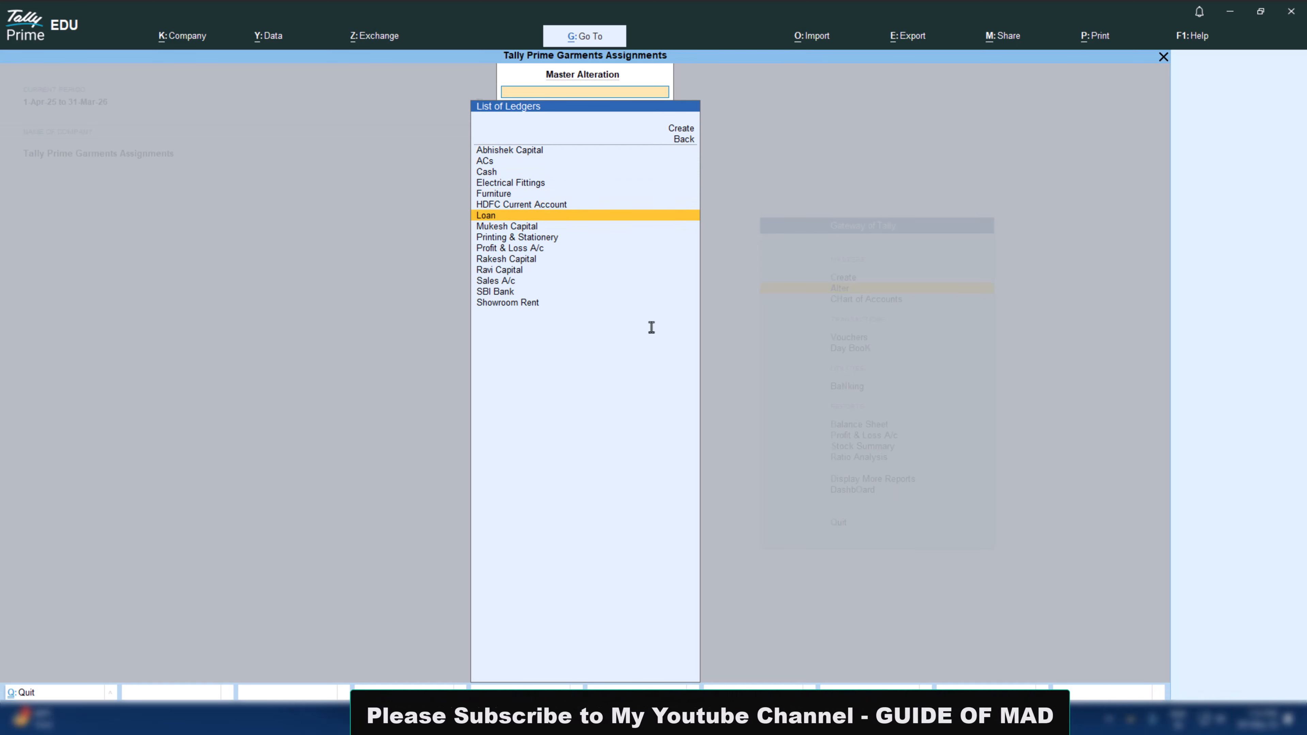
{"action": "key", "text": "Up"}
{"action": "key", "text": "Return"}
- Copy the HDFC account number from question 7 of the assignment into the ledger's account number field
{"action": "key", "text": "Return"}
{"action": "key", "text": "Return"}
{"action": "key", "text": "Return"}
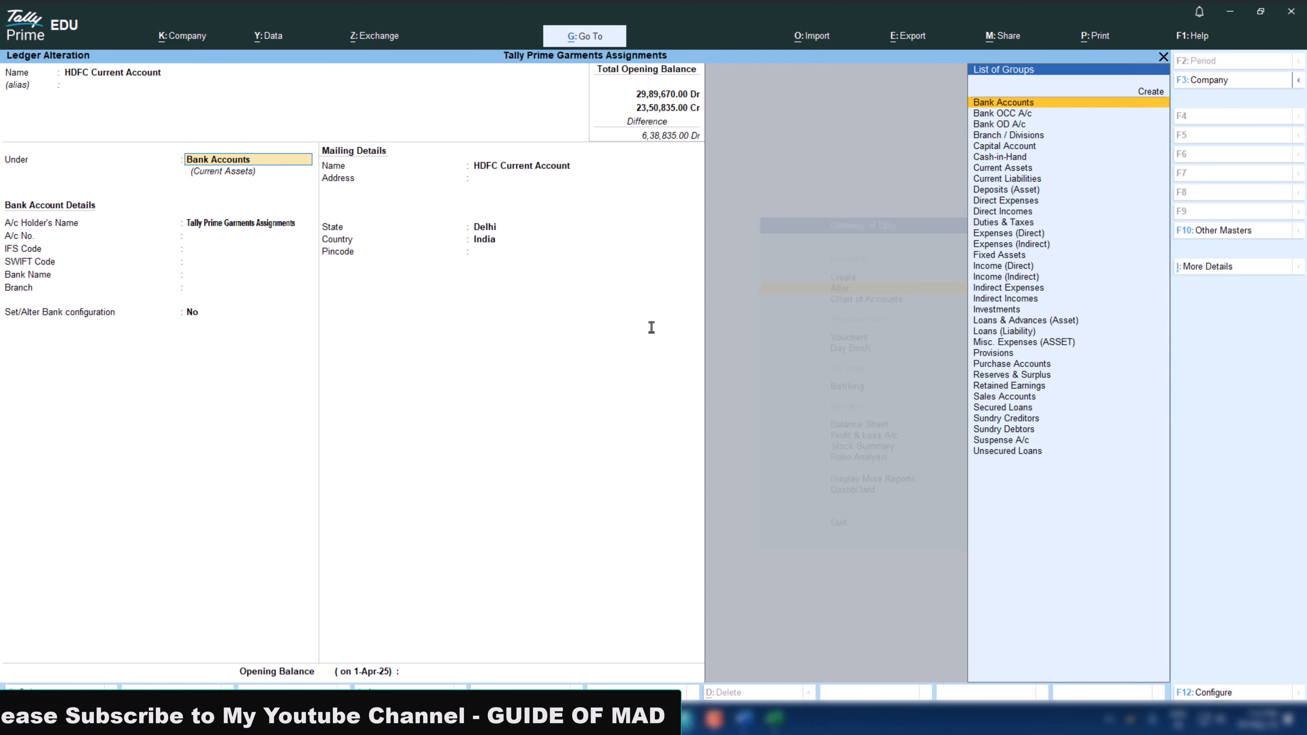
{"action": "key", "text": "alt+Tab"}
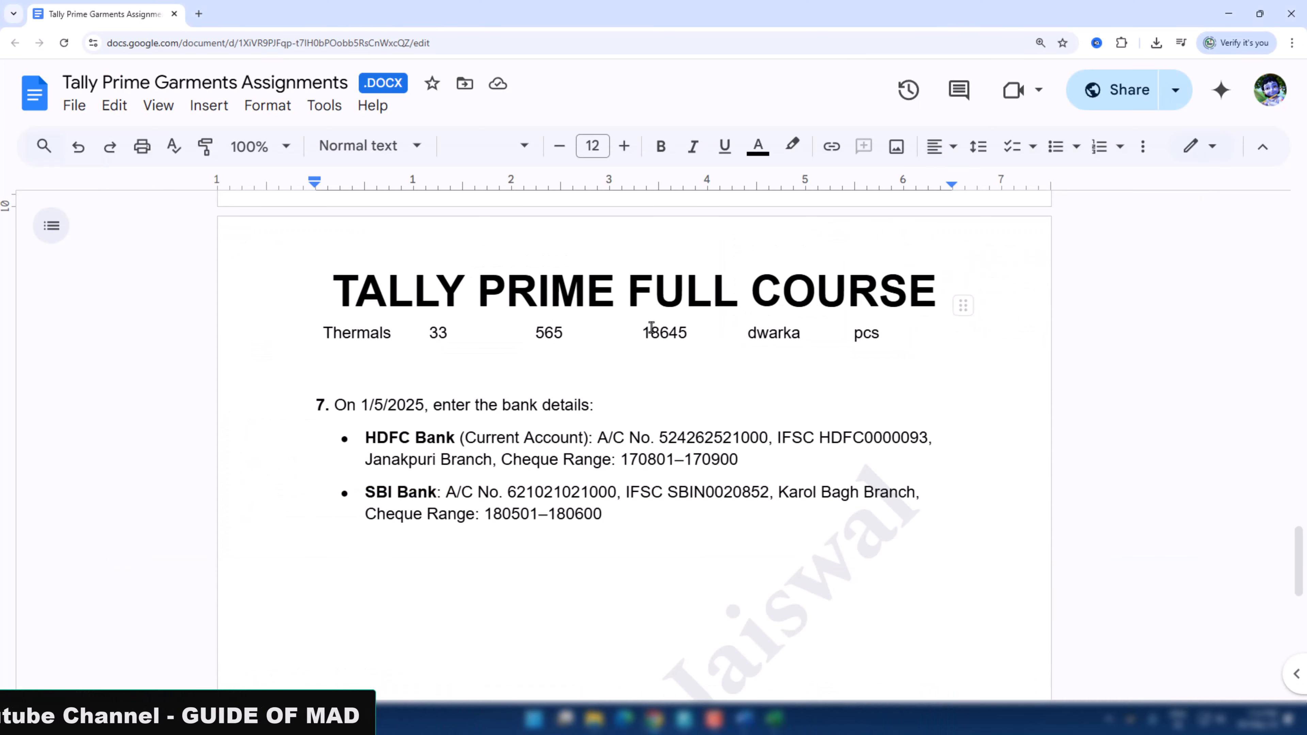
{"action": "double_click", "coordinate": [681, 440]}
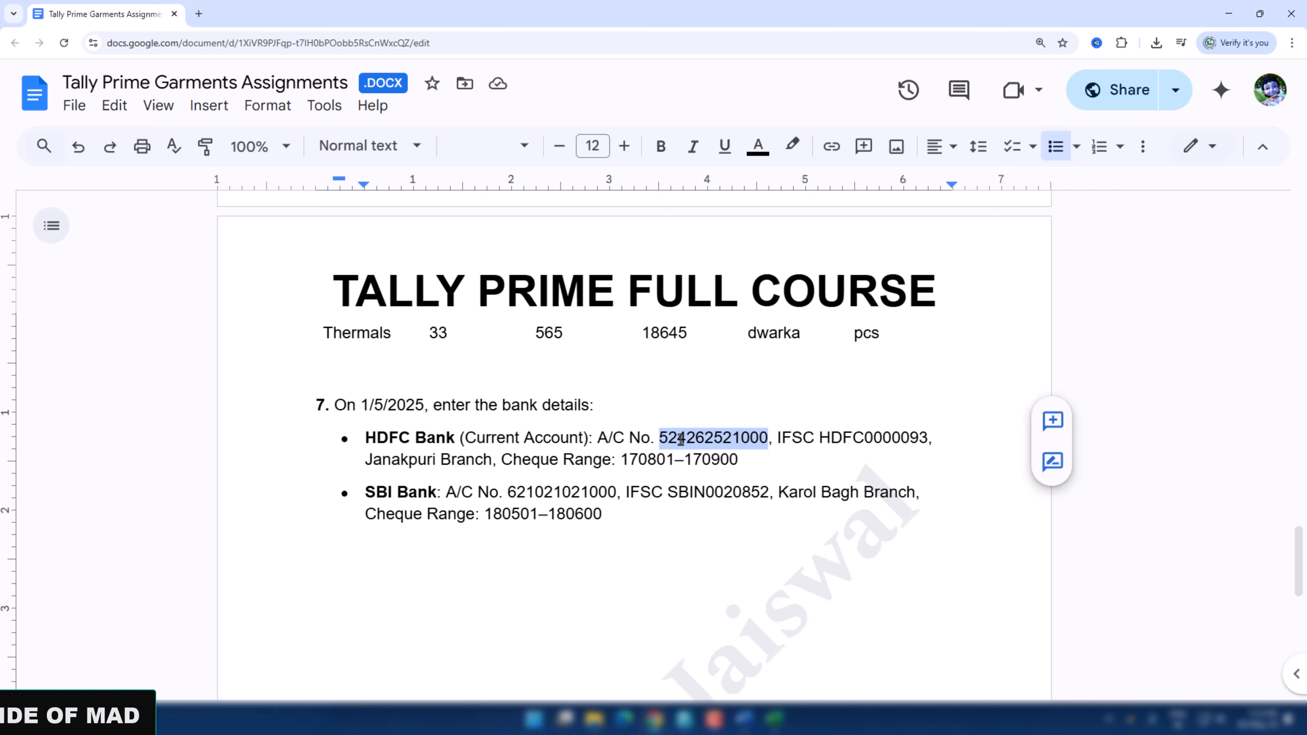
{"action": "key", "text": "ctrl+m"}
{"action": "key", "text": "alt+Tab"}
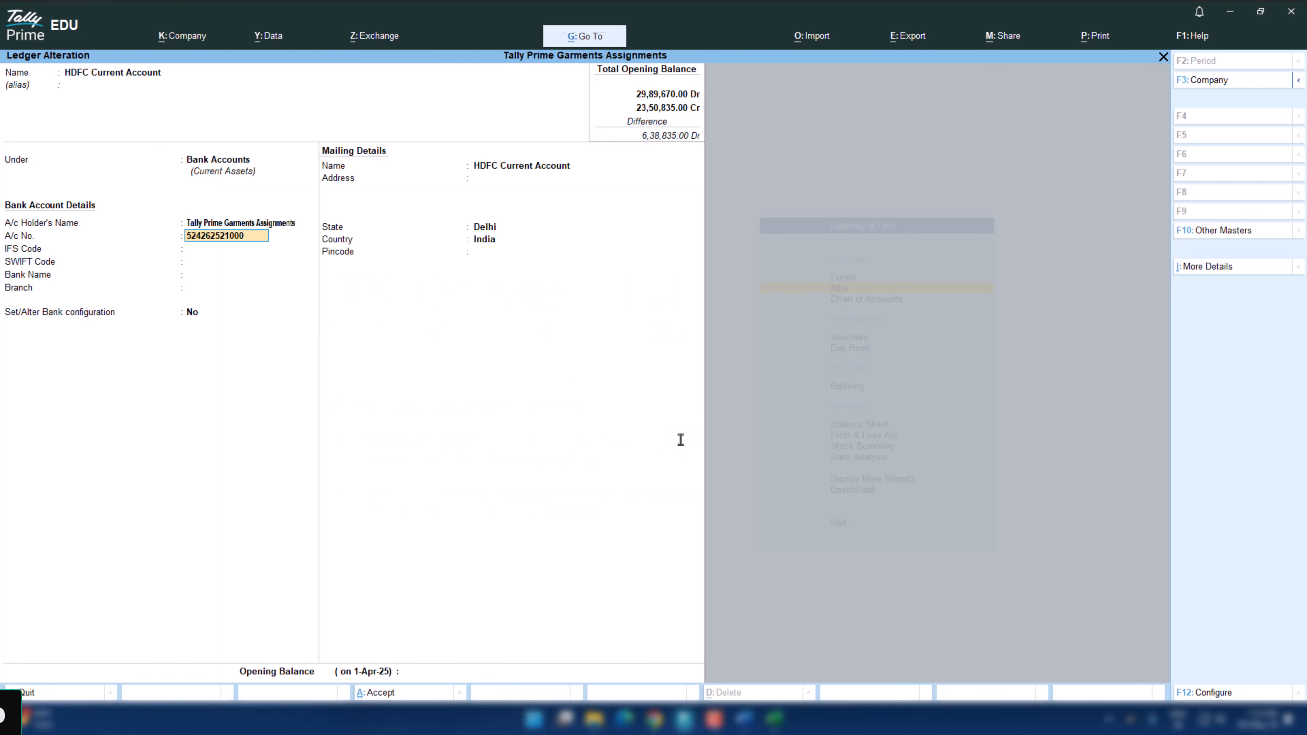
- Copy the HDFC IFSC from the assignment and set the ledger's IFS Code to HDFC0000093
{"action": "key", "text": "alt+Tab"}
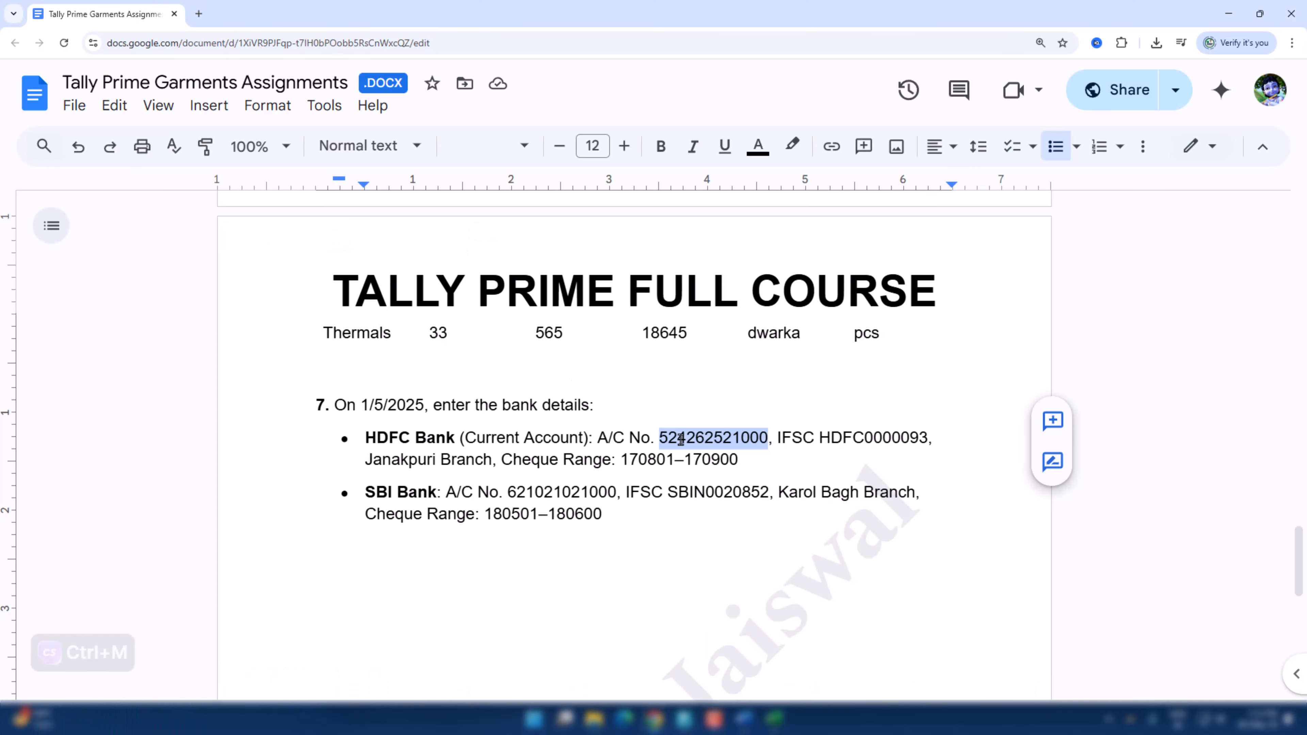
{"action": "double_click", "coordinate": [874, 437]}
{"action": "key", "text": "alt+Tab"}
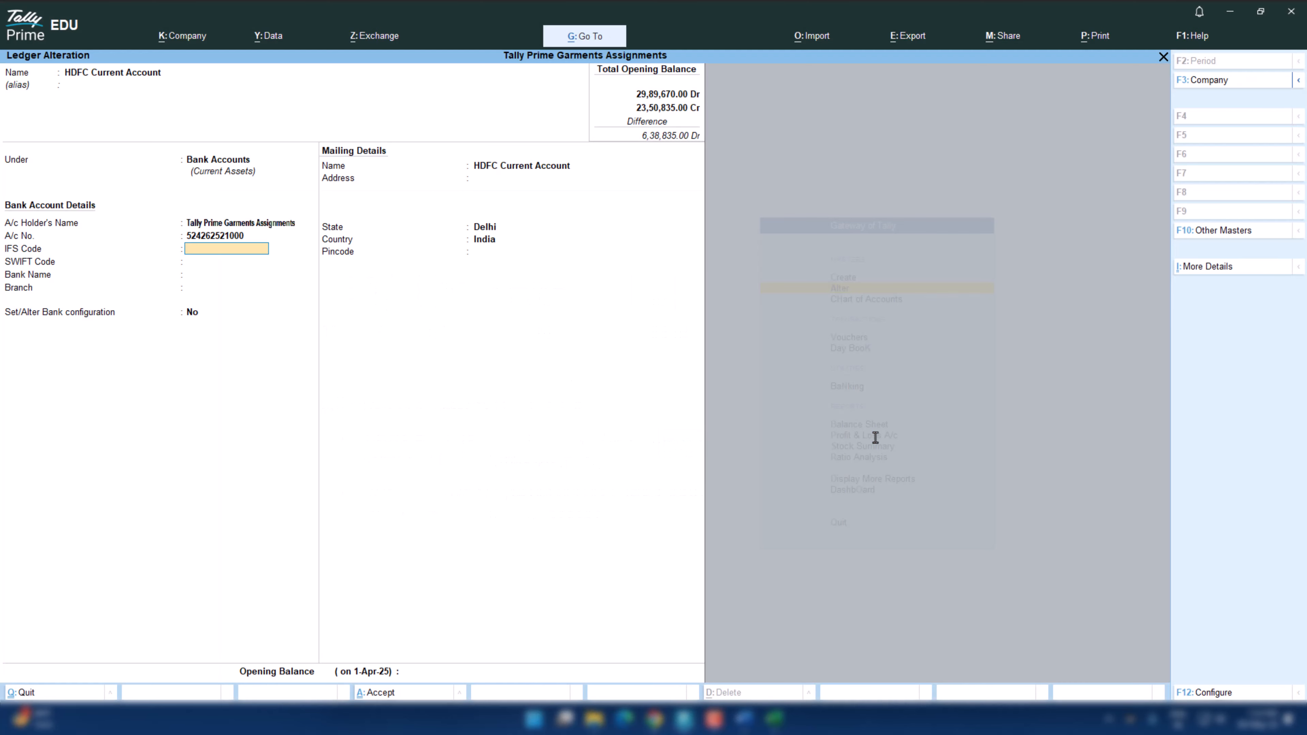
- Leave the SWIFT code empty and the bank name as Not Applicable, and copy Janakpuri Branch from the assignment as the branch
{"action": "key", "text": "alt+Tab"}
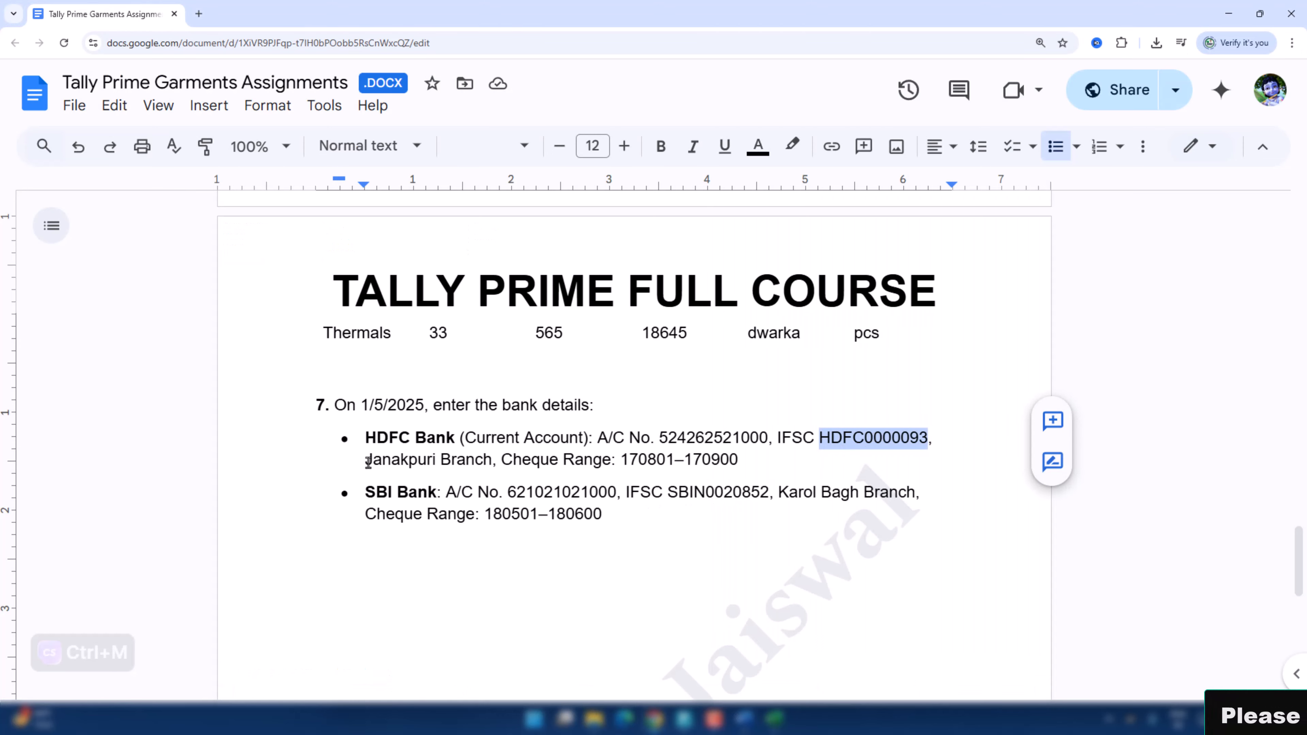
{"action": "left_click_drag", "start_coordinate": [368, 462], "coordinate": [491, 463]}
{"action": "key", "text": "ctrl+c"}
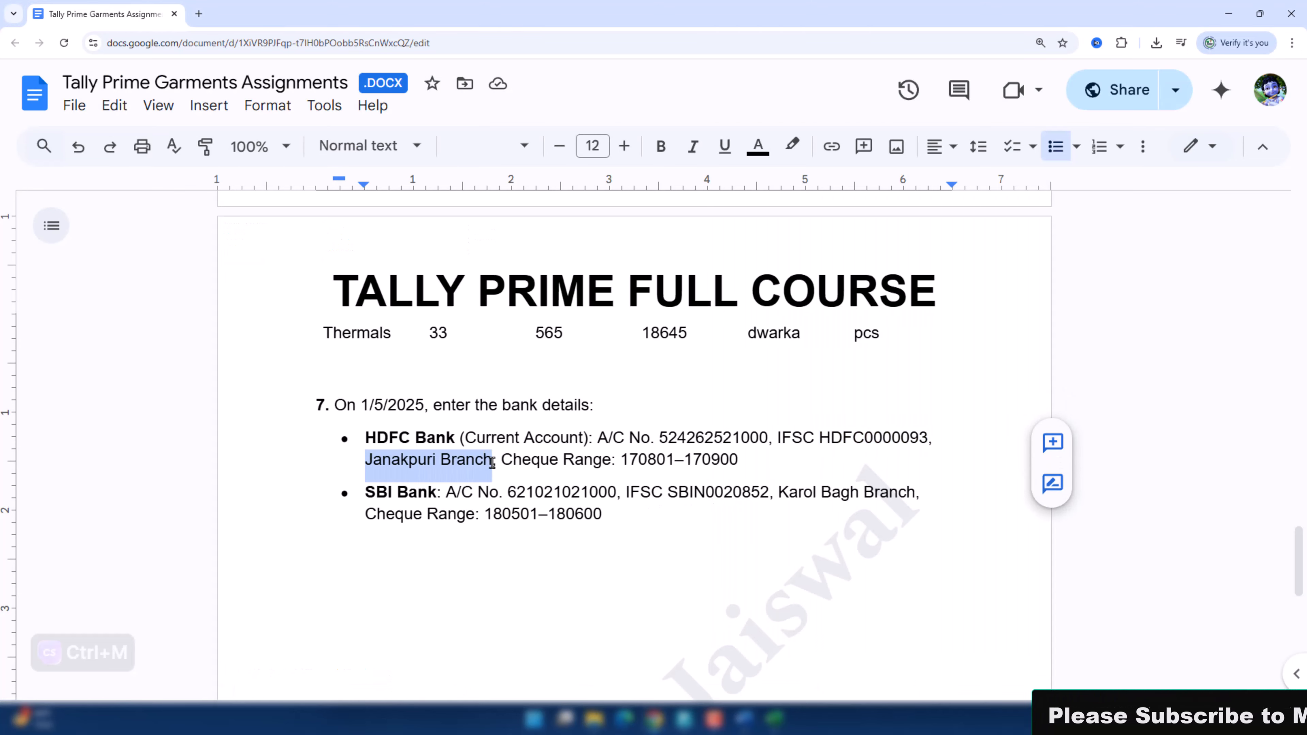
{"action": "key", "text": "alt+Tab"}
{"action": "key", "text": "Return"}
{"action": "key", "text": "Return"}
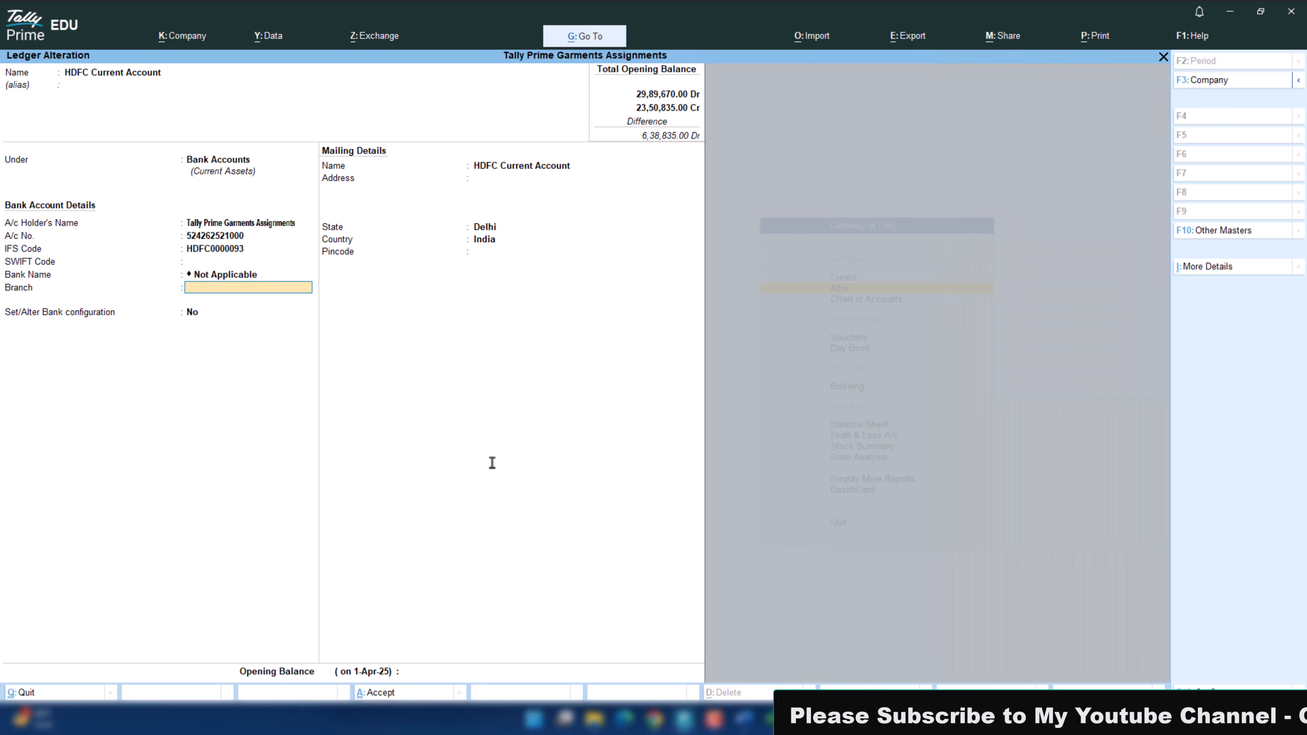
{"action": "key", "text": "ctrl+v"}
{"action": "key", "text": "Return"}
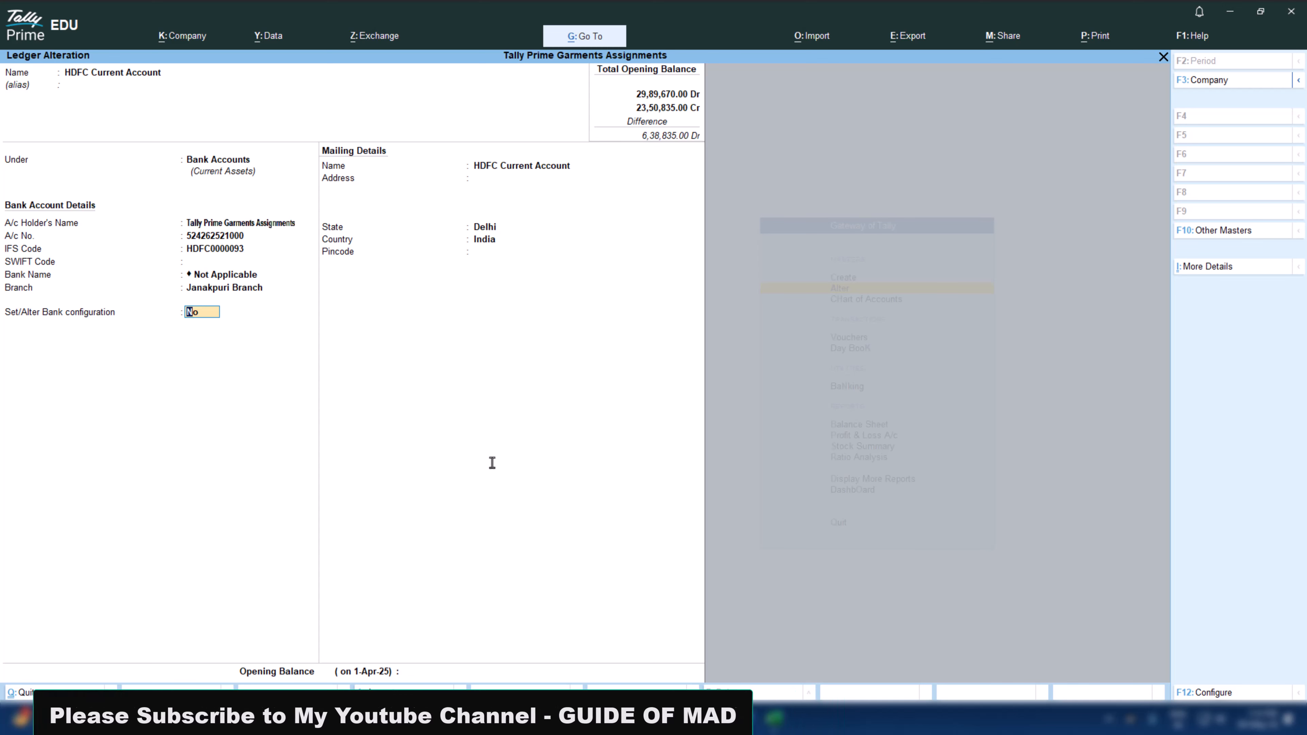
- Set the HDFC ledger's bank configuration to Yes and enable setting the range for cheque books
{"action": "type", "text": "y"}
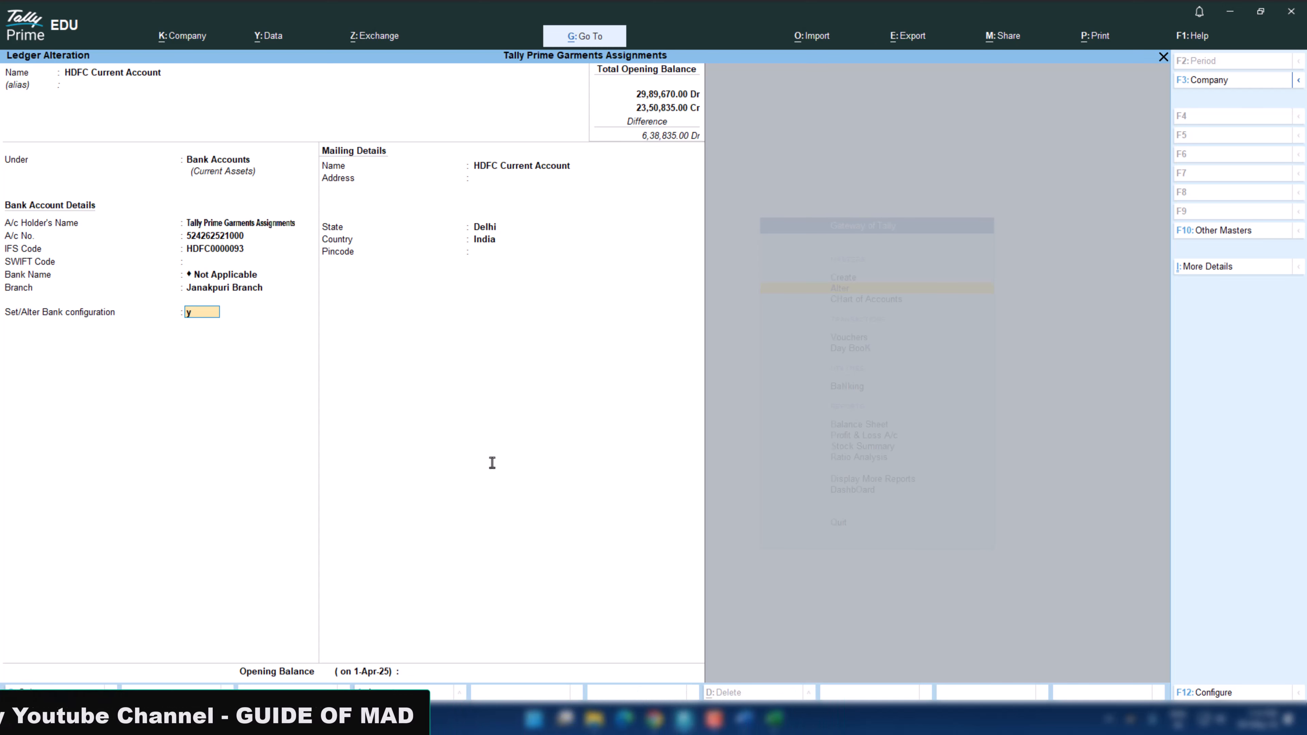
{"action": "key", "text": "Return"}
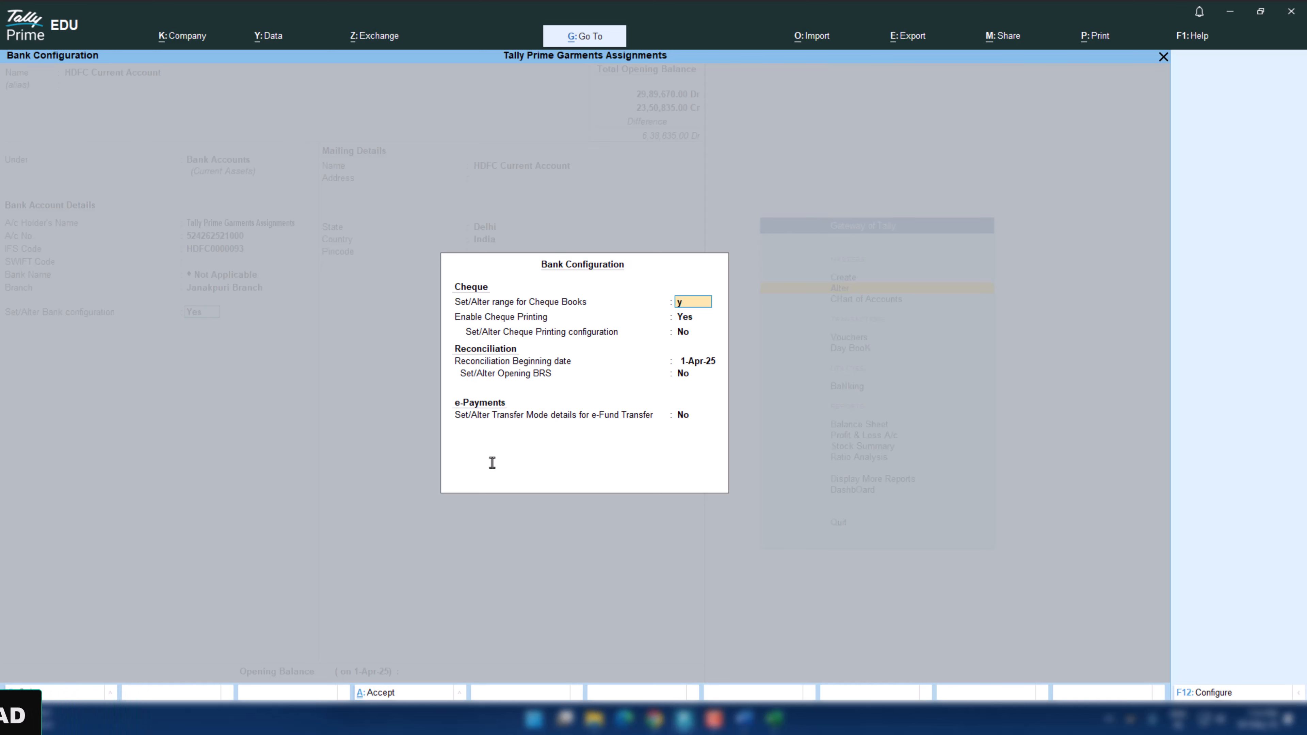
{"action": "key", "text": "Return"}
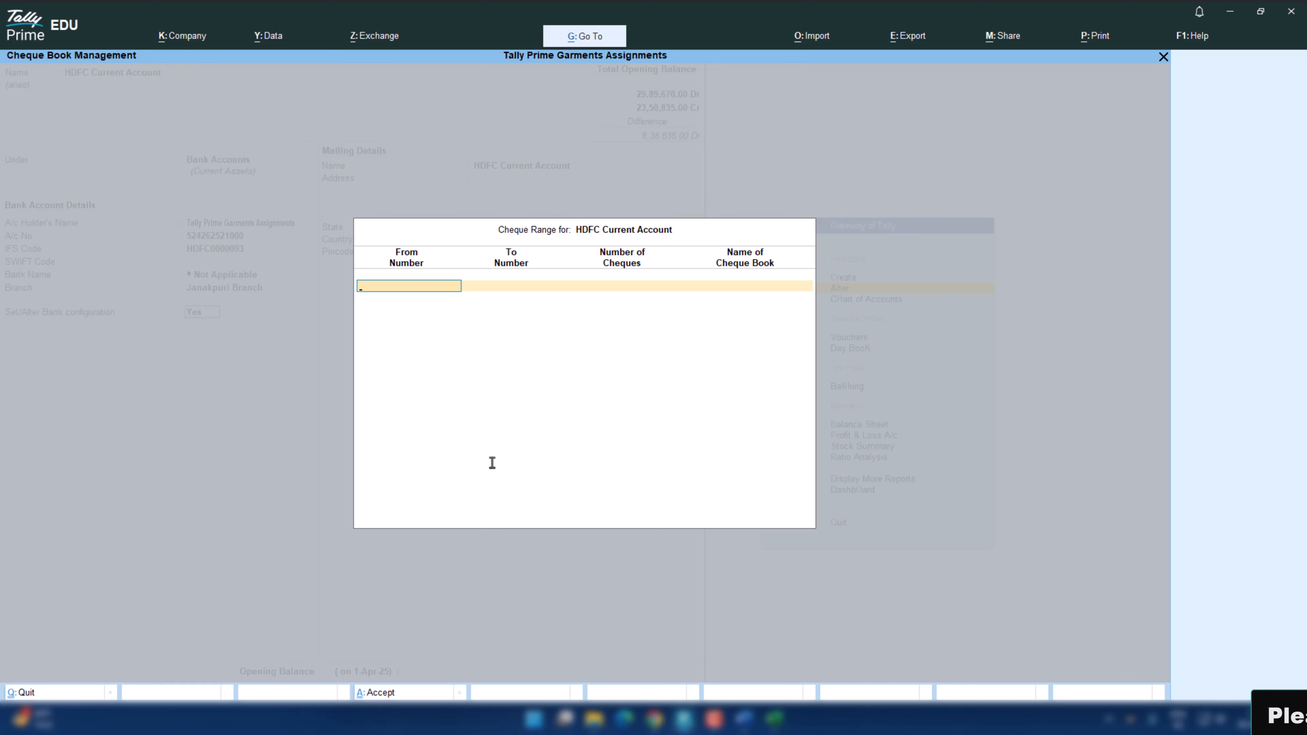
- Set the HDFC cheque range to start at 170801 with 100 cheques, following the assignment
{"action": "key", "text": "alt+Tab"}
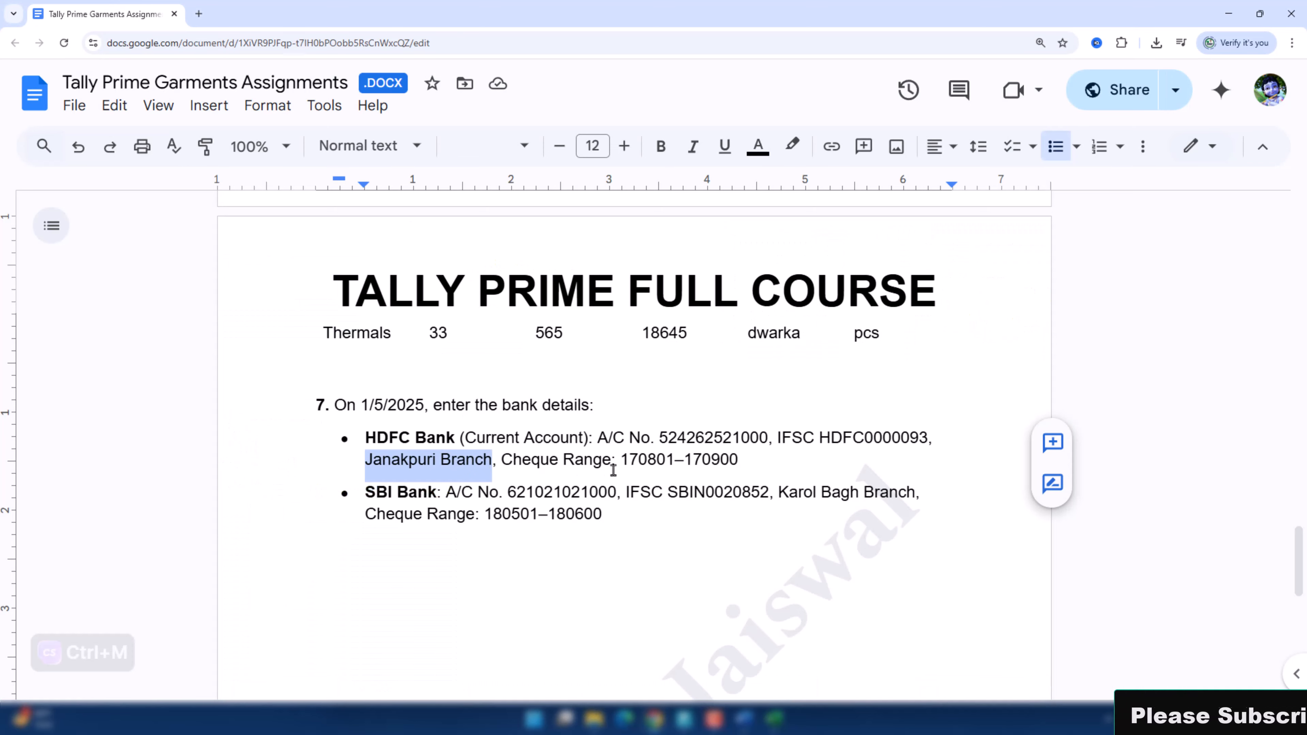
{"action": "key", "text": "alt+Tab"}
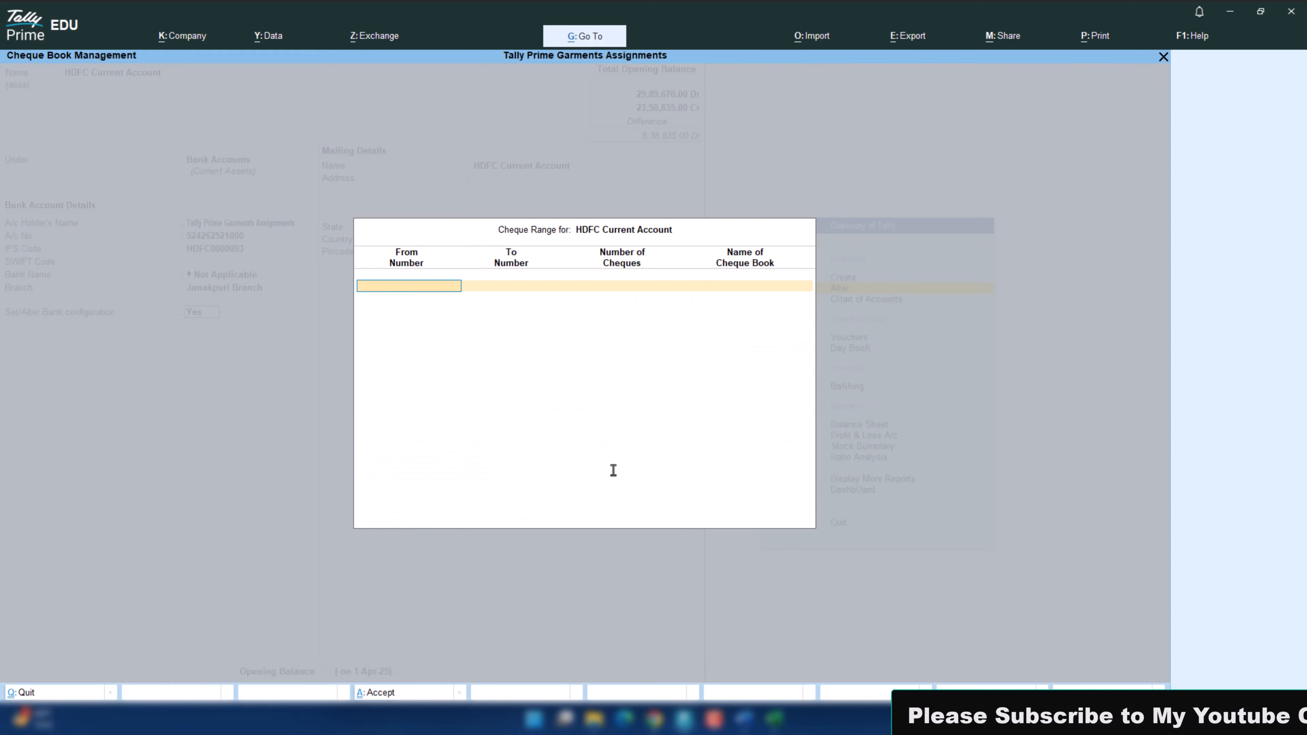
{"action": "type", "text": "17"}
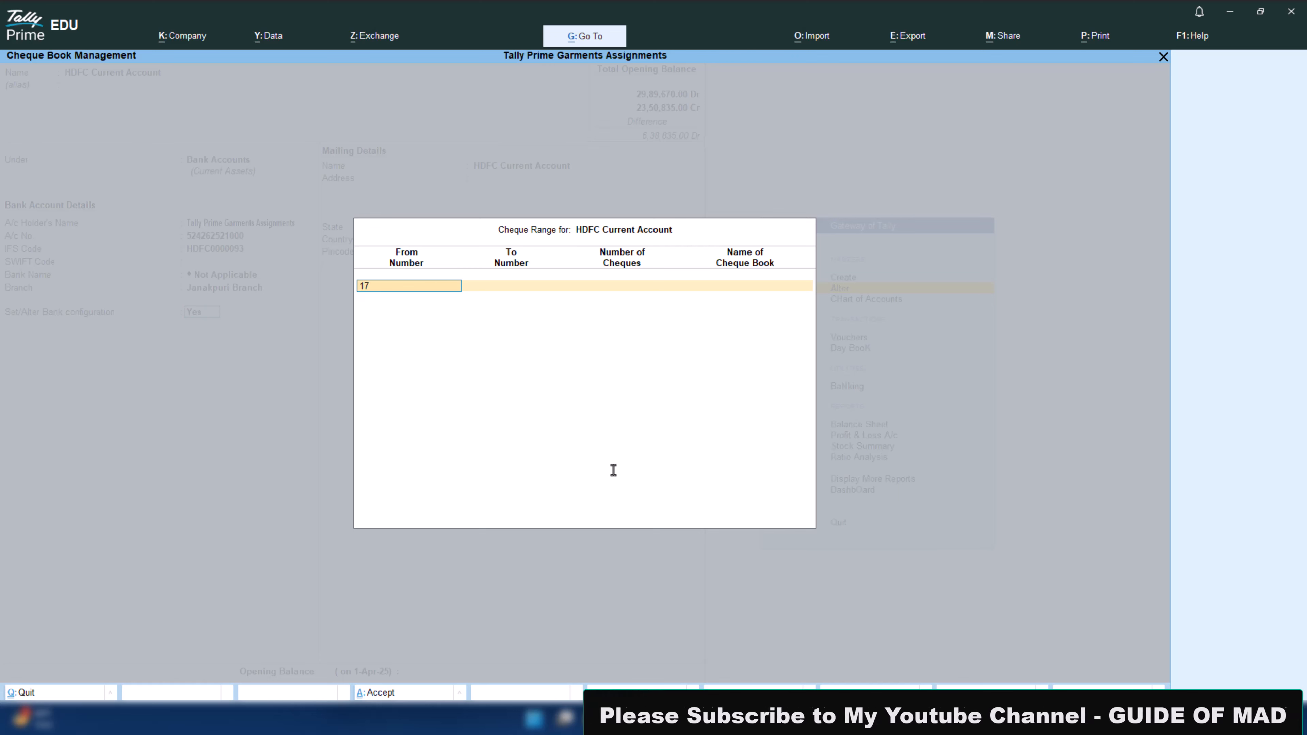
{"action": "type", "text": "08"}
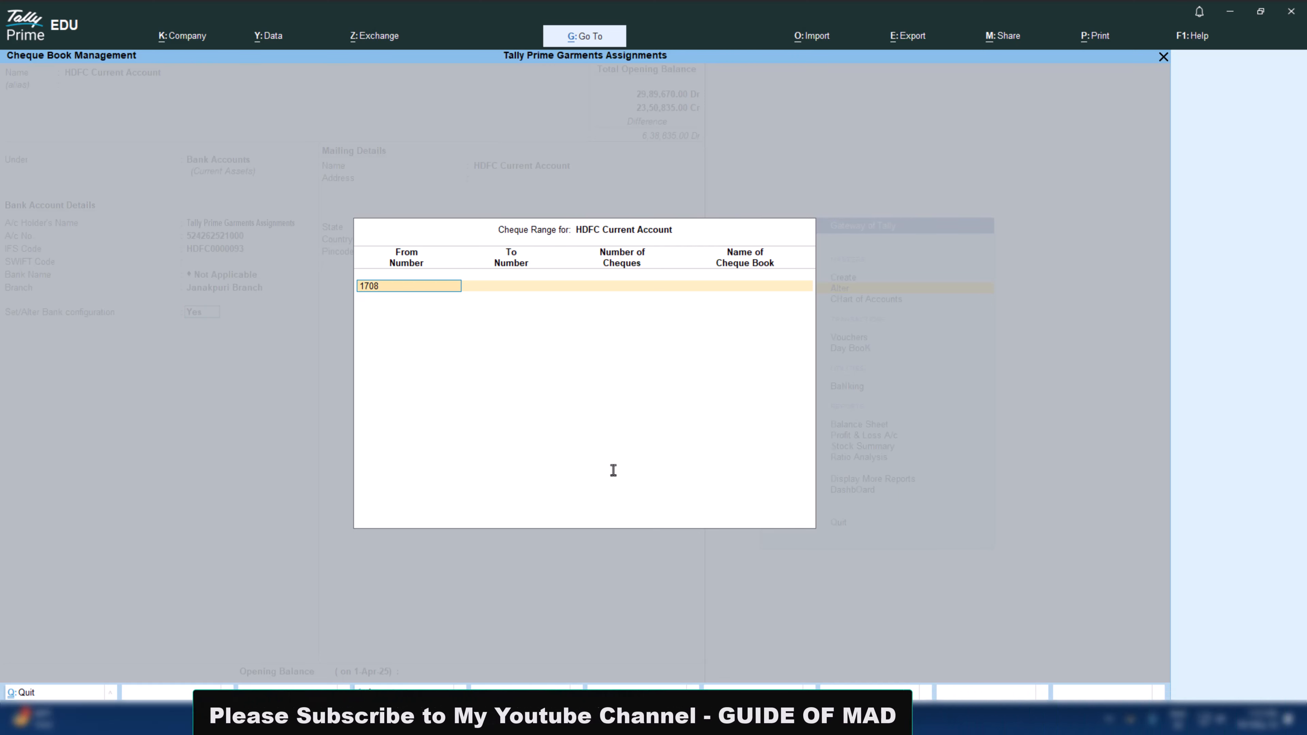
{"action": "type", "text": "01"}
{"action": "key", "text": "Return"}
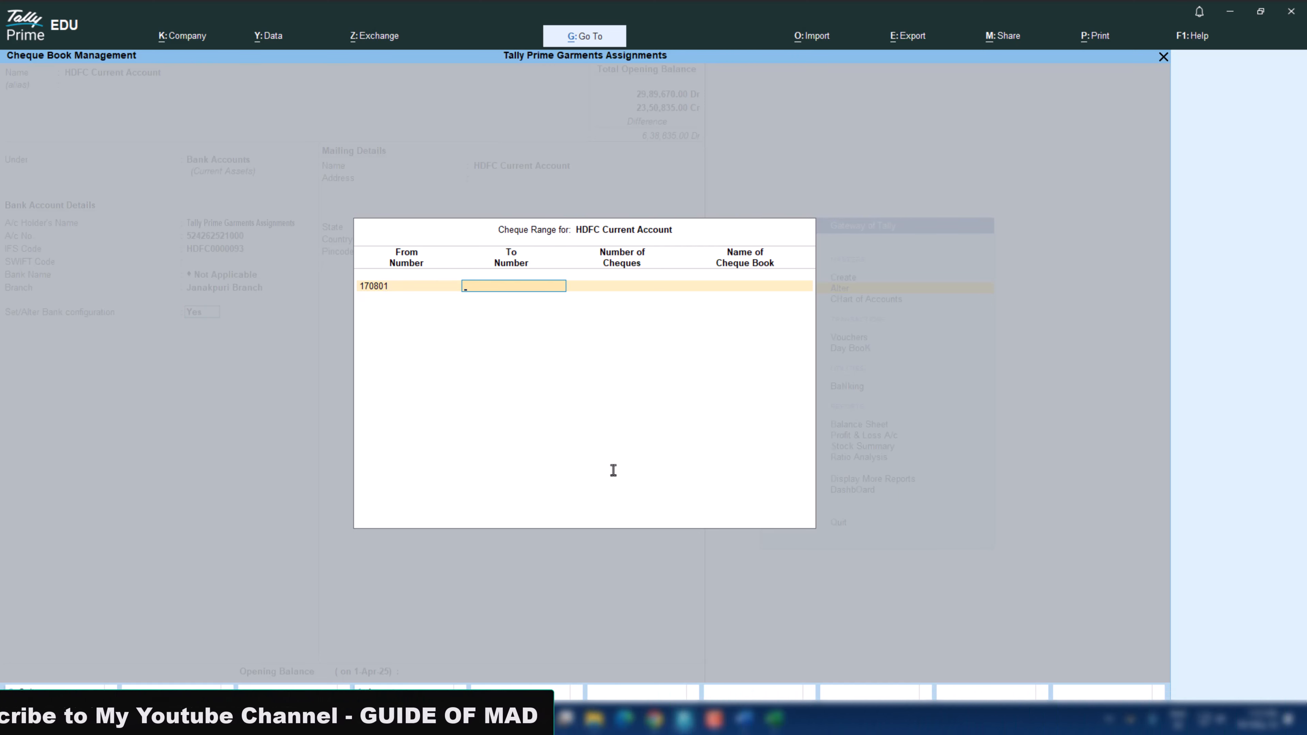
{"action": "key", "text": "Return"}
{"action": "type", "text": "100"}
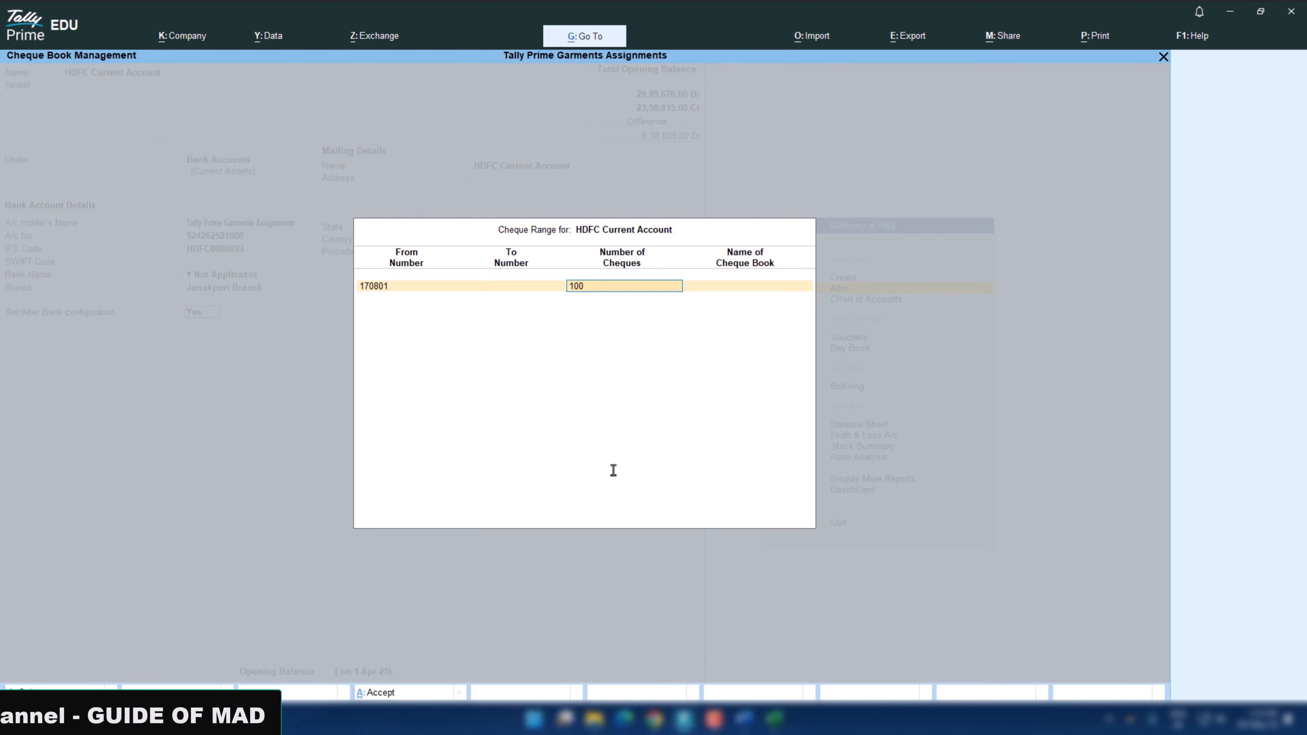
{"action": "key", "text": "Return"}
- Check the range's end number against the assignment and name the cheque book Cheque Book 1
{"action": "key", "text": "alt+Tab"}
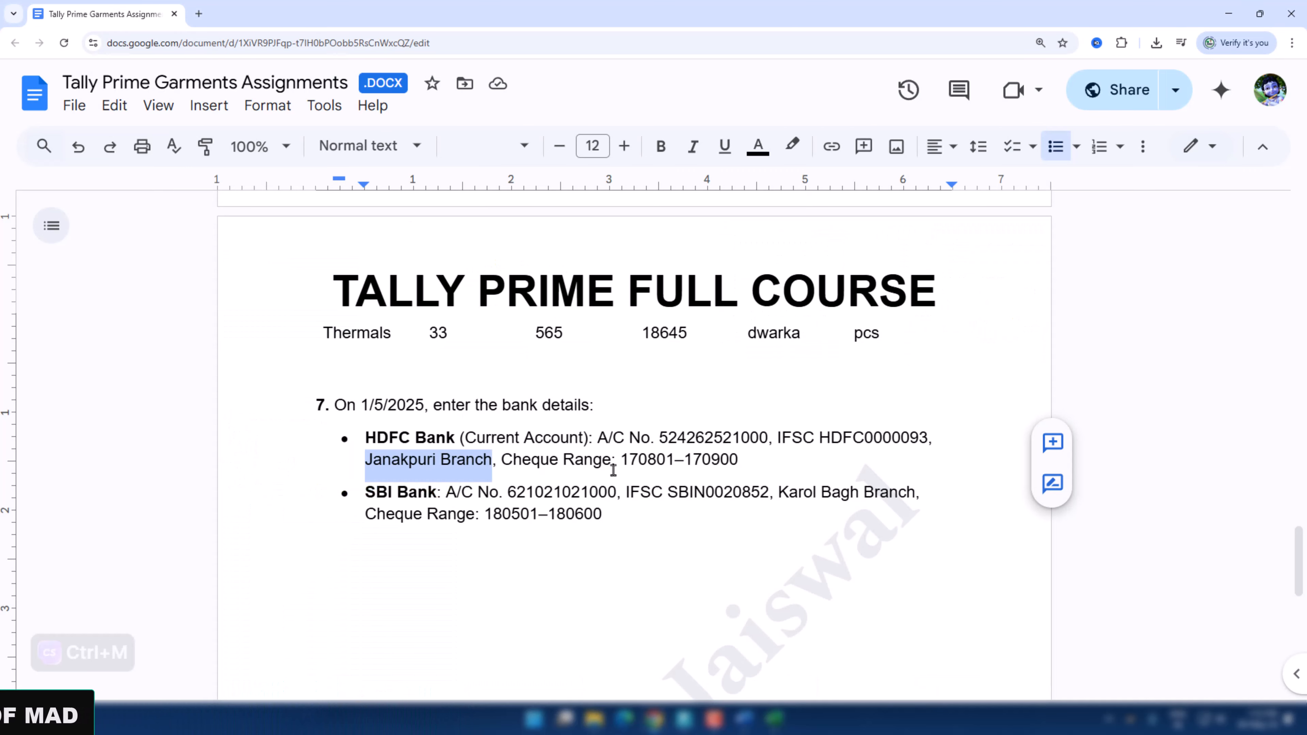
{"action": "left_click", "coordinate": [613, 470]}
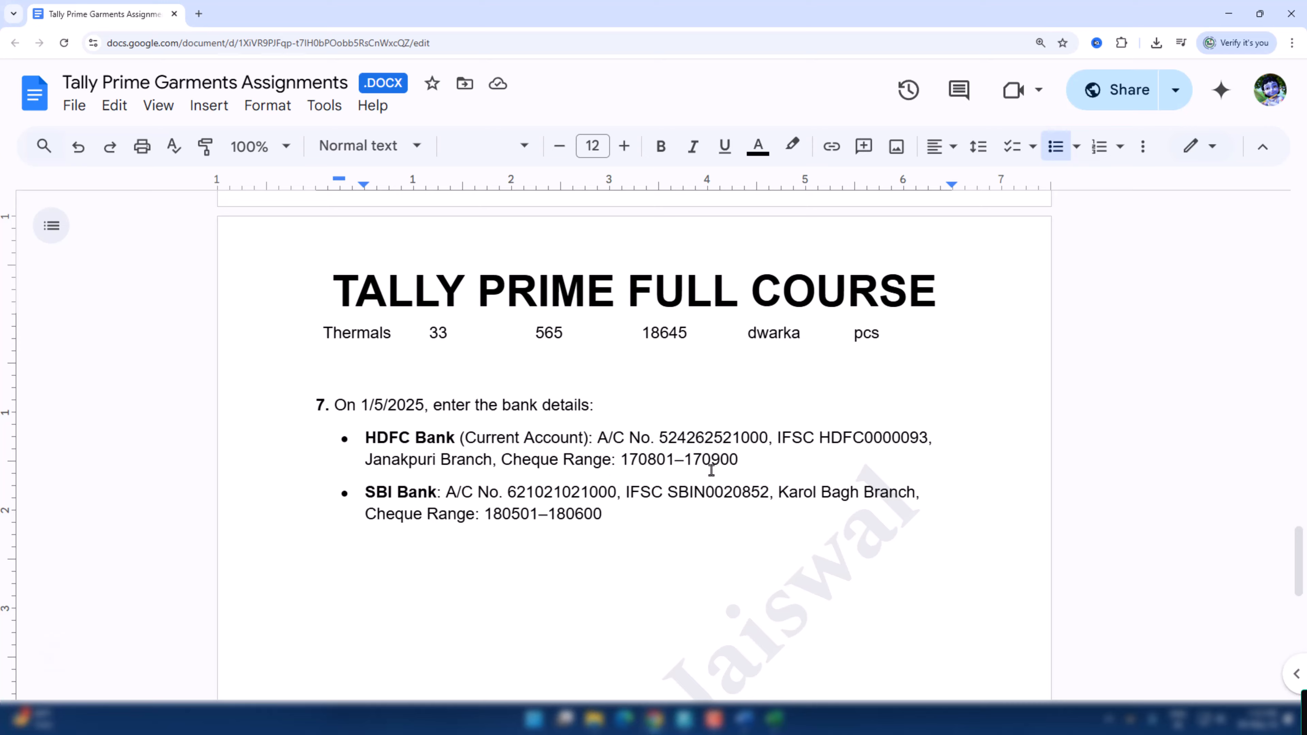
{"action": "key", "text": "alt+Tab"}
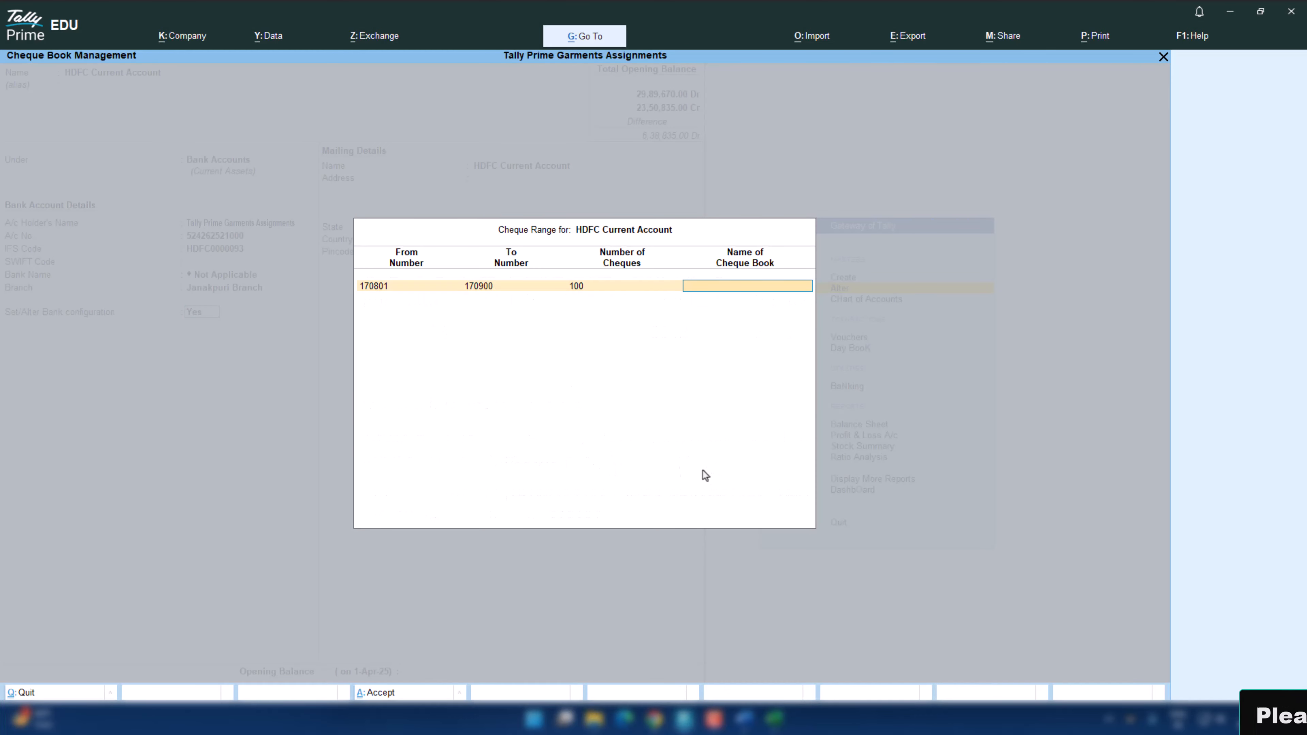
{"action": "type", "text": "Book 1"}
{"action": "key", "text": "Return"}
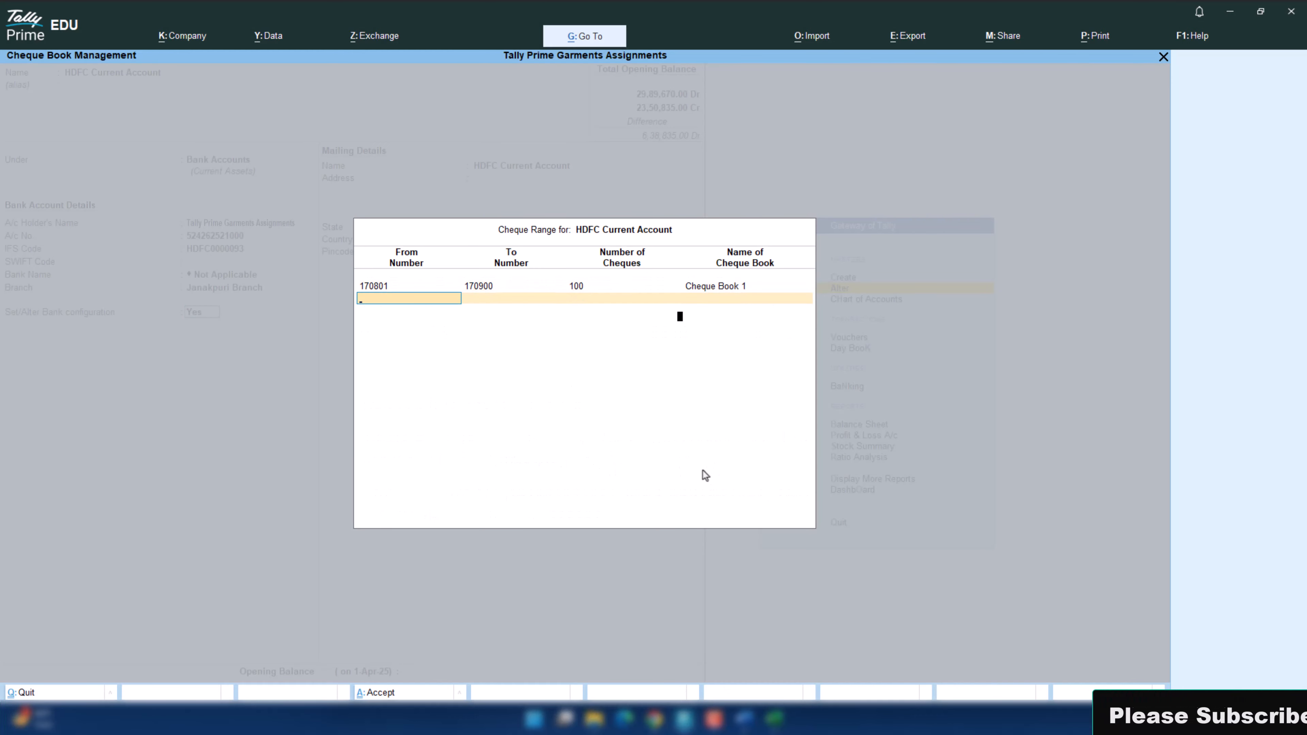
- Accept the cheque range, keep the remaining bank configuration settings, and save the HDFC Current Account ledger
{"action": "key", "text": "Return"}
{"action": "key", "text": "y"}
{"action": "key", "text": "Return"}
{"action": "key", "text": "Return"}
{"action": "key", "text": "Return"}
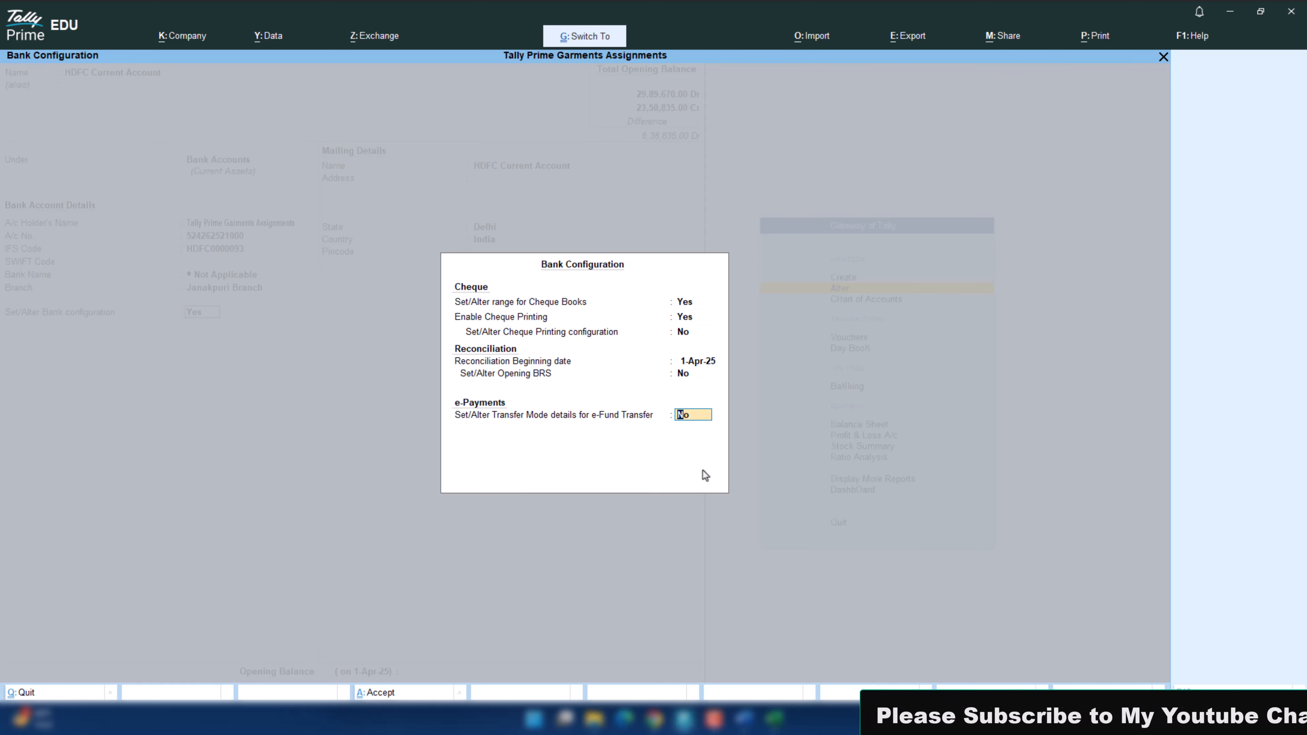
{"action": "key", "text": "Return"}
{"action": "key", "text": "ctrl+a"}
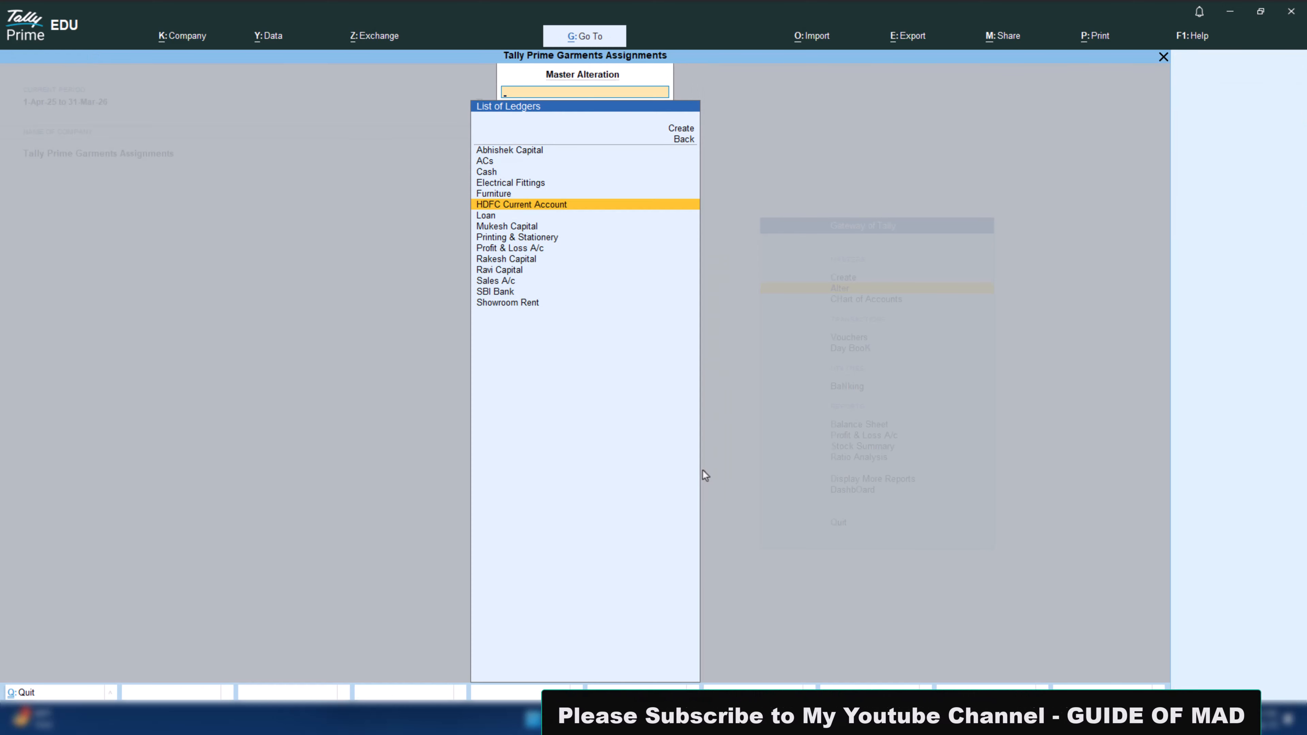
- Open the SBI Bank ledger for alteration
{"action": "key", "text": "Down"}
{"action": "key", "text": "Down"}
{"action": "key", "text": "Down"}
{"action": "key", "text": "Down"}
{"action": "key", "text": "Down"}
{"action": "key", "text": "Down"}
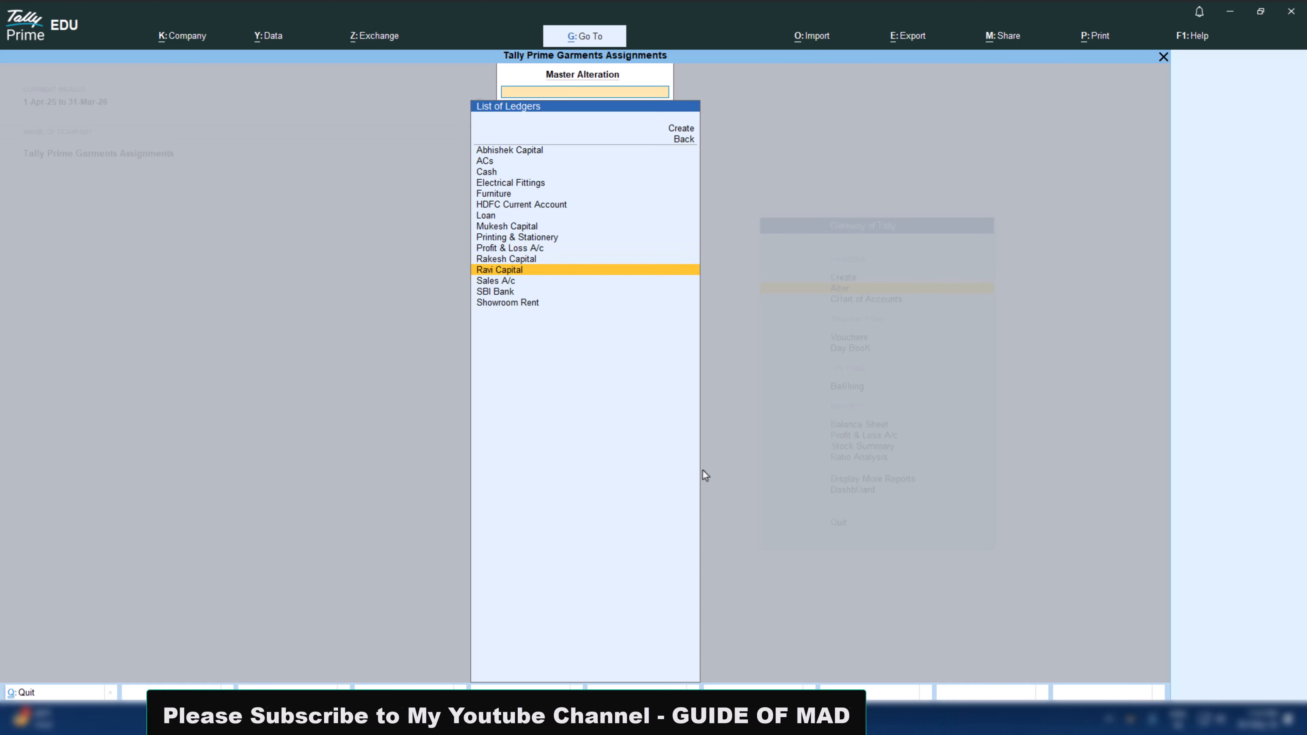
{"action": "key", "text": "Down"}
{"action": "key", "text": "Down"}
{"action": "key", "text": "Return"}
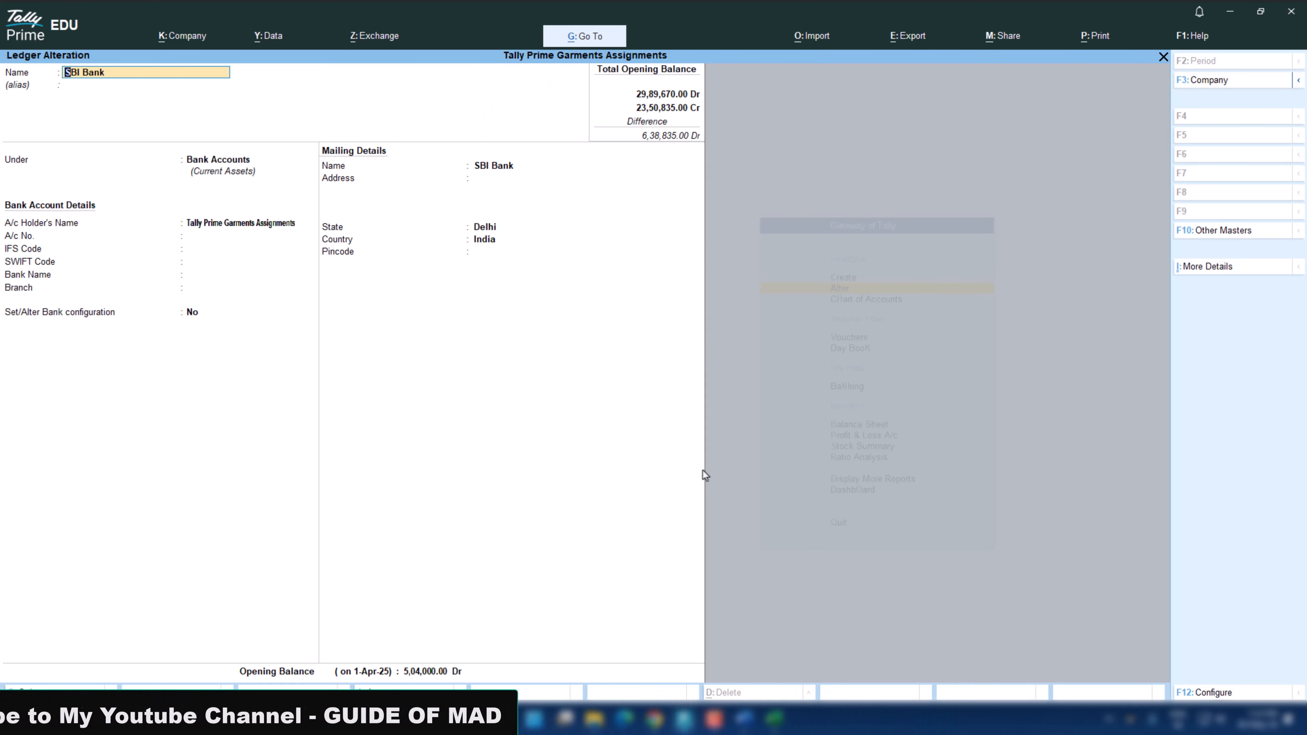
- Advance to the SBI Bank ledger's account number and consult the assignment for its bank details
{"action": "key", "text": "Return"}
{"action": "key", "text": "Return"}
{"action": "key", "text": "Return"}
{"action": "key", "text": "Return"}
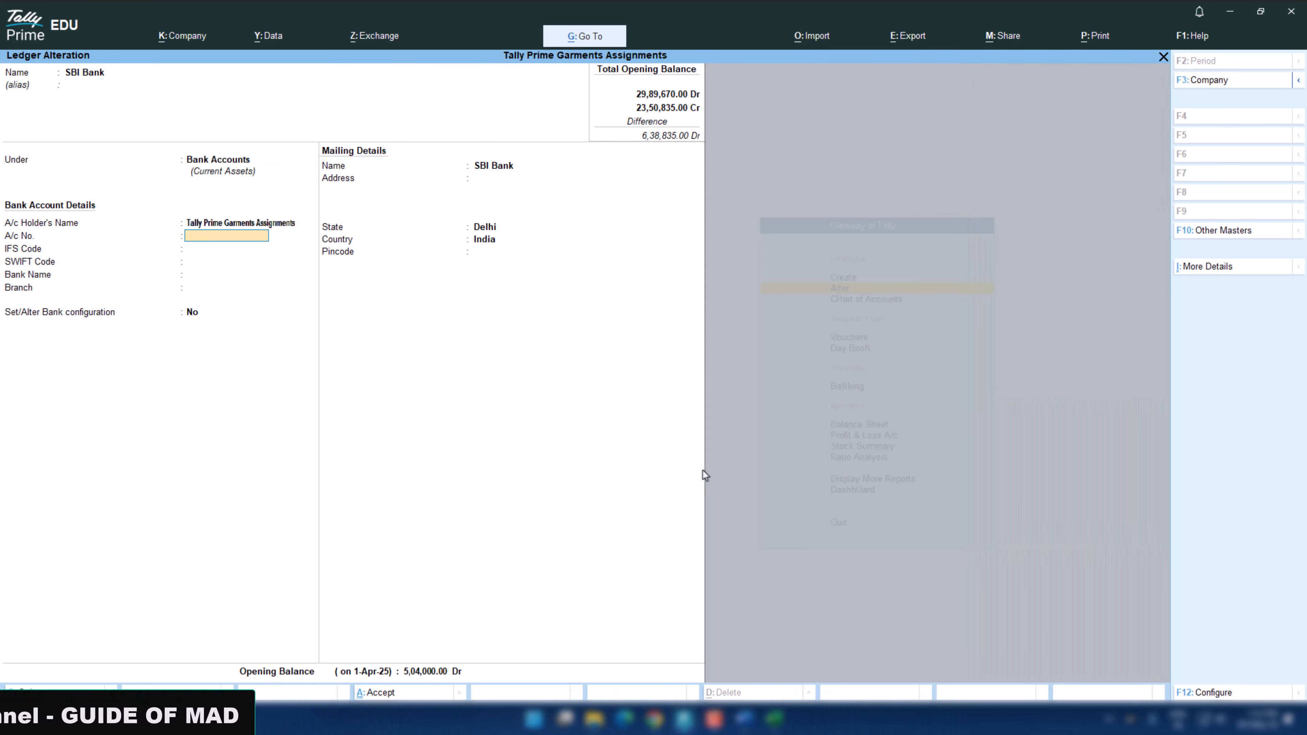
{"action": "key", "text": "alt+Tab"}
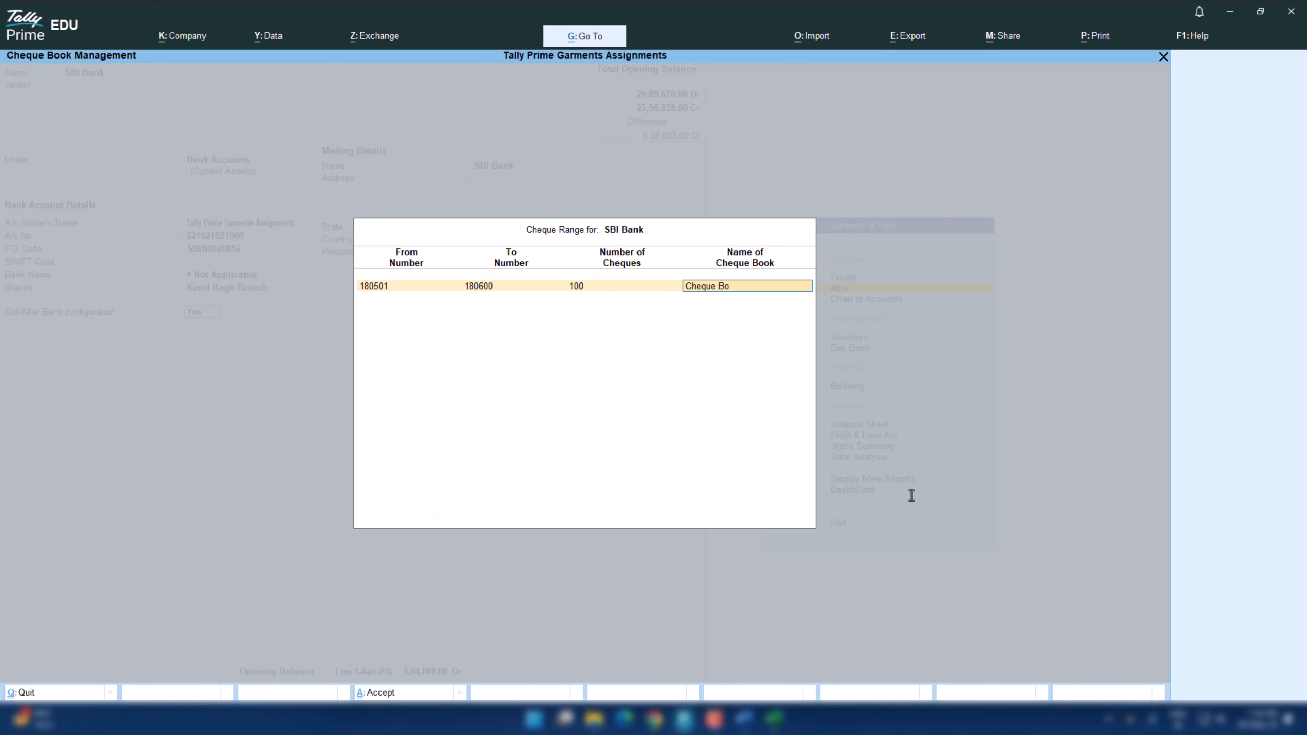
- Accept the SBI cheque range with the name Cheque Book 1, keep the remaining bank configuration, and save the ledger, returning to the Gateway of Tally
{"action": "key", "text": "Return"}
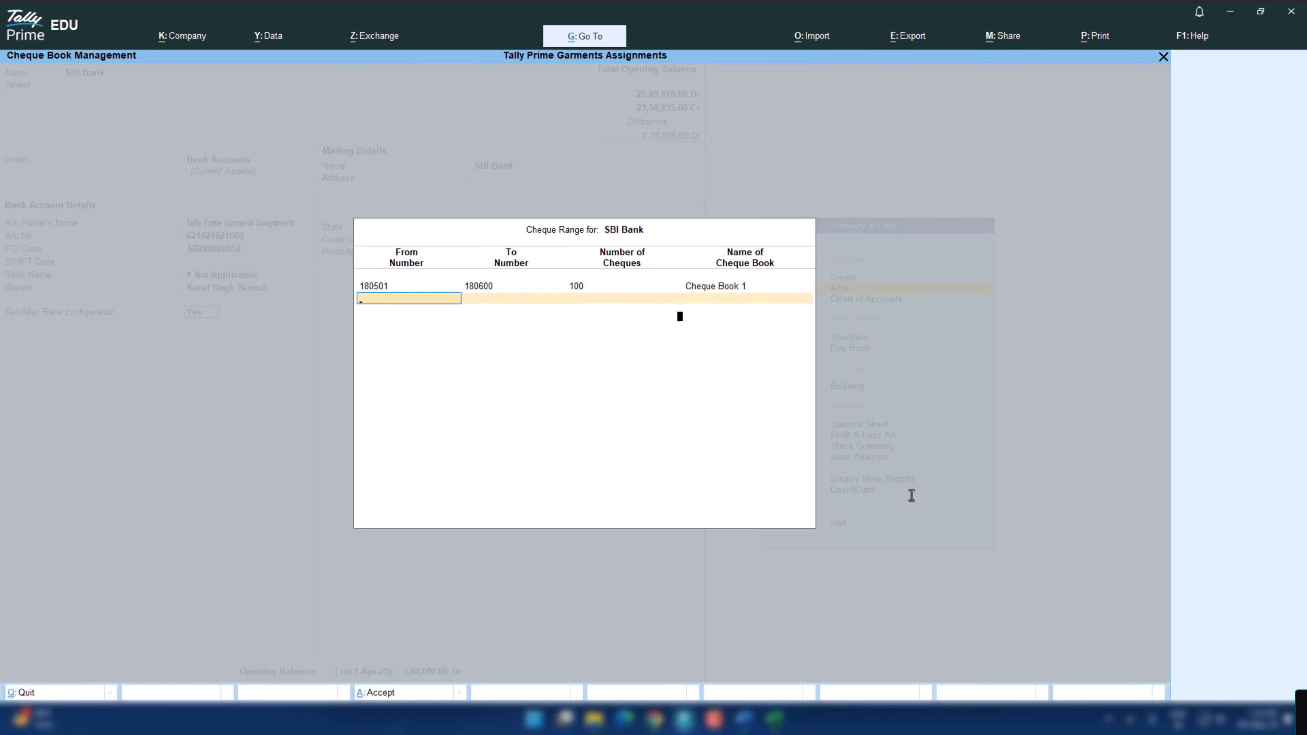
{"action": "key", "text": "Return"}
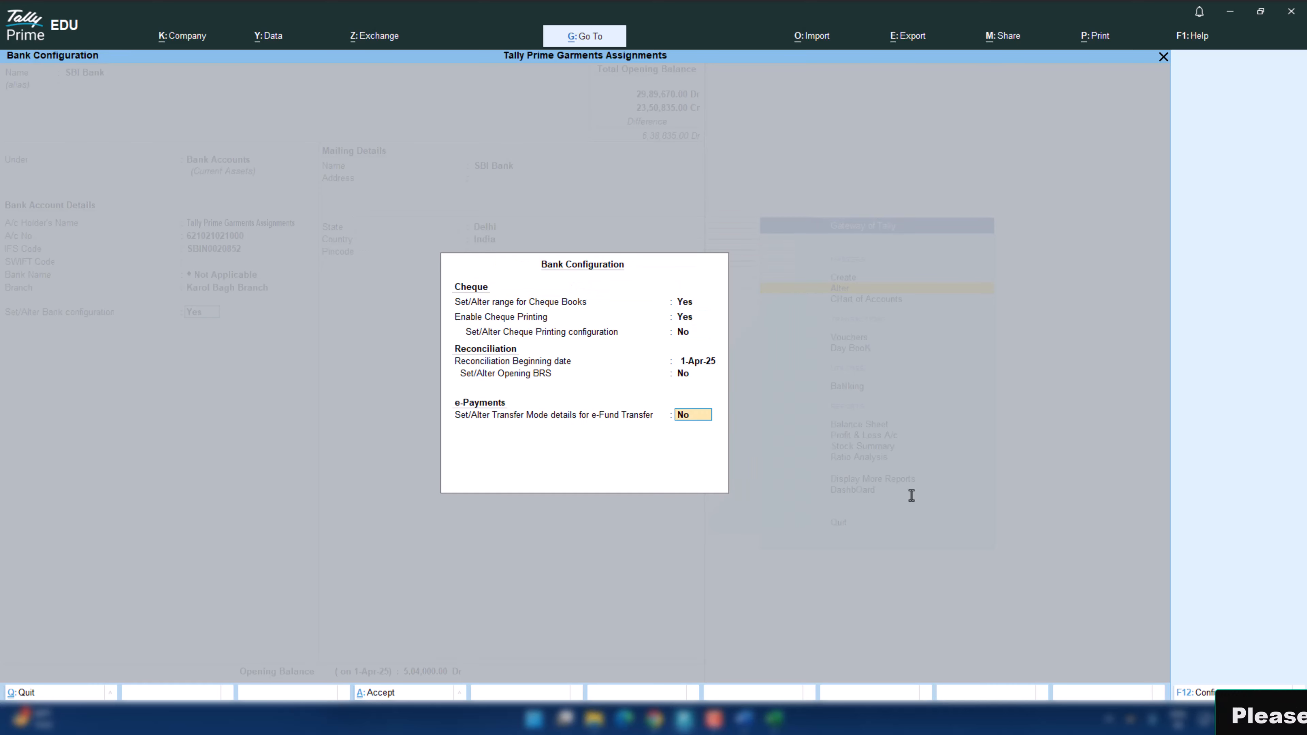
{"action": "key", "text": "Return"}
{"action": "key", "text": "Return"}
{"action": "key", "text": "Return"}
{"action": "key", "text": "Return"}
{"action": "key", "text": "Return"}
{"action": "key", "text": "Return"}
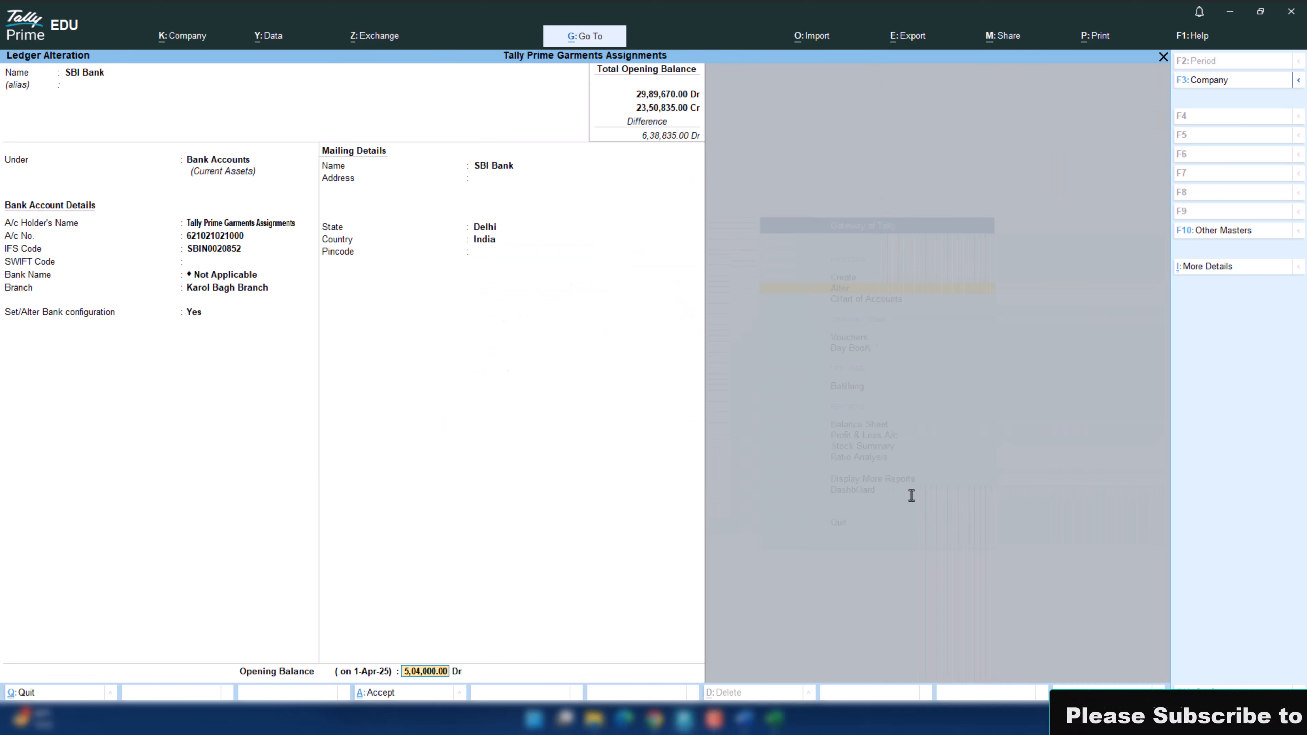
{"action": "key", "text": "Return"}
{"action": "key", "text": "Return"}
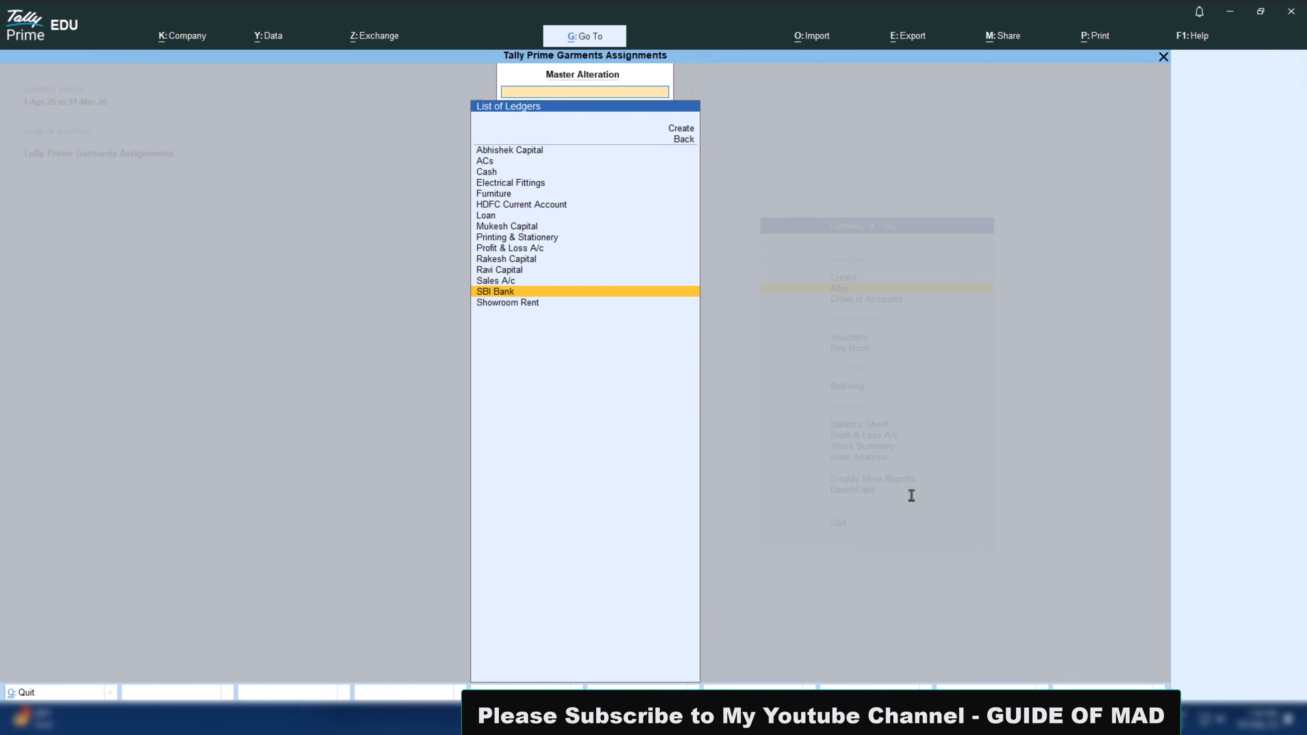
{"action": "key", "text": "Escape"}
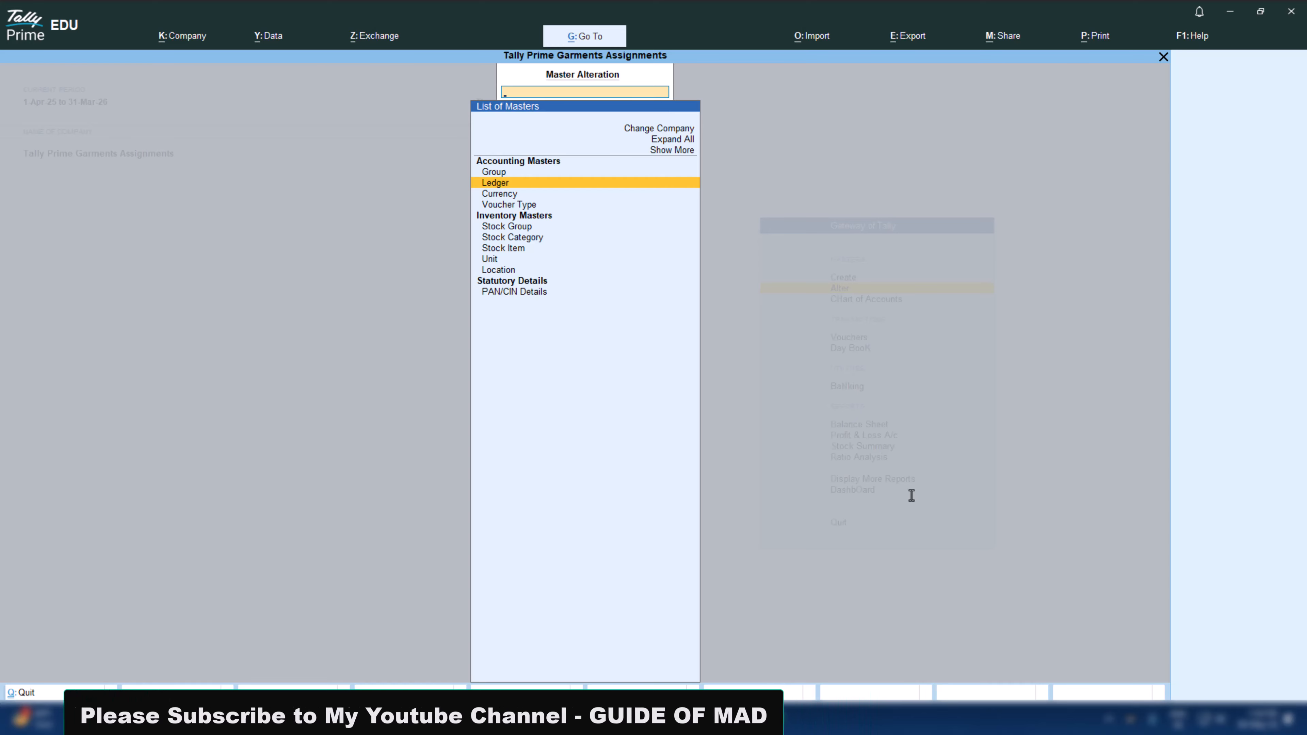
{"action": "key", "text": "Escape"}
- Open the Balance Sheet report and expand it to the detailed view to review the ledger-level figures
{"action": "key", "text": "Down"}
{"action": "key", "text": "Down"}
{"action": "key", "text": "Down"}
{"action": "key", "text": "Down"}
{"action": "key", "text": "Down"}
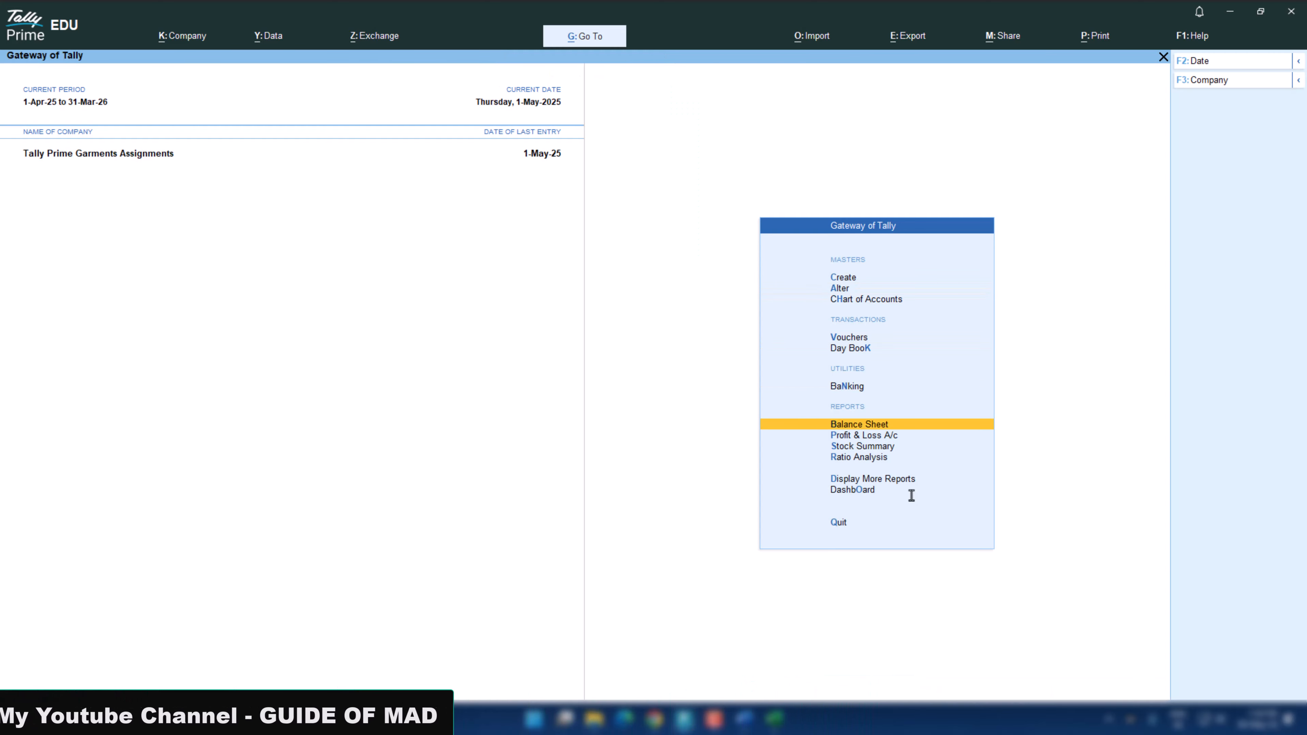
{"action": "key", "text": "Return"}
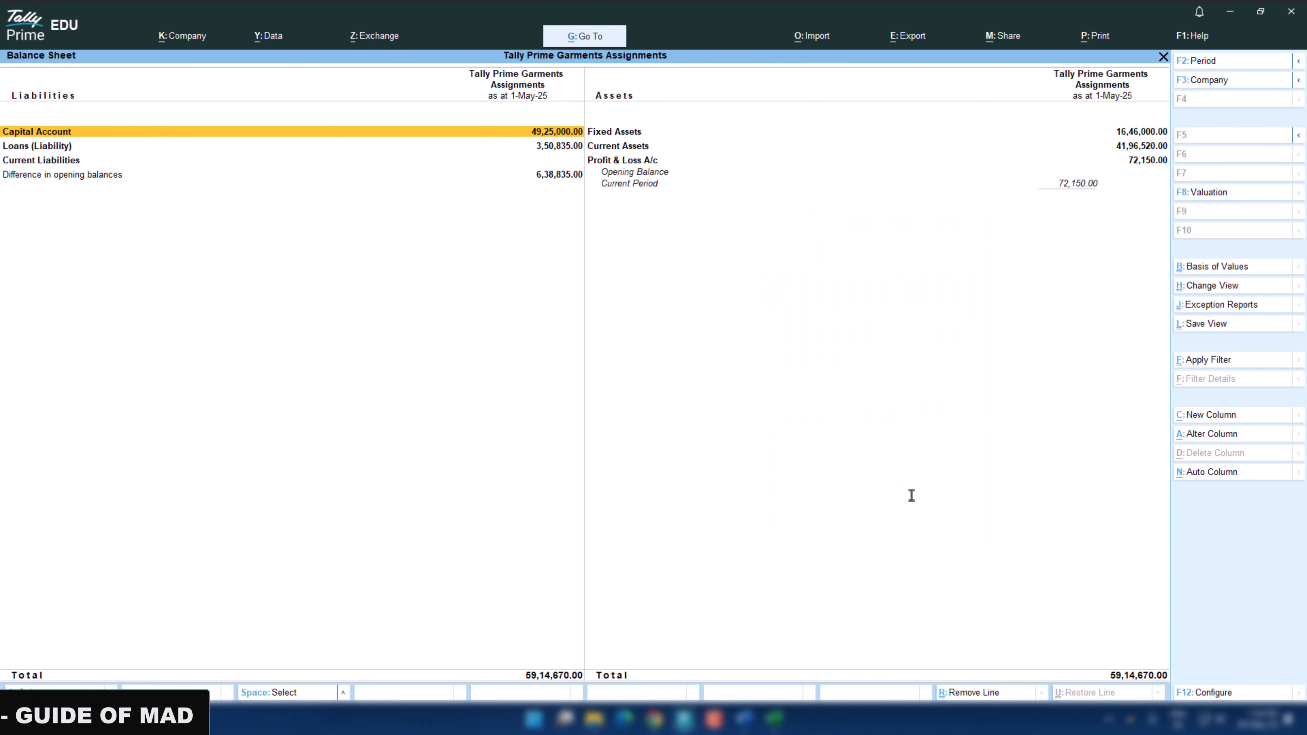
{"action": "key", "text": "alt+F5"}
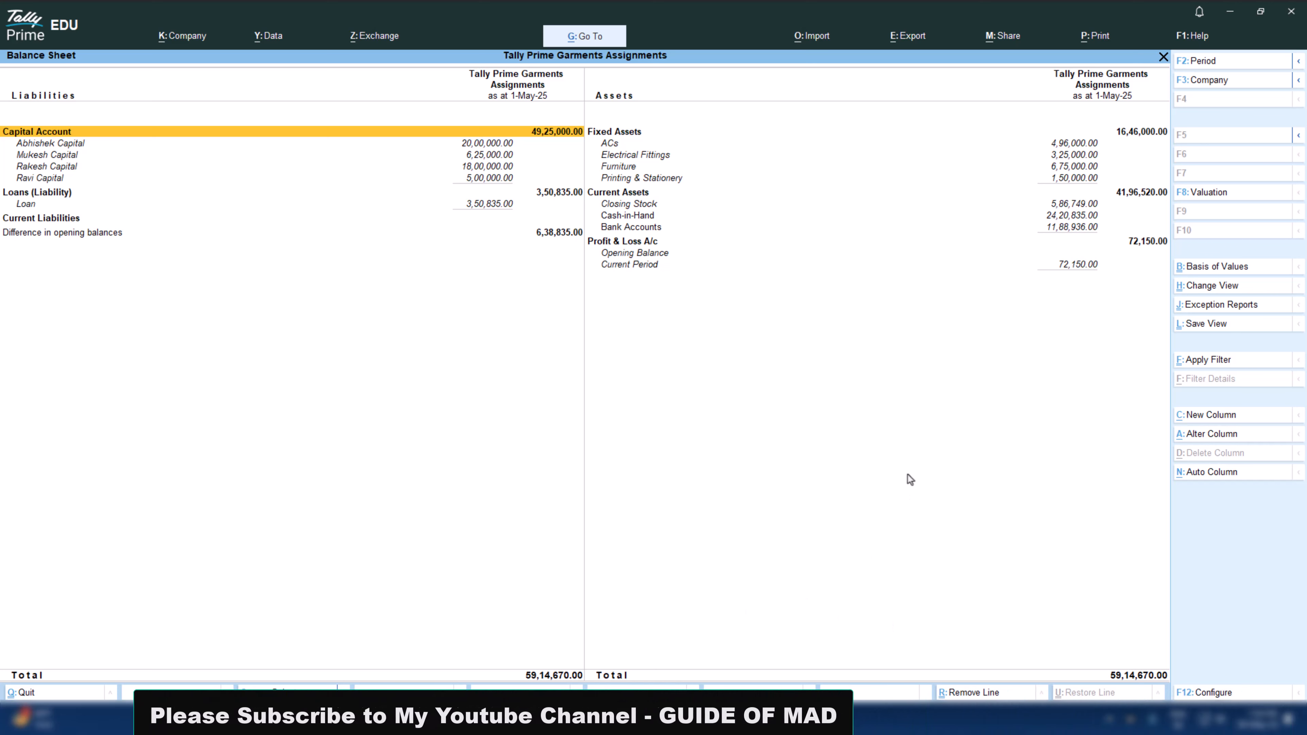
- Review the Profit & Loss A/c in its detailed view and switch back to the assignment document in Google Docs
{"action": "key", "text": "Escape"}
{"action": "key", "text": "Down"}
{"action": "key", "text": "Return"}
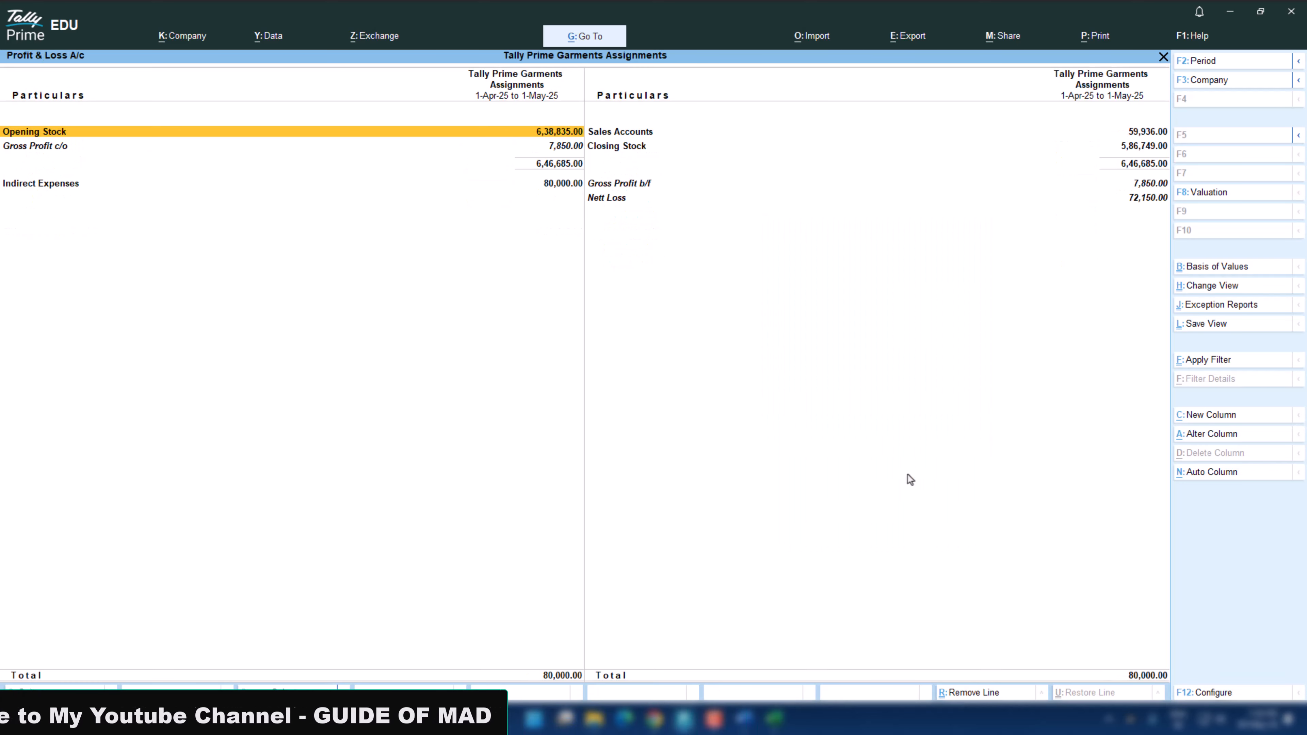
{"action": "key", "text": "alt+F5"}
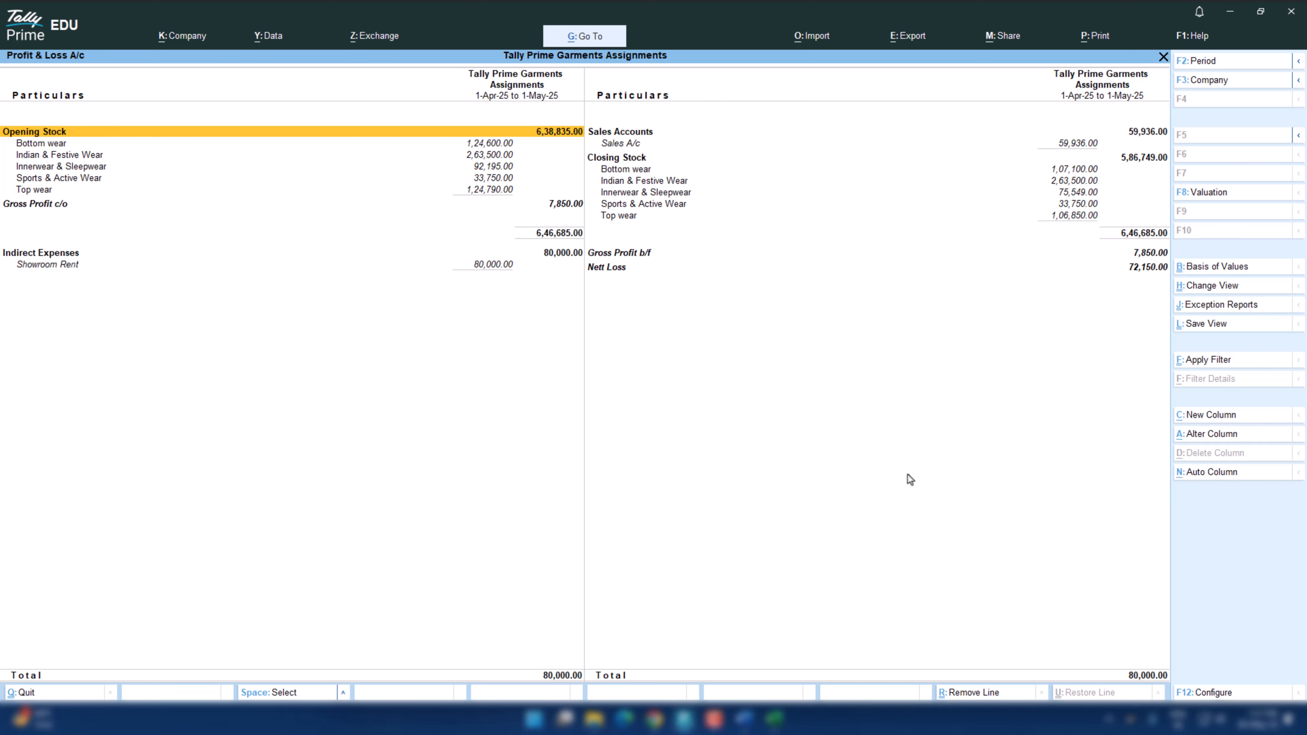
{"action": "key", "text": "Escape"}
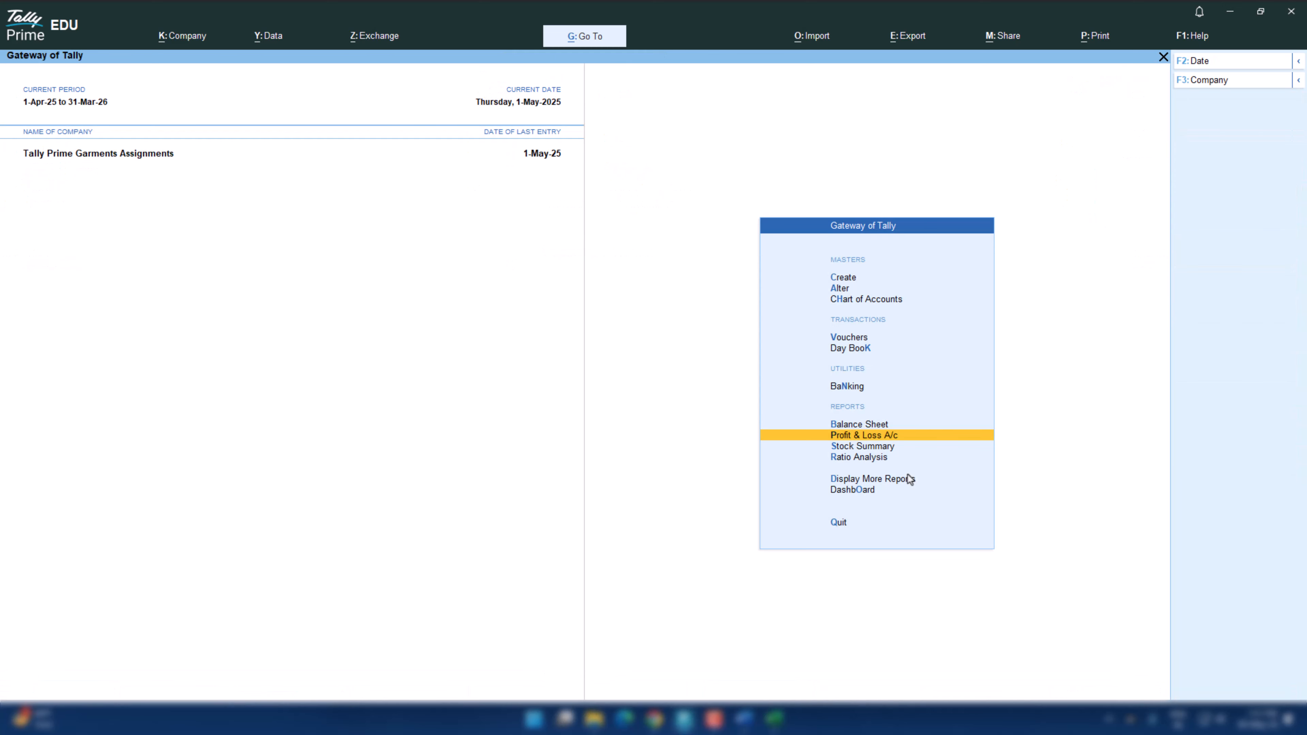
{"action": "key", "text": "ctrl+m"}
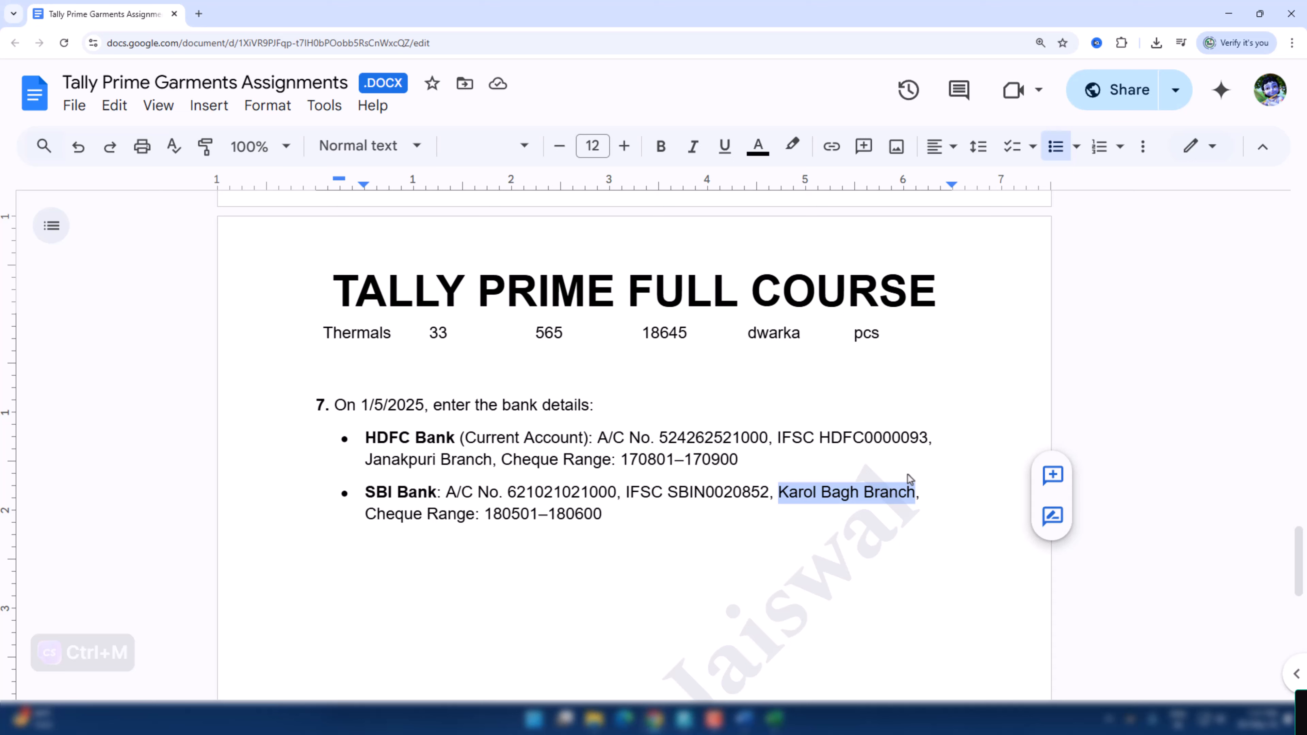